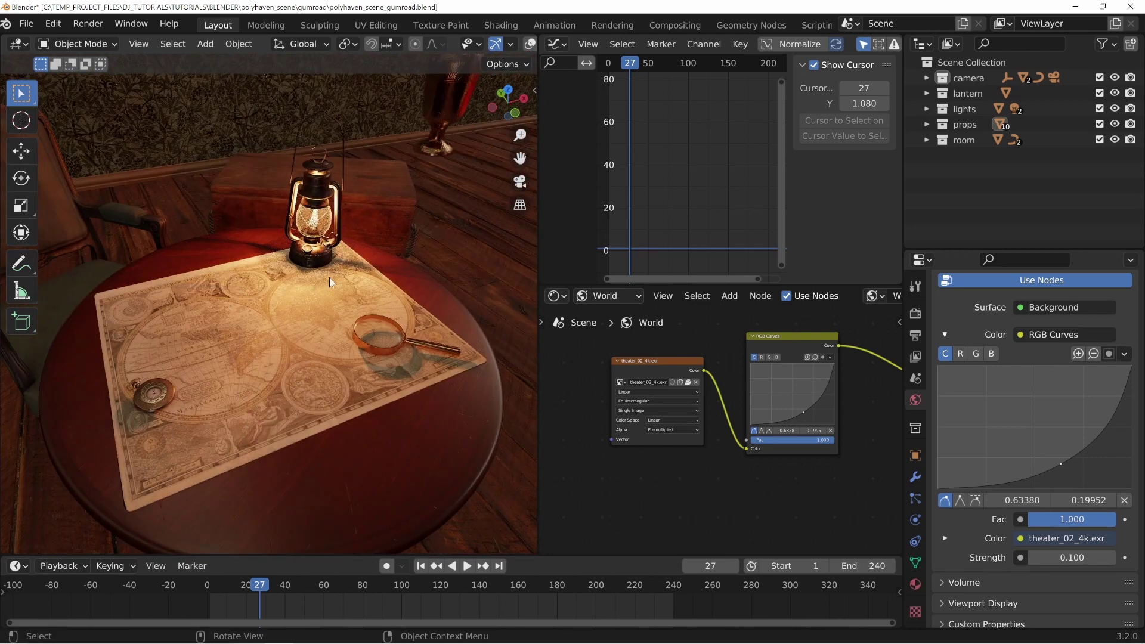
Orbit and zoom around the lantern-lit table to inspect the chair, map, vase and wall
middle_click_drag(378, 372, 299, 327)
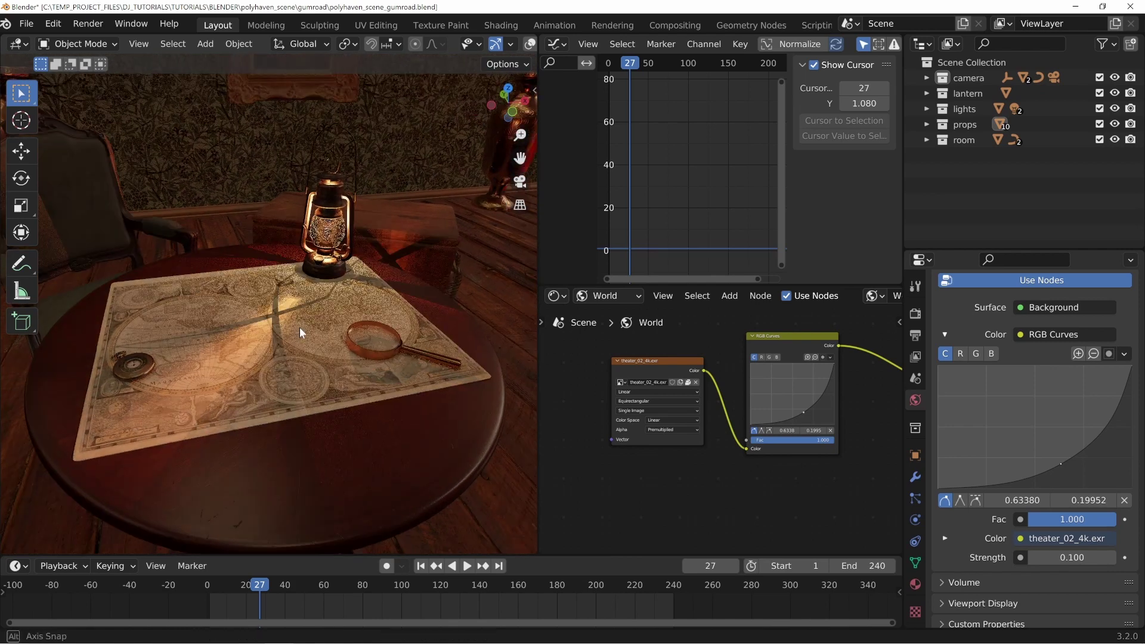
scroll(300, 327, "down", 5)
middle_click_drag(377, 379, 276, 343)
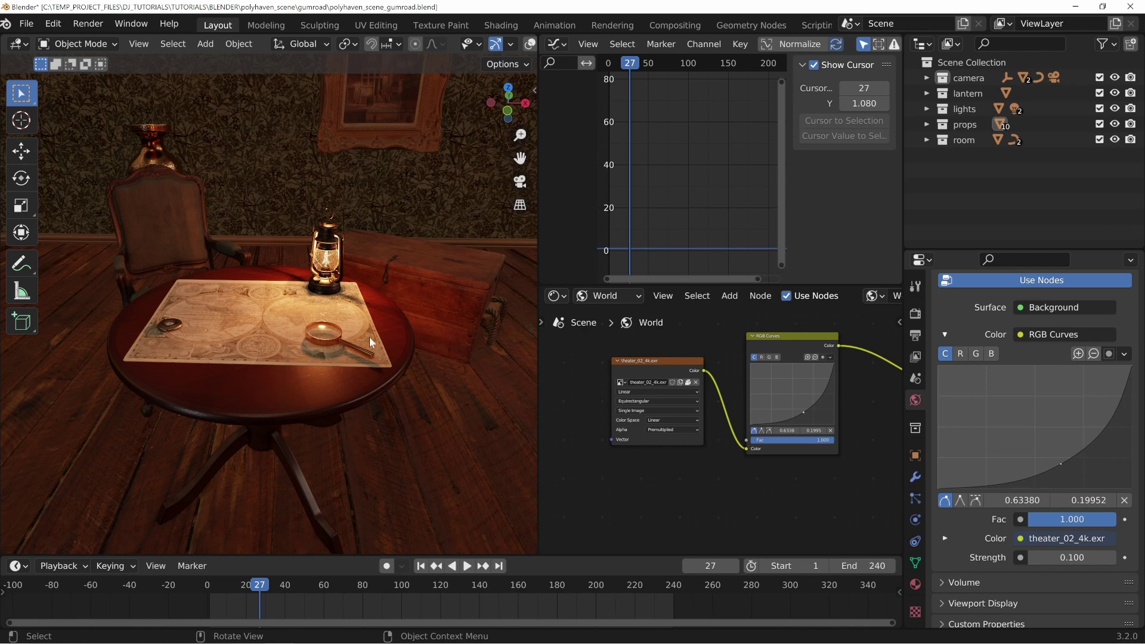
middle_click_drag(370, 338, 270, 341)
middle_click_drag(368, 326, 349, 306)
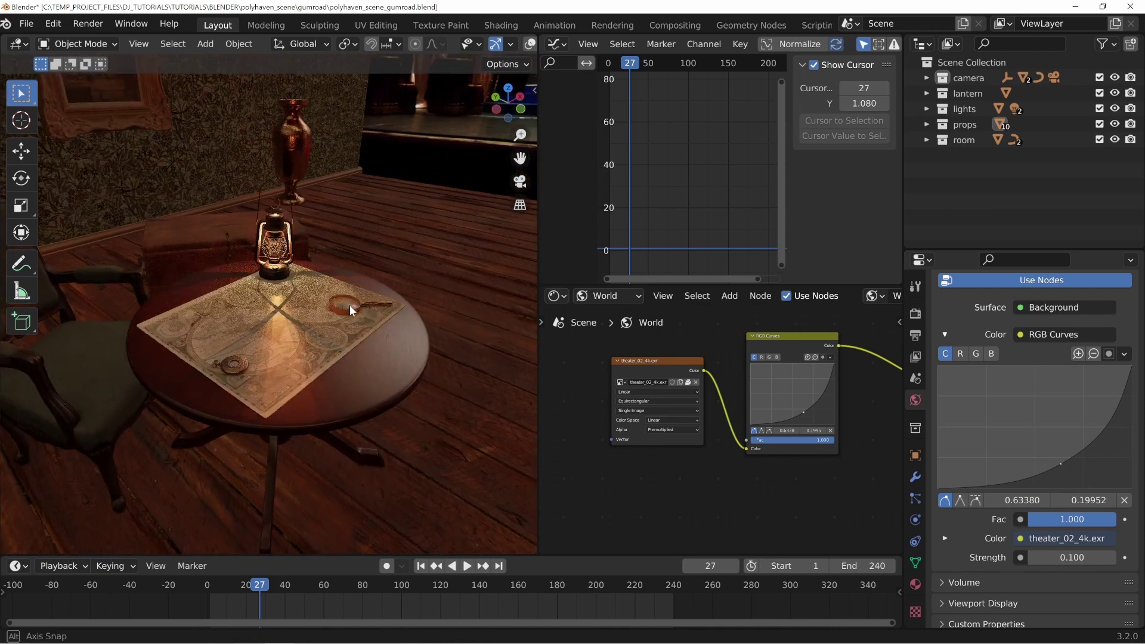
middle_click_drag(410, 399, 329, 299)
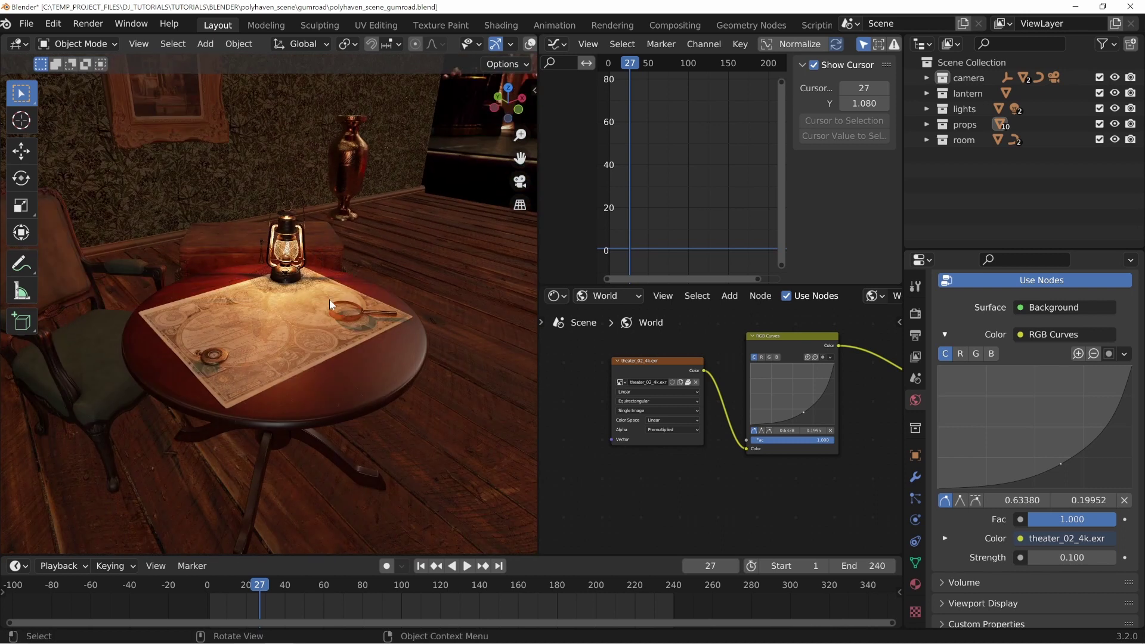
middle_click_drag(303, 359, 274, 389)
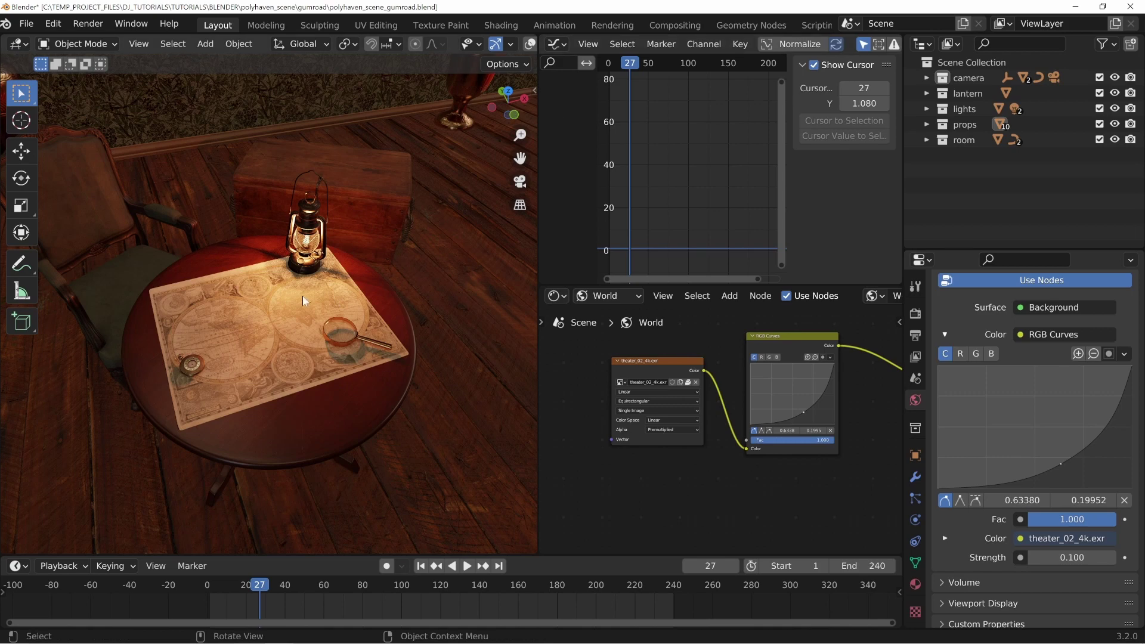
middle_click_drag(302, 296, 353, 326)
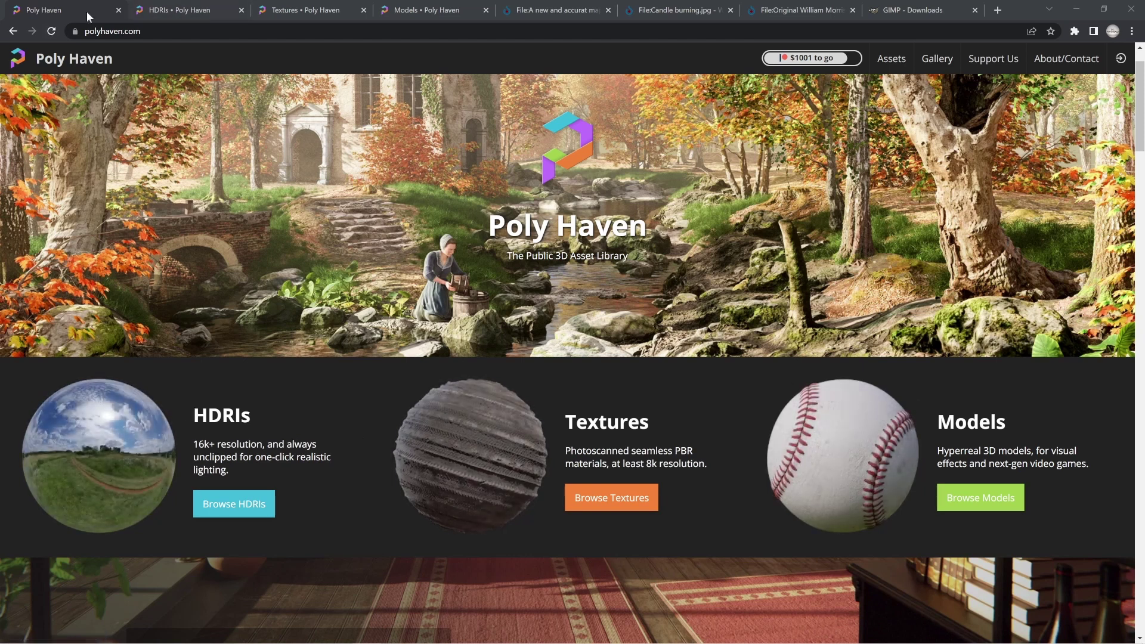
Search Poly Haven's HDRI library for 'theater', narrowing it to 10 results
left_click(187, 9)
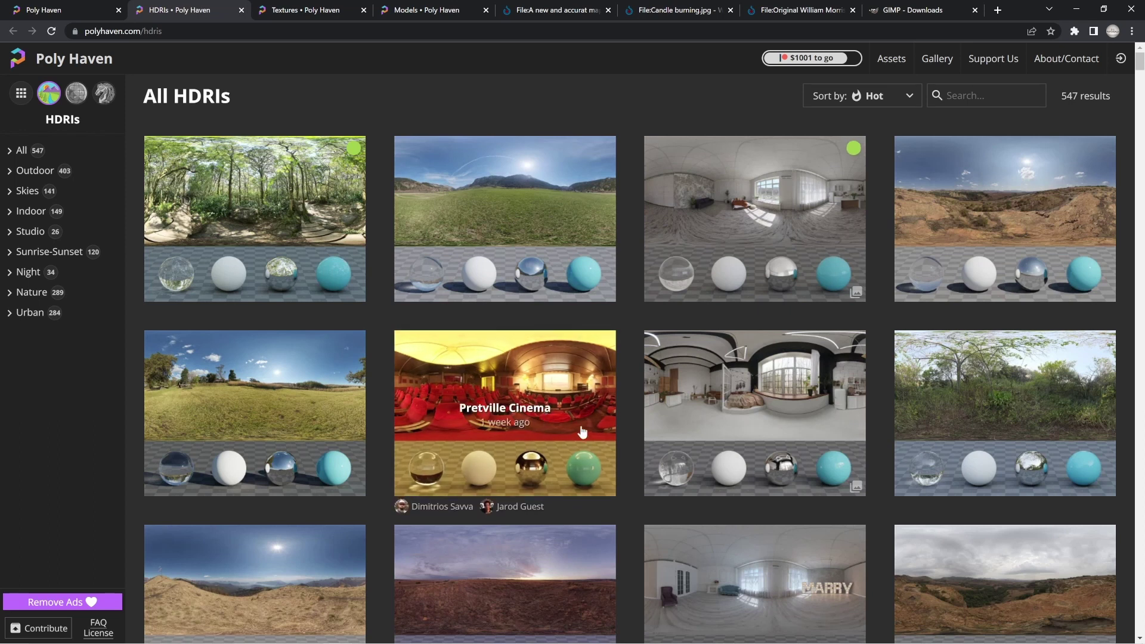
scroll(543, 328, "down", 2)
scroll(544, 328, "up", 2)
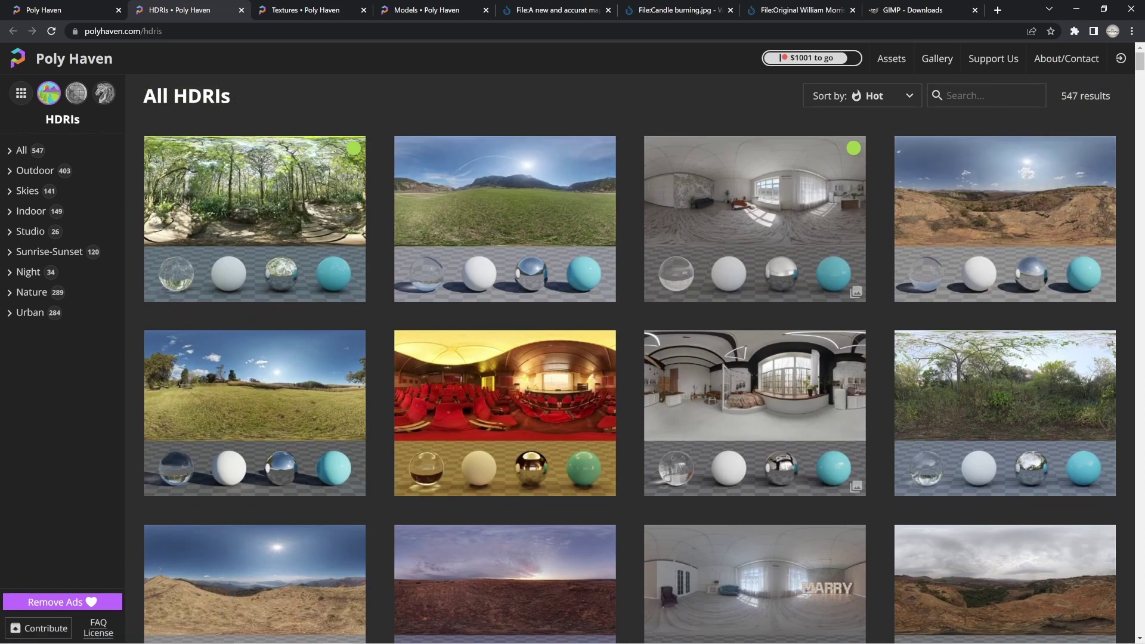
type("theater")
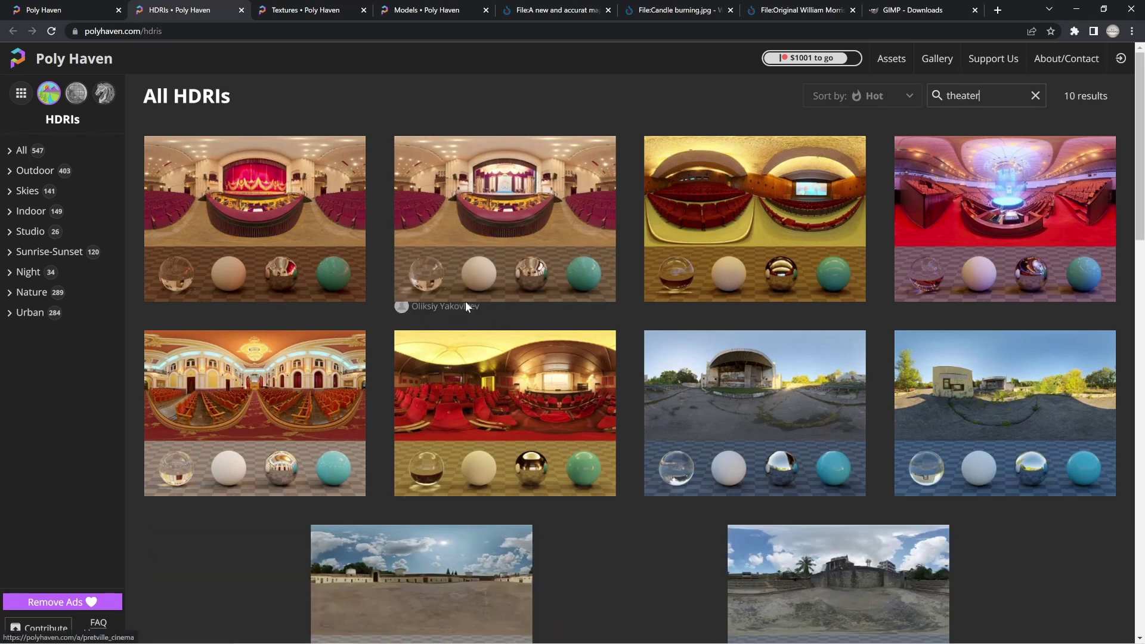
left_click(278, 12)
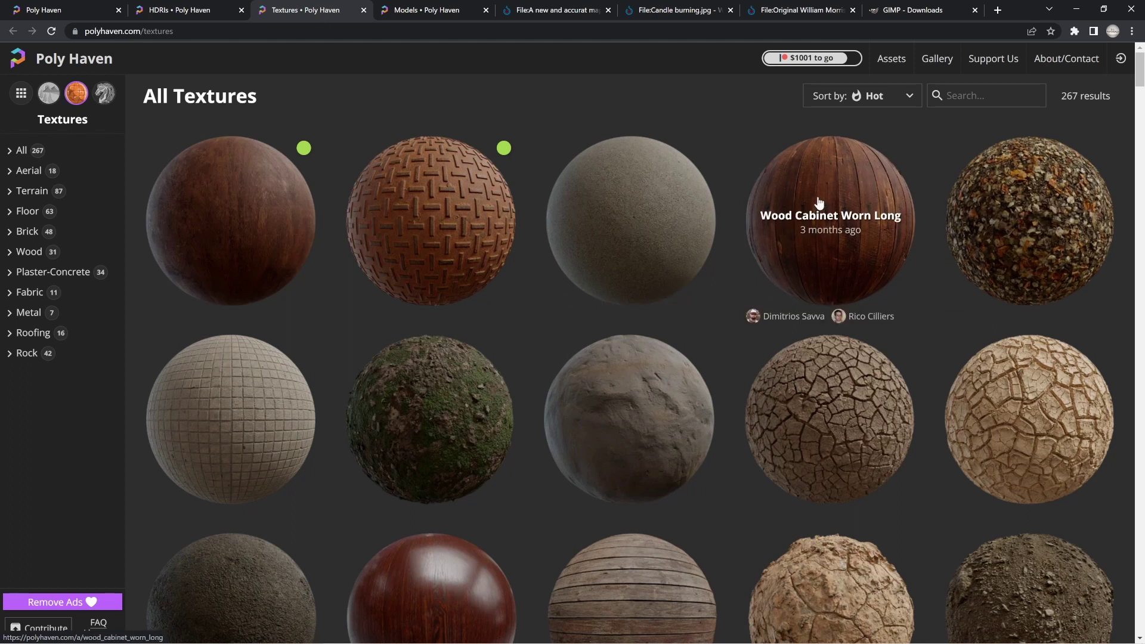
Browse Poly Haven's 142-model library past the crate, vase, round table, lantern and chair models
key("ctrl+Tab")
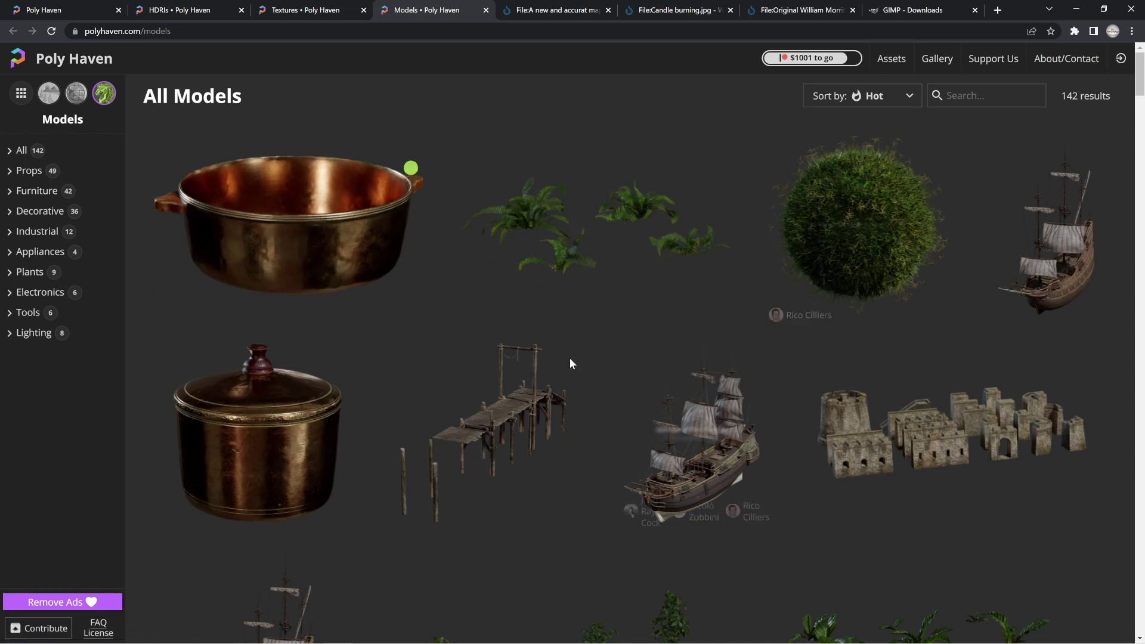
scroll(775, 301, "down", 8)
scroll(787, 287, "down", 6)
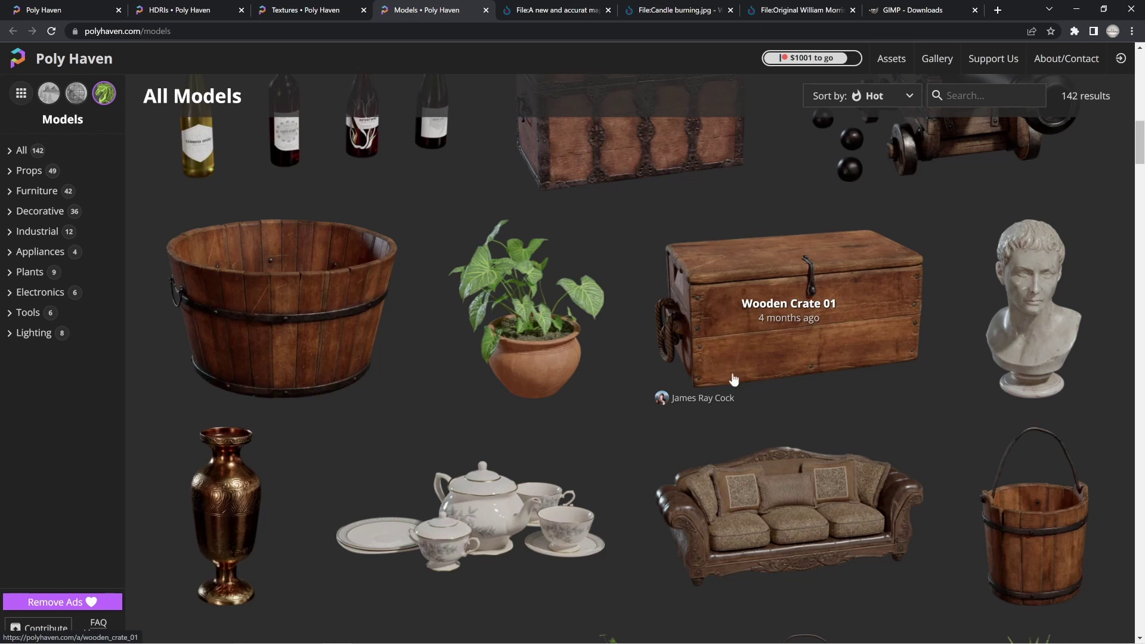
scroll(463, 258, "down", 5)
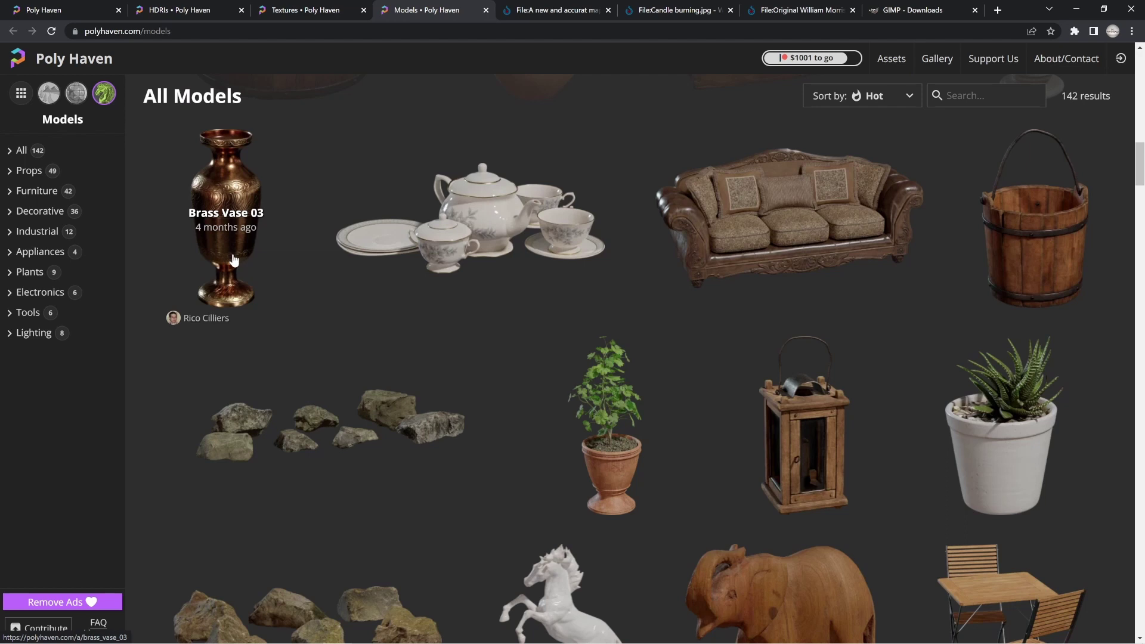
scroll(234, 259, "down", 6)
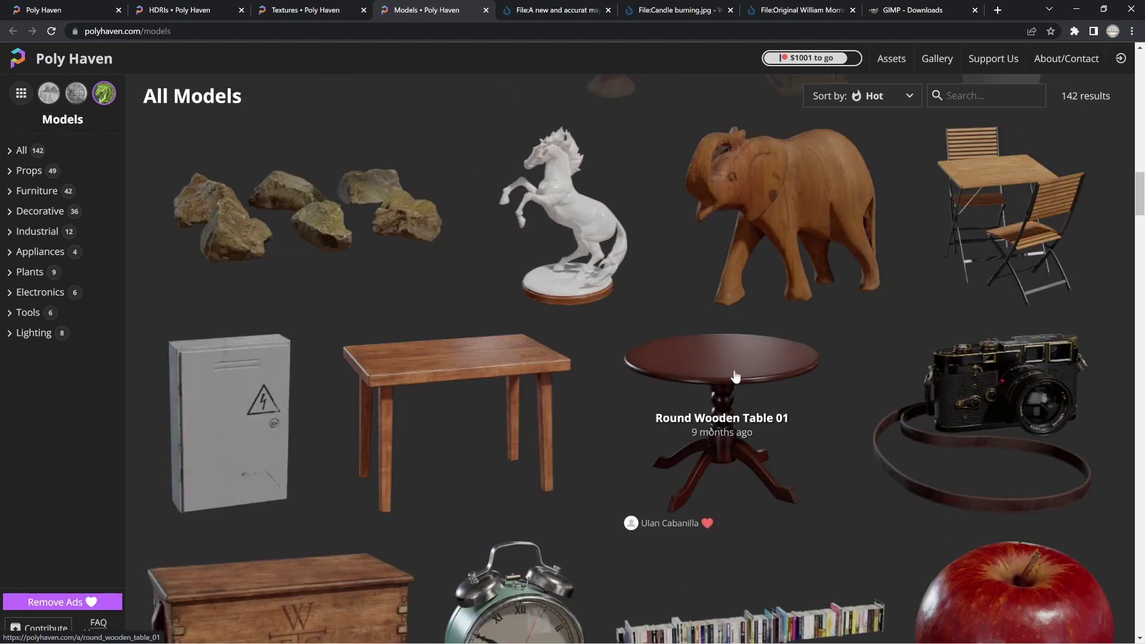
scroll(736, 376, "down", 10)
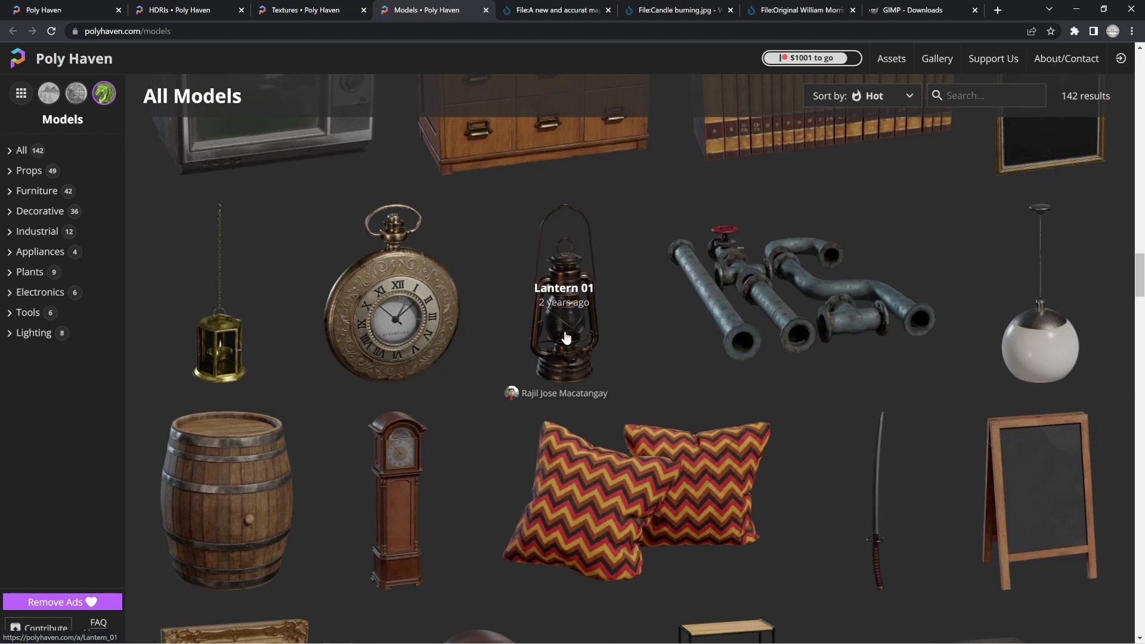
scroll(566, 338, "down", 5)
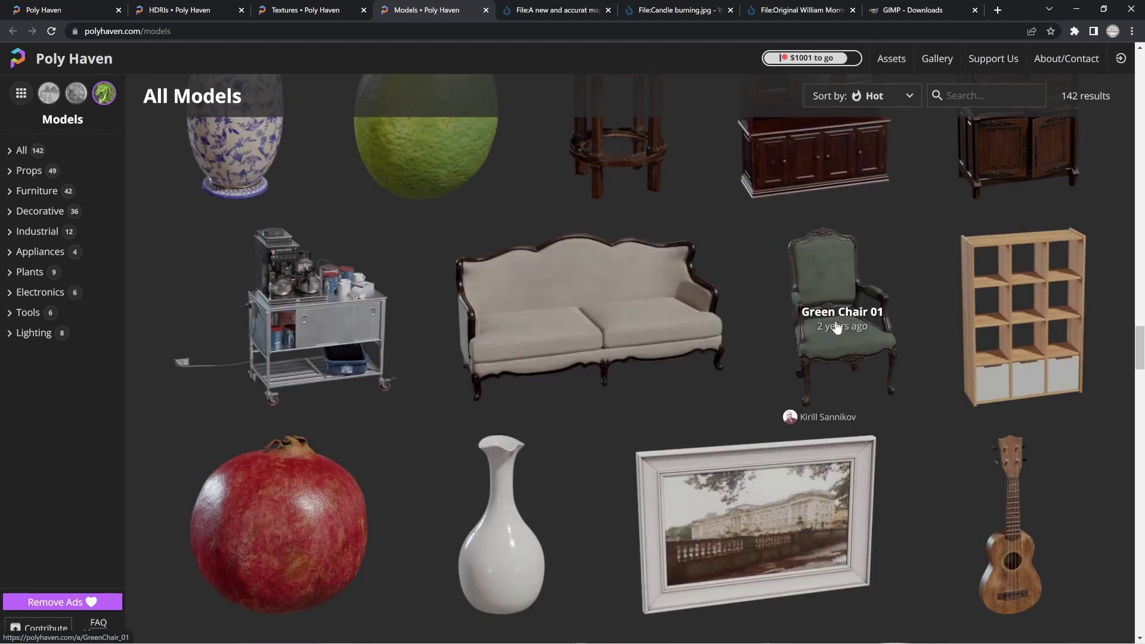
scroll(837, 327, "up", 9)
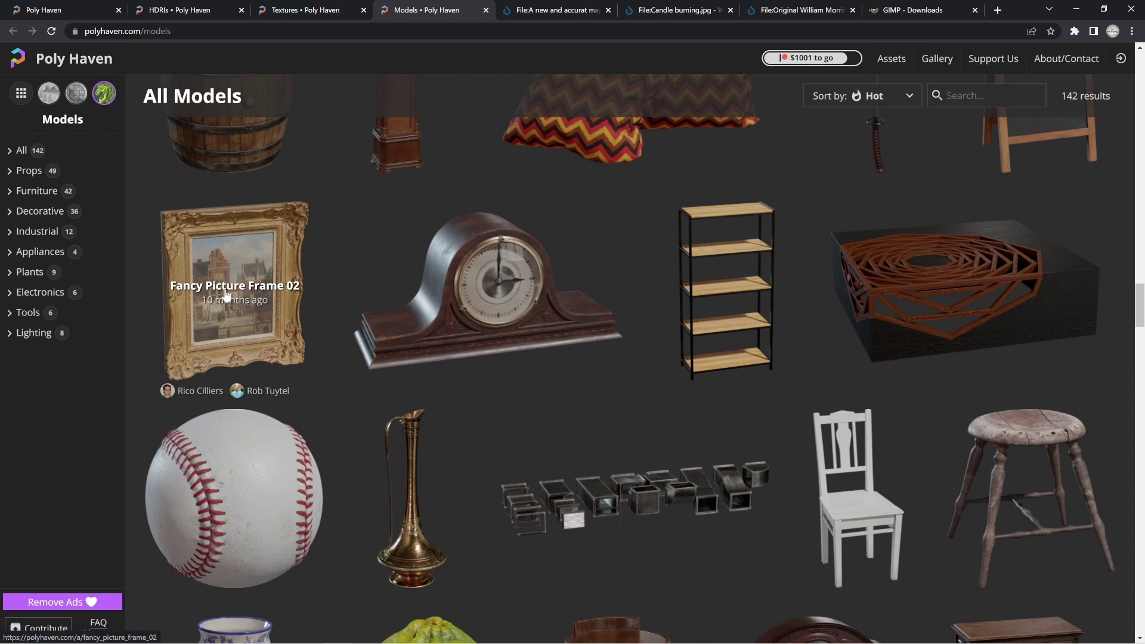
scroll(218, 306, "up", 1)
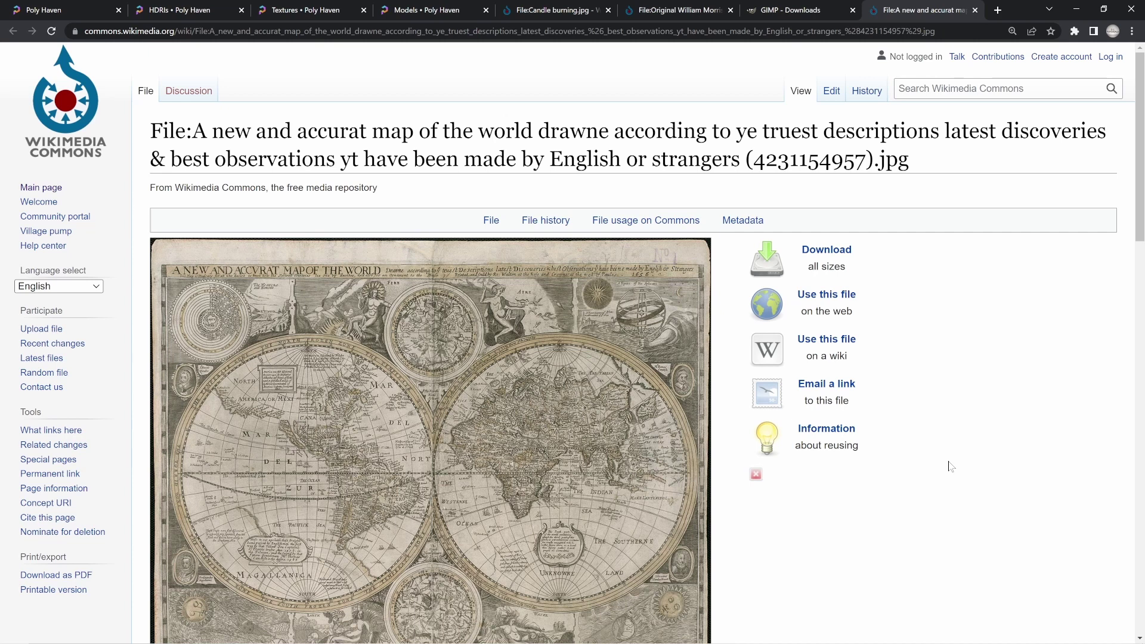
Review the antique double-hemisphere world map file page, then open a new Google tab
scroll(588, 388, "down", 2)
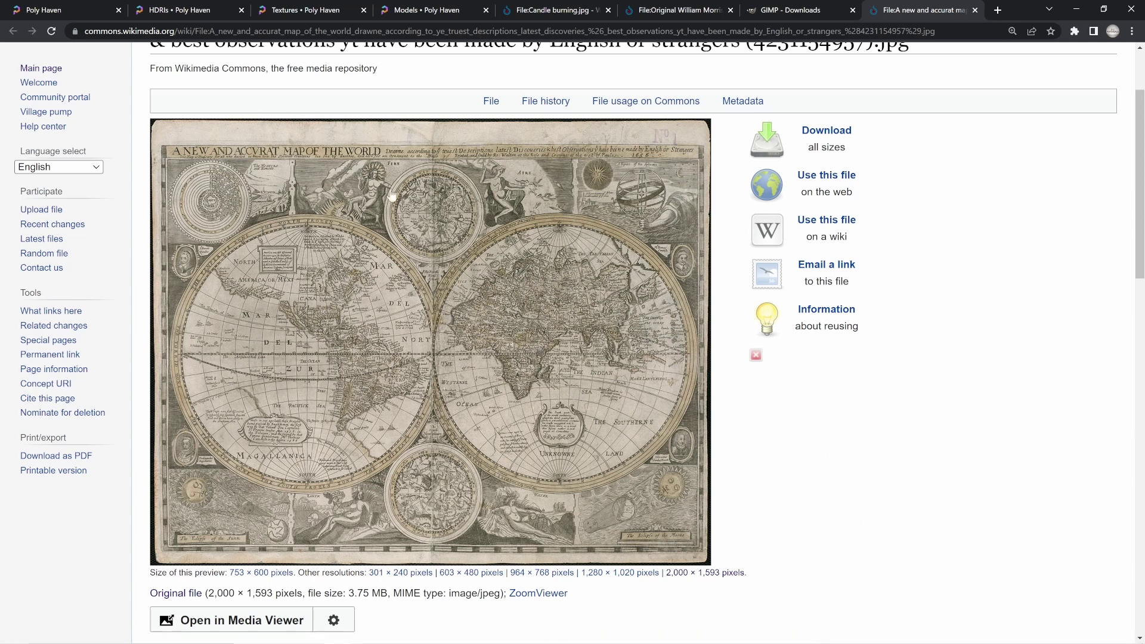
scroll(869, 444, "up", 2)
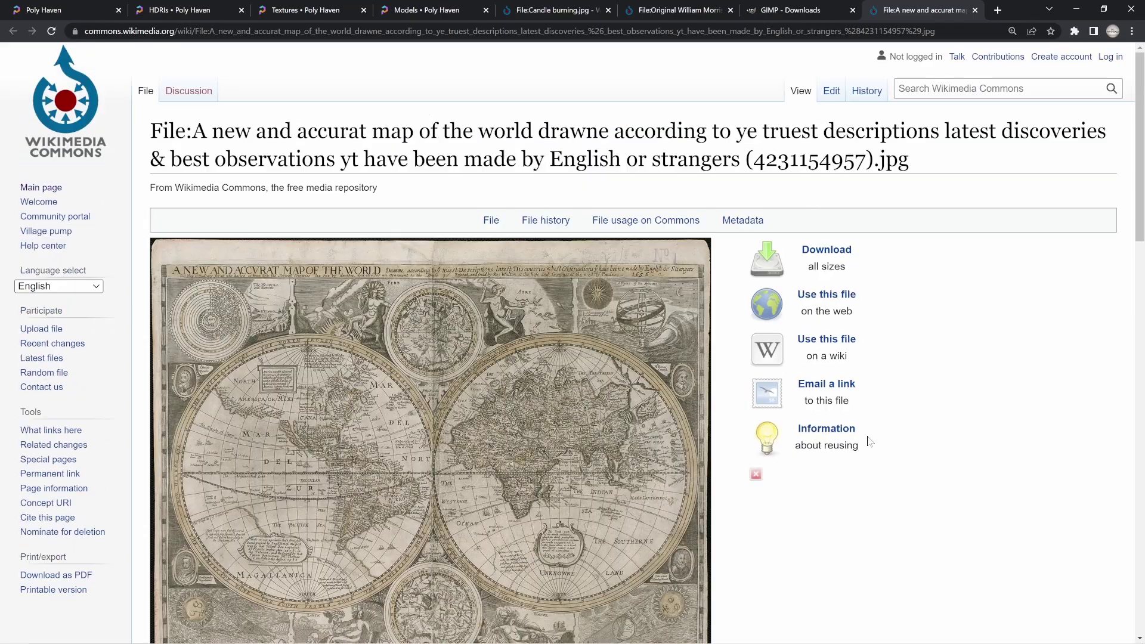
left_click(997, 11)
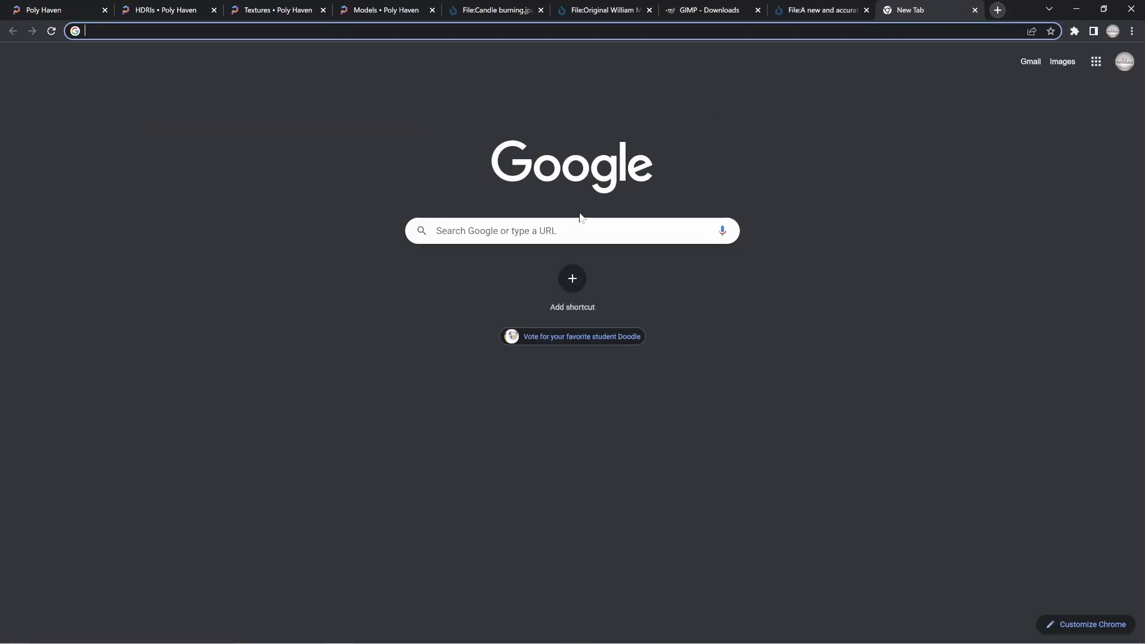
Search Google for '1800s map' and show the image results
left_click(578, 230)
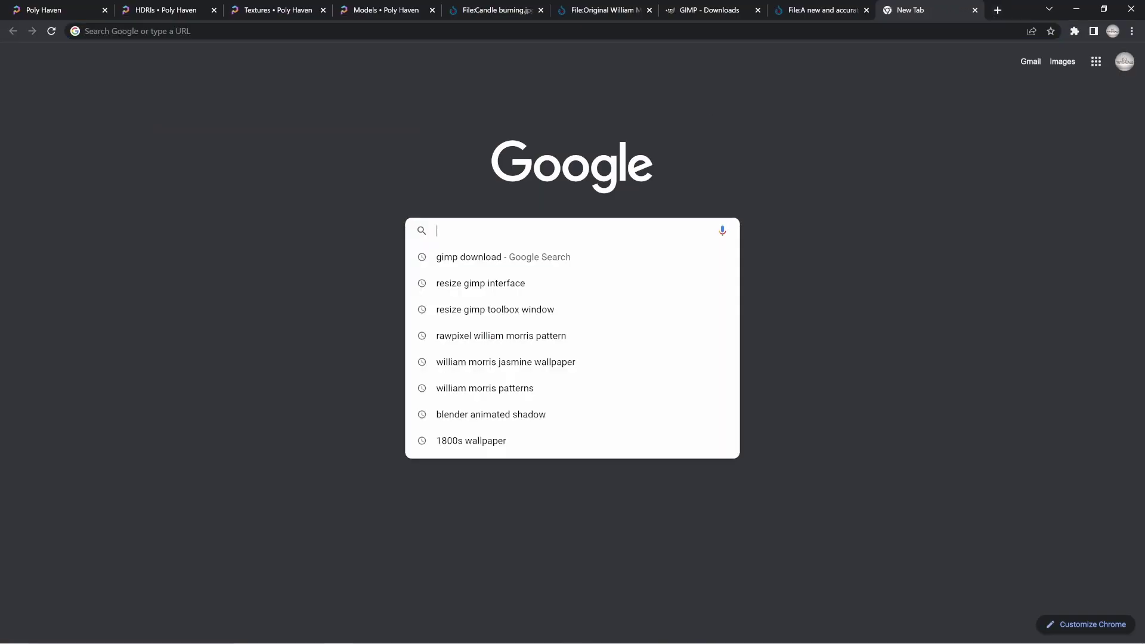
type("1800s m")
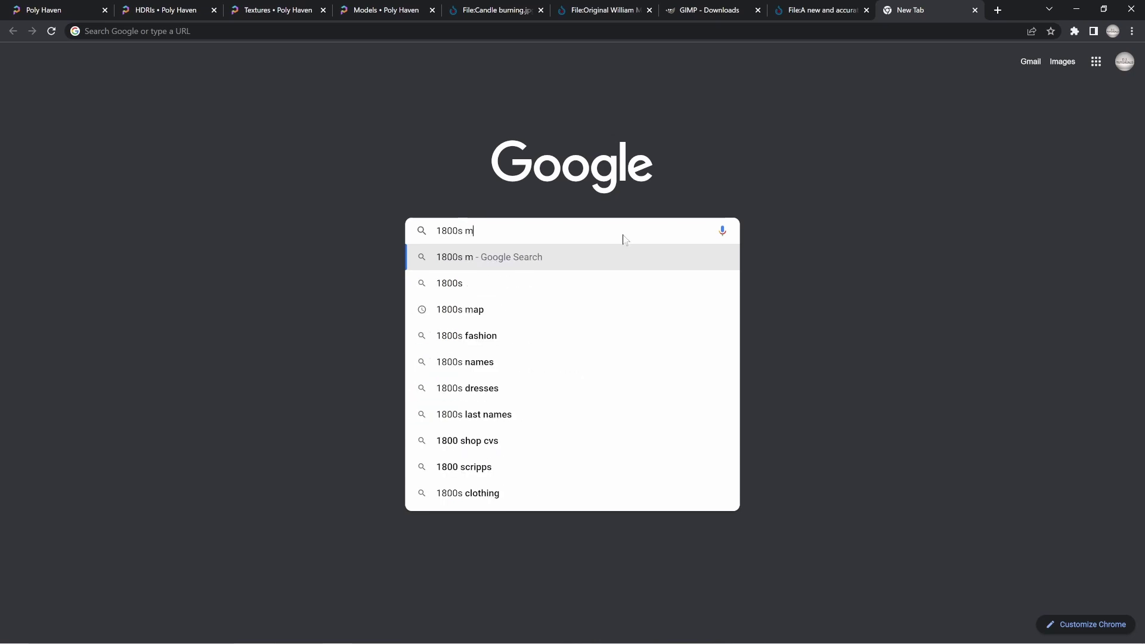
type("ap")
key("Return")
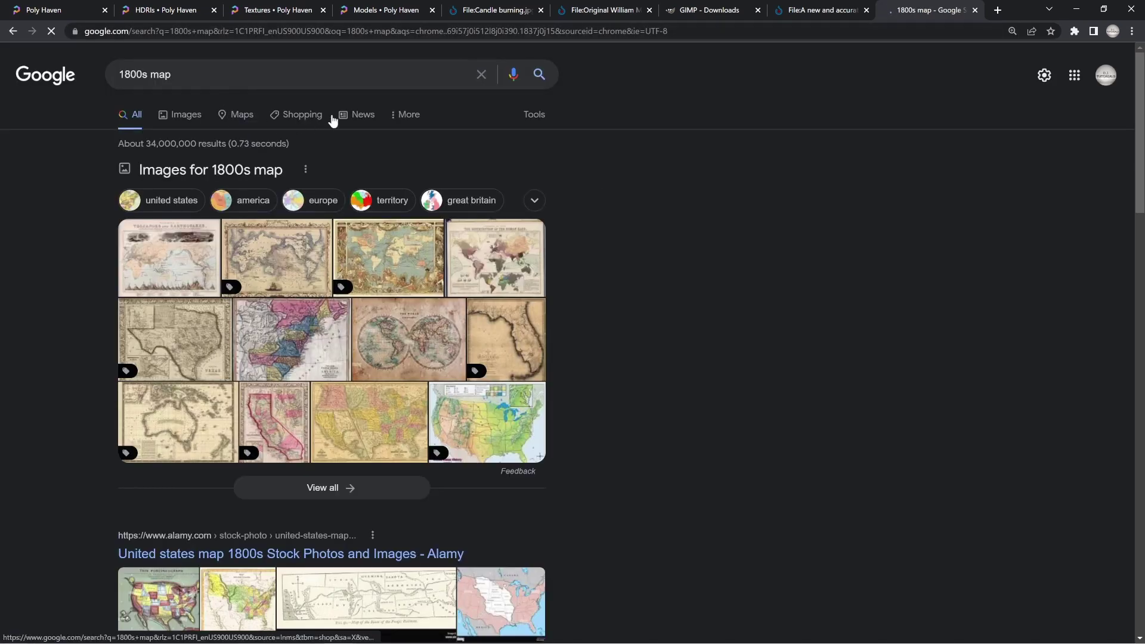
left_click(182, 115)
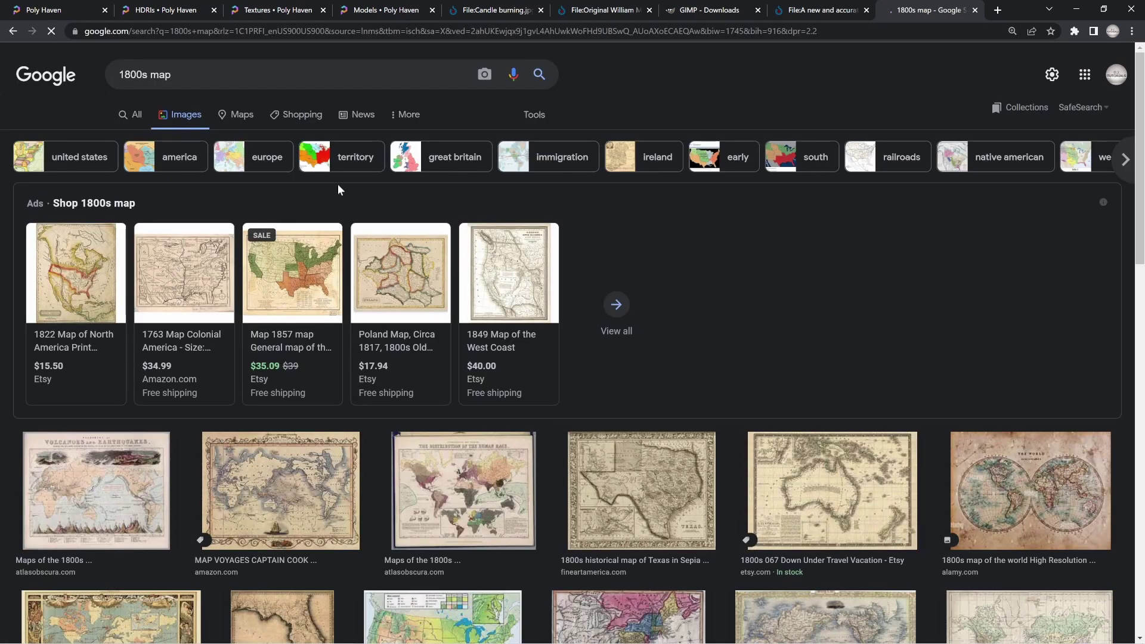
Limit the 1800s map images to Creative Commons licenses and browse the filtered results
left_click(535, 115)
left_click(307, 141)
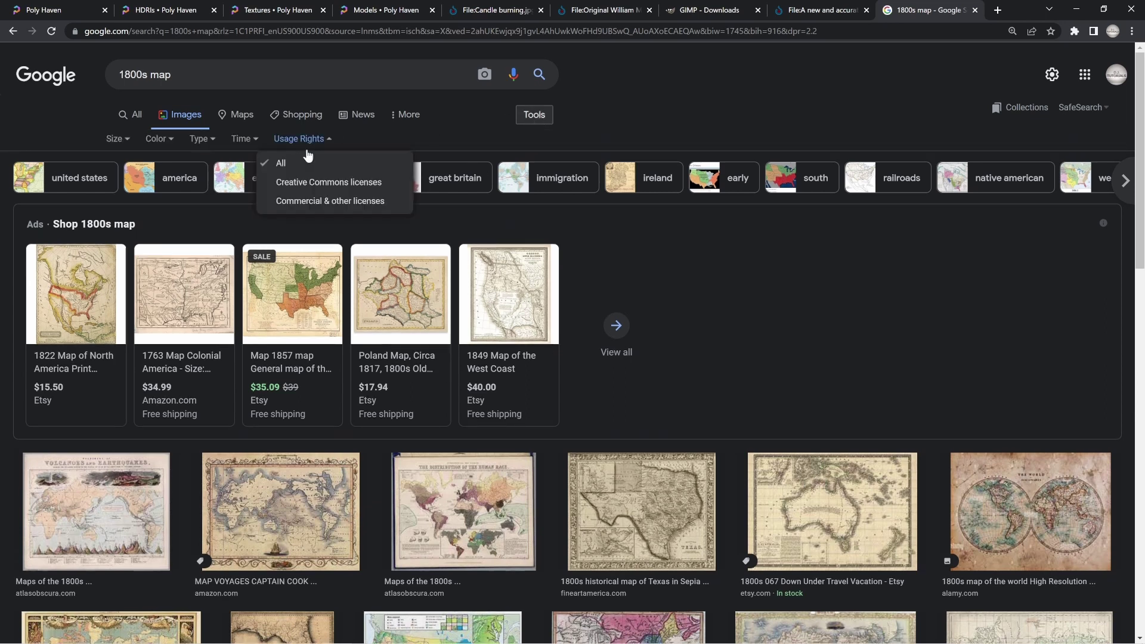
left_click(306, 178)
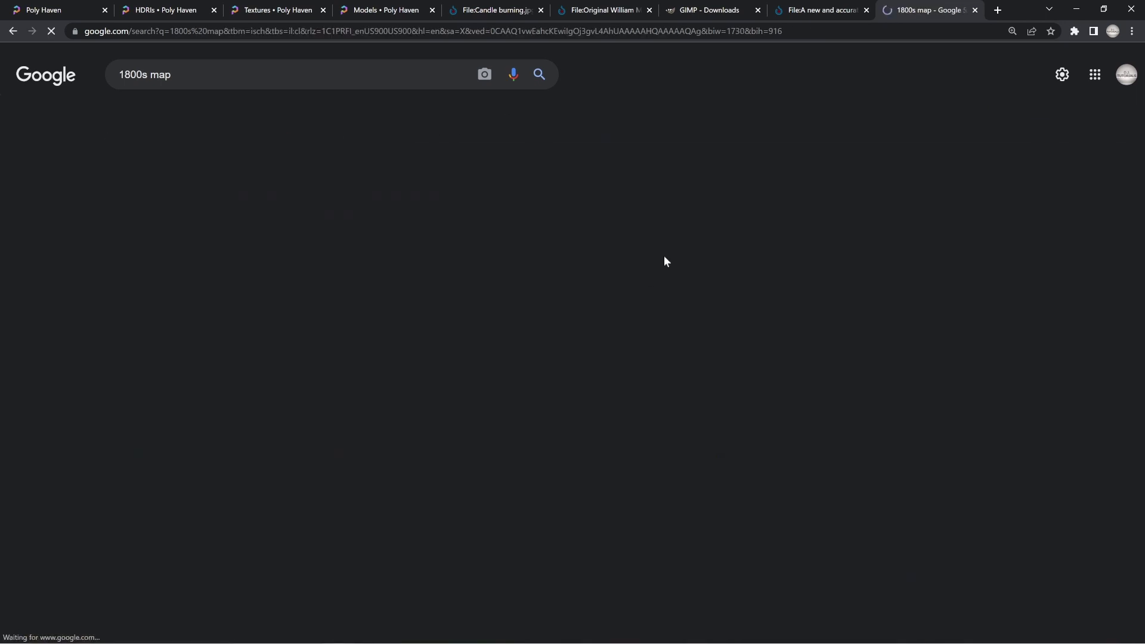
scroll(569, 448, "down", 3)
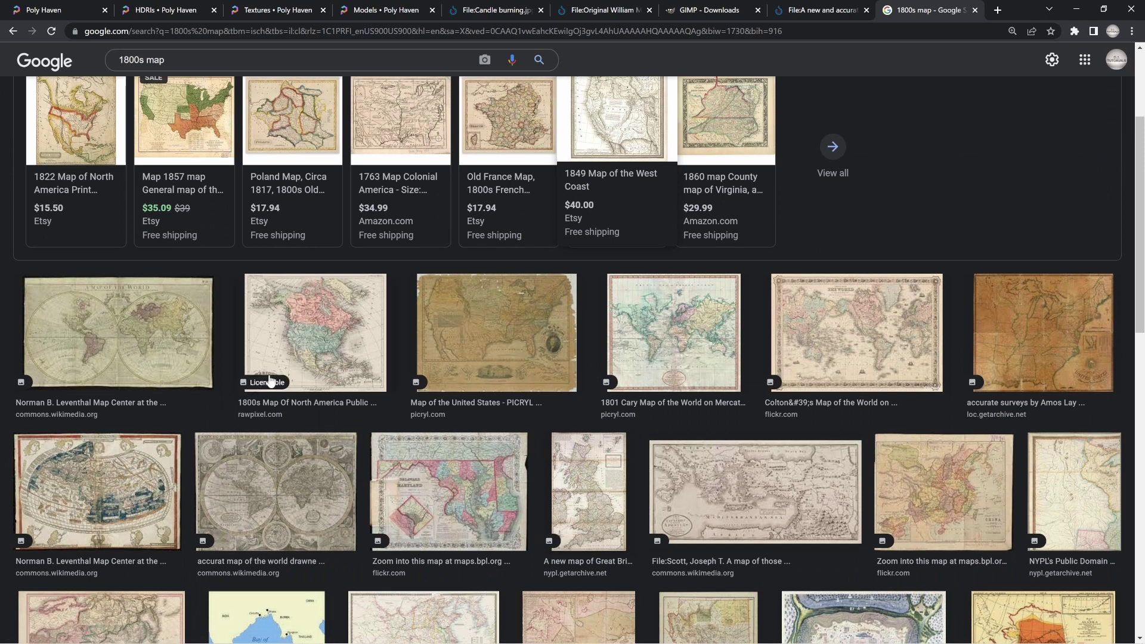
scroll(871, 386, "down", 4)
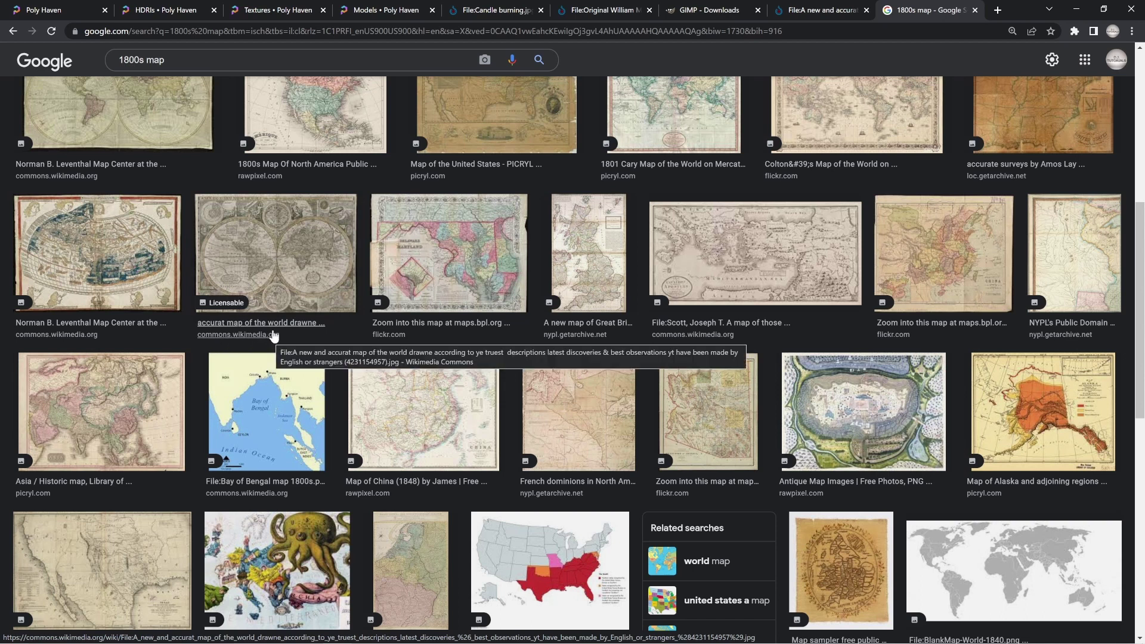
scroll(274, 335, "up", 6)
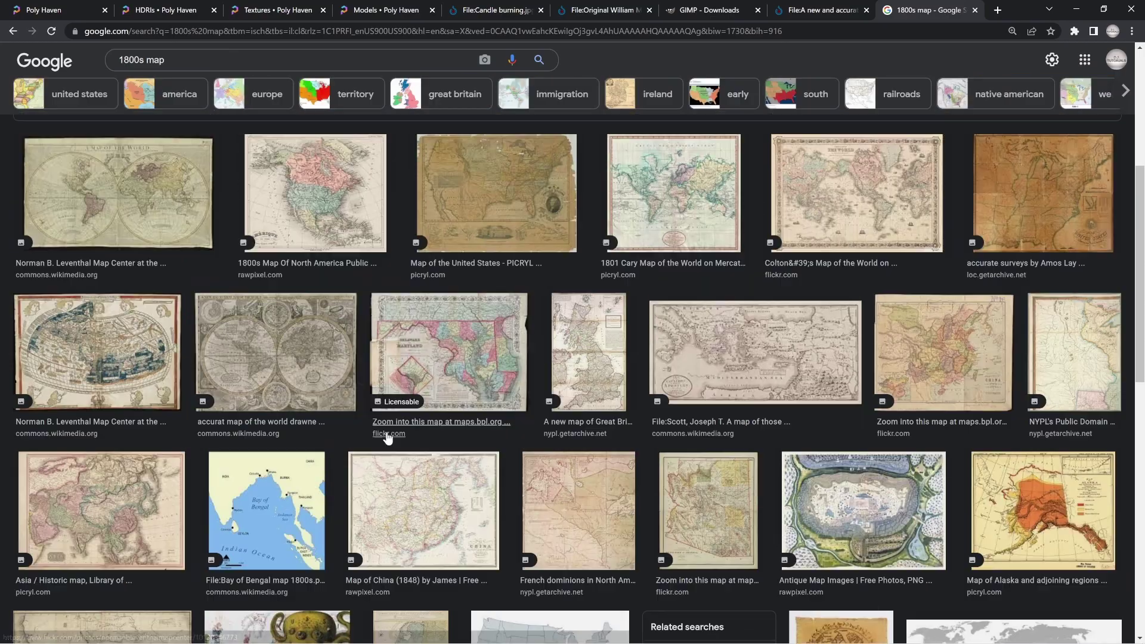
scroll(605, 329, "down", 5)
scroll(606, 329, "down", 3)
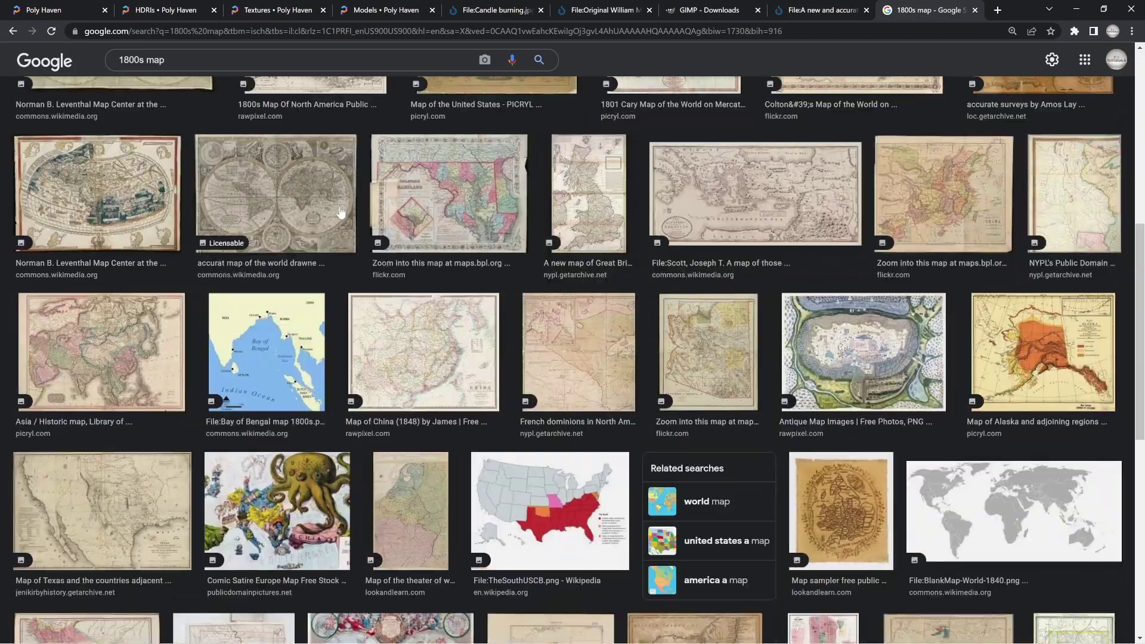
scroll(548, 411, "down", 2)
scroll(531, 447, "up", 4)
scroll(531, 447, "up", 5)
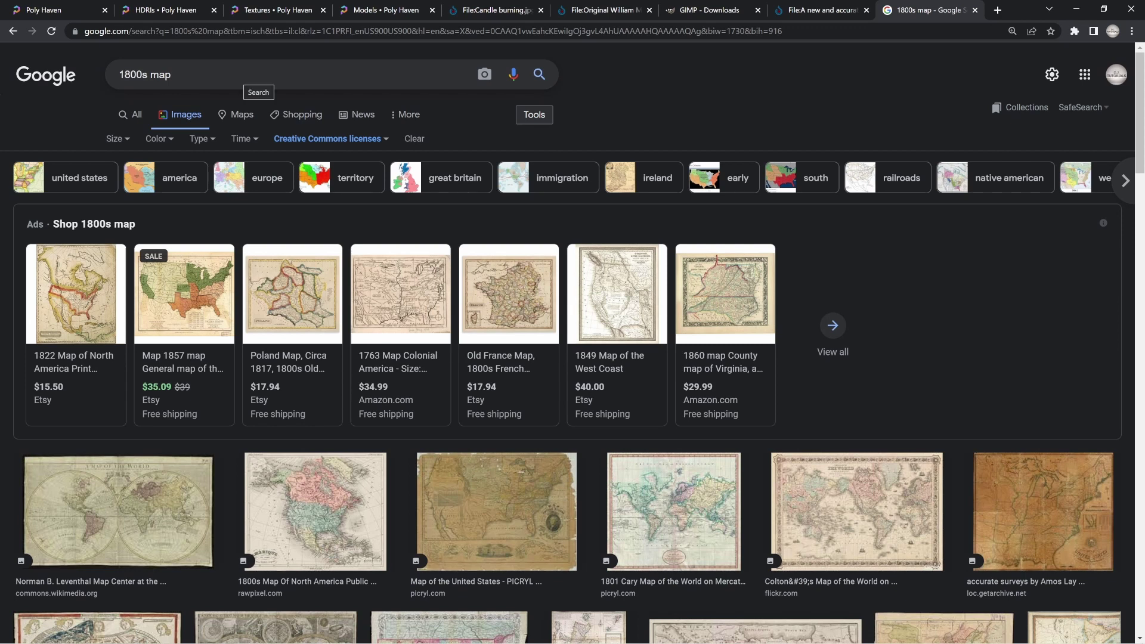
triple_click(205, 74)
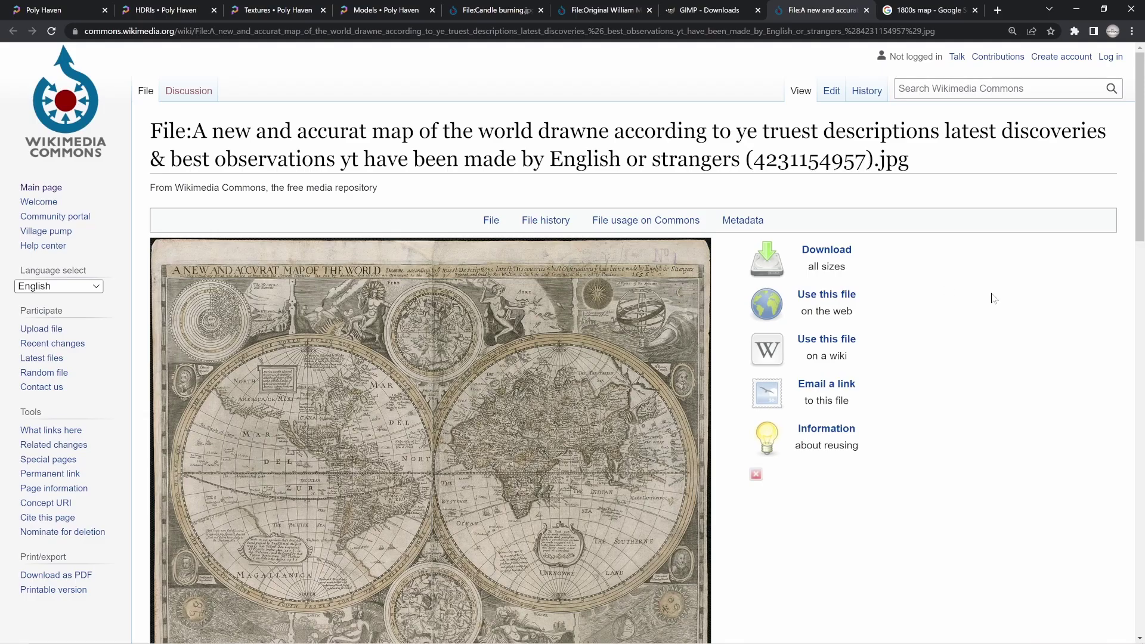
left_click(821, 11)
Scroll to the world map's Permission section and read its CC Attribution 2.0 Generic license
scroll(525, 378, "down", 3)
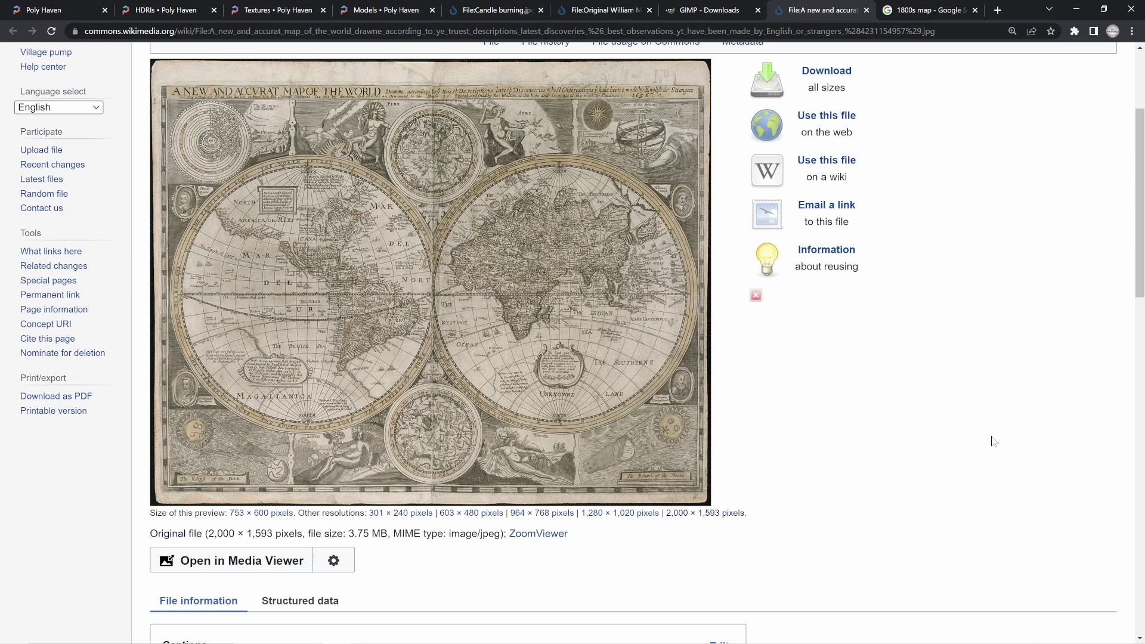
scroll(994, 438, "up", 3)
scroll(918, 432, "down", 2)
scroll(885, 439, "down", 1)
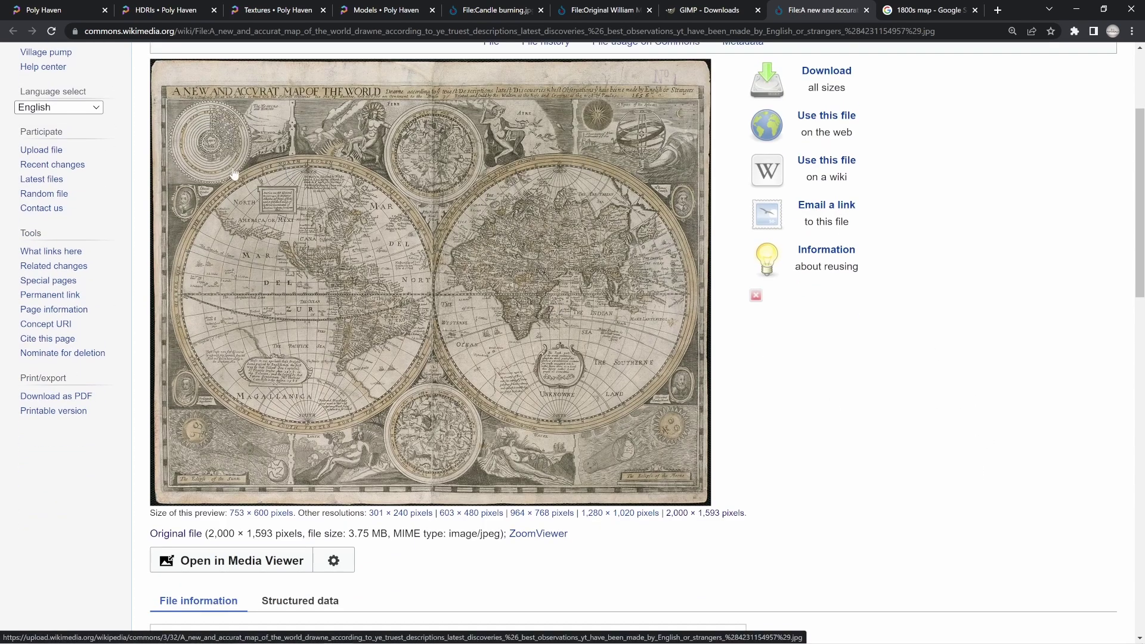
scroll(861, 424, "down", 4)
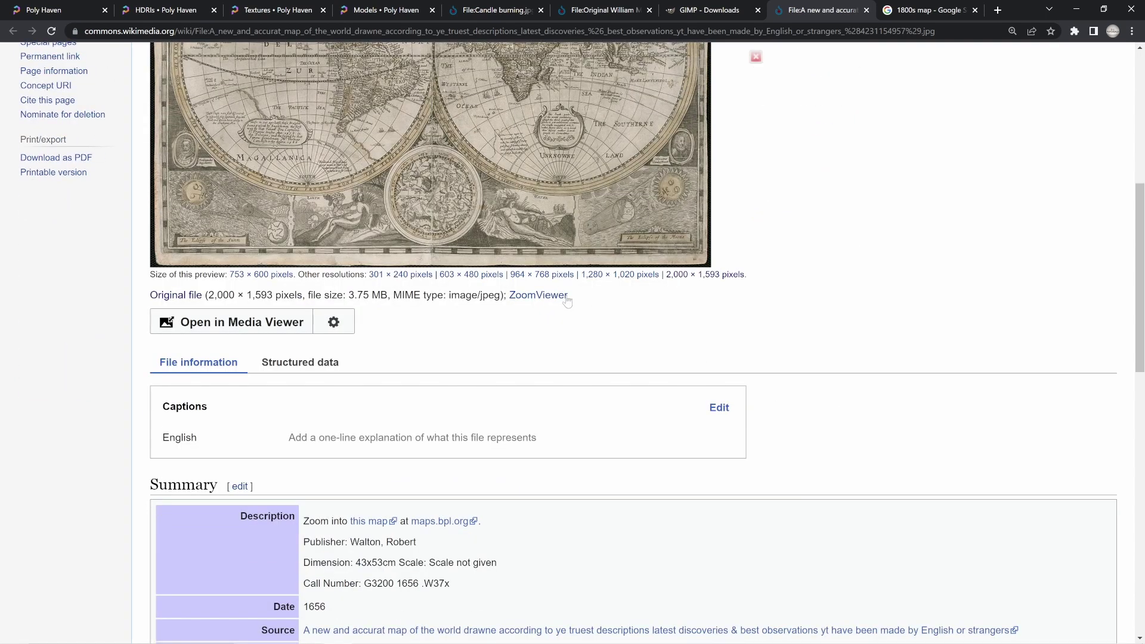
scroll(769, 378, "down", 5)
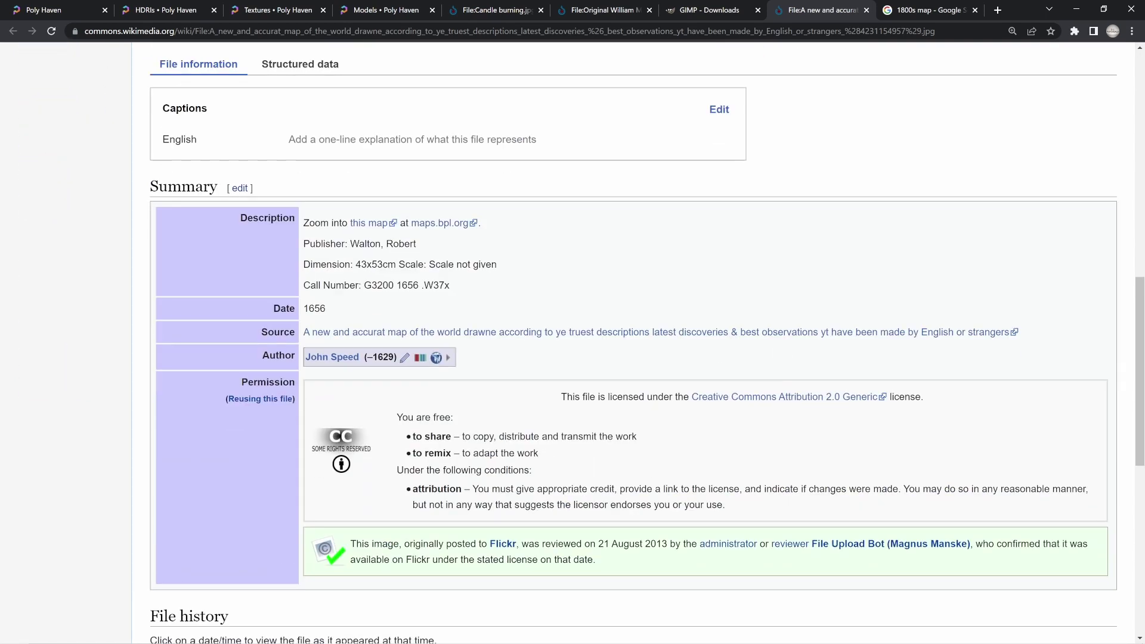
left_click_drag(725, 505, 389, 431)
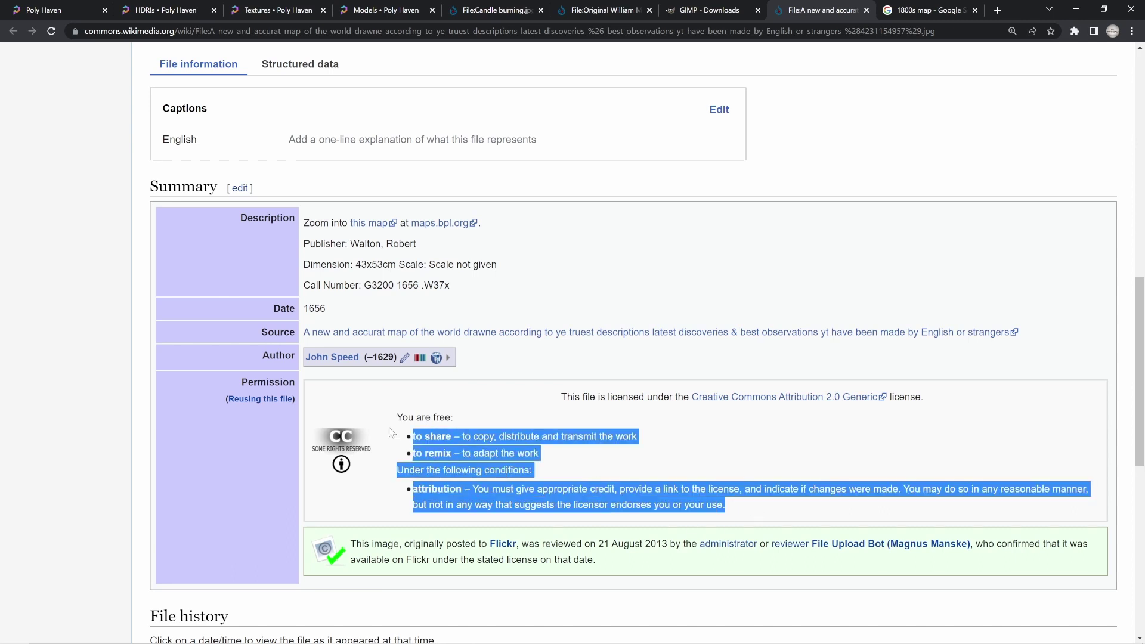
left_click(826, 268)
Scroll back through the map page, then bring up the Candle burning.jpg file page
scroll(800, 373, "up", 9)
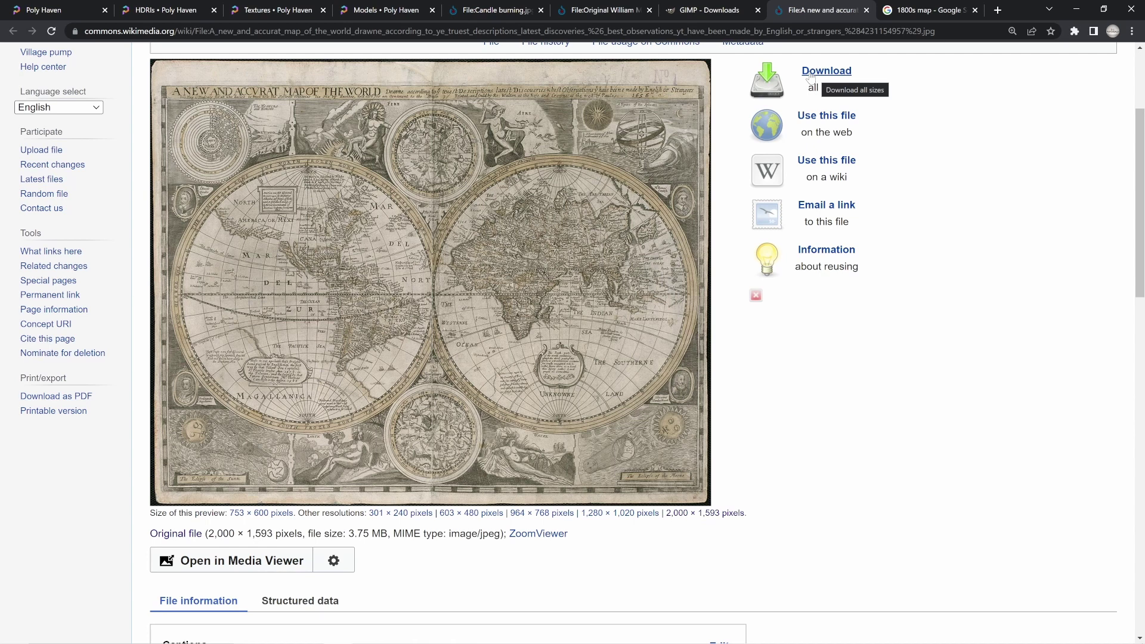
scroll(960, 402, "up", 2)
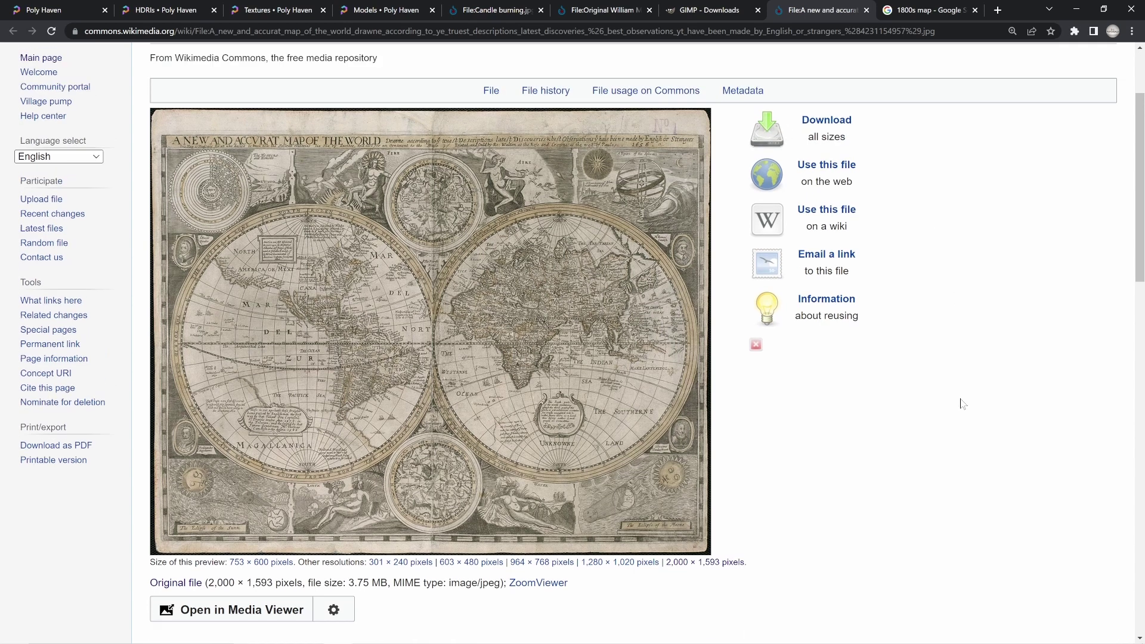
scroll(954, 304, "down", 1)
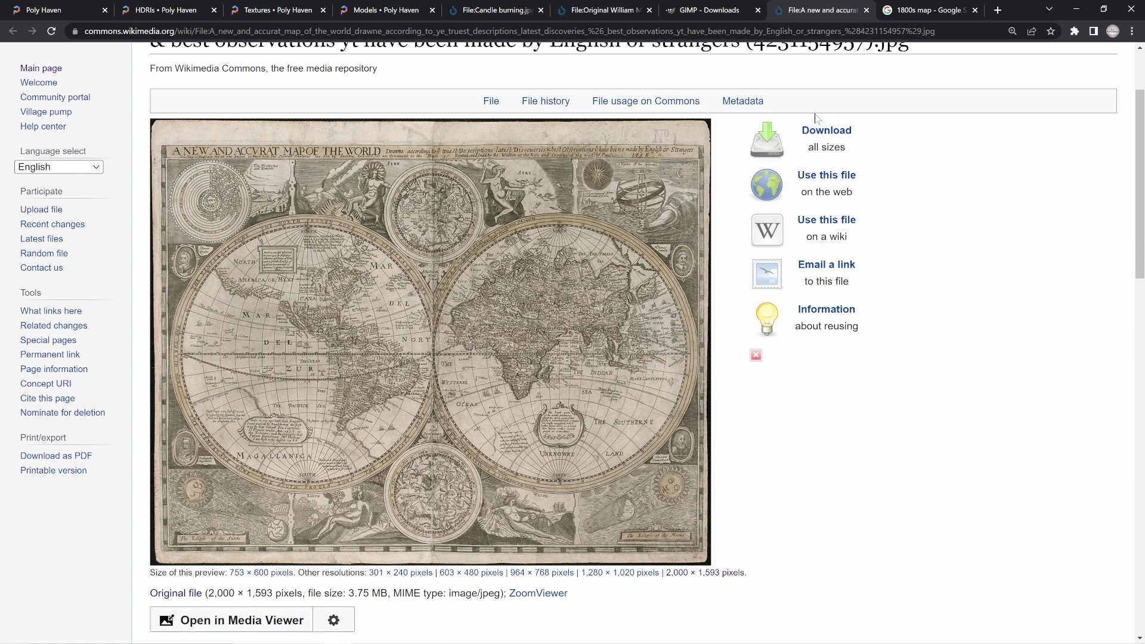
scroll(918, 358, "up", 1)
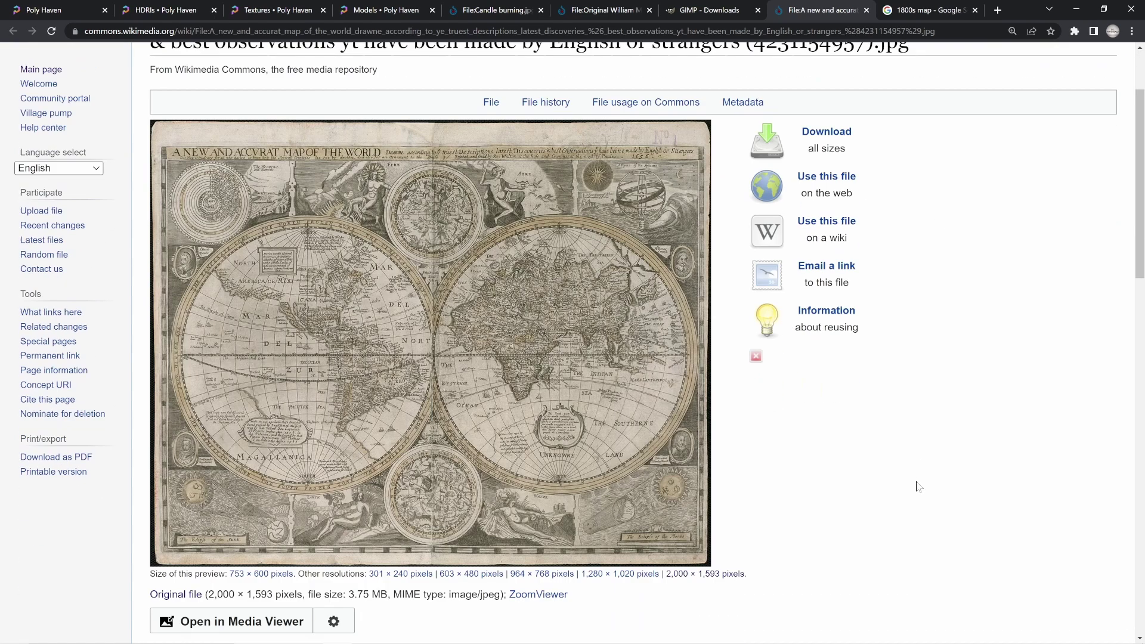
scroll(918, 487, "up", 2)
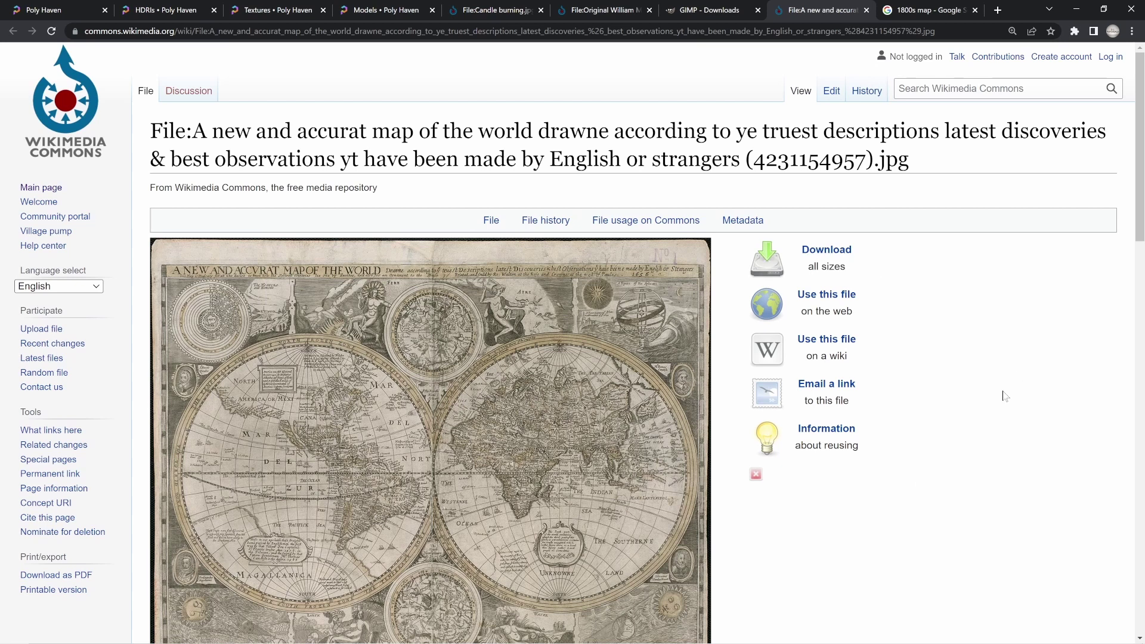
scroll(954, 438, "down", 2)
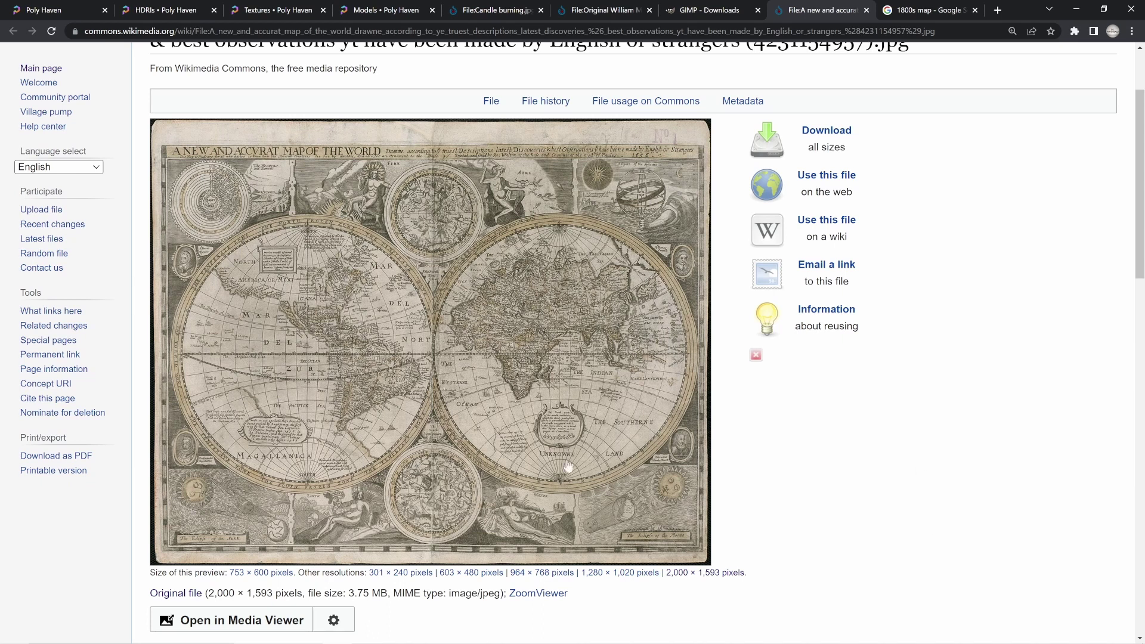
key("ctrl+5")
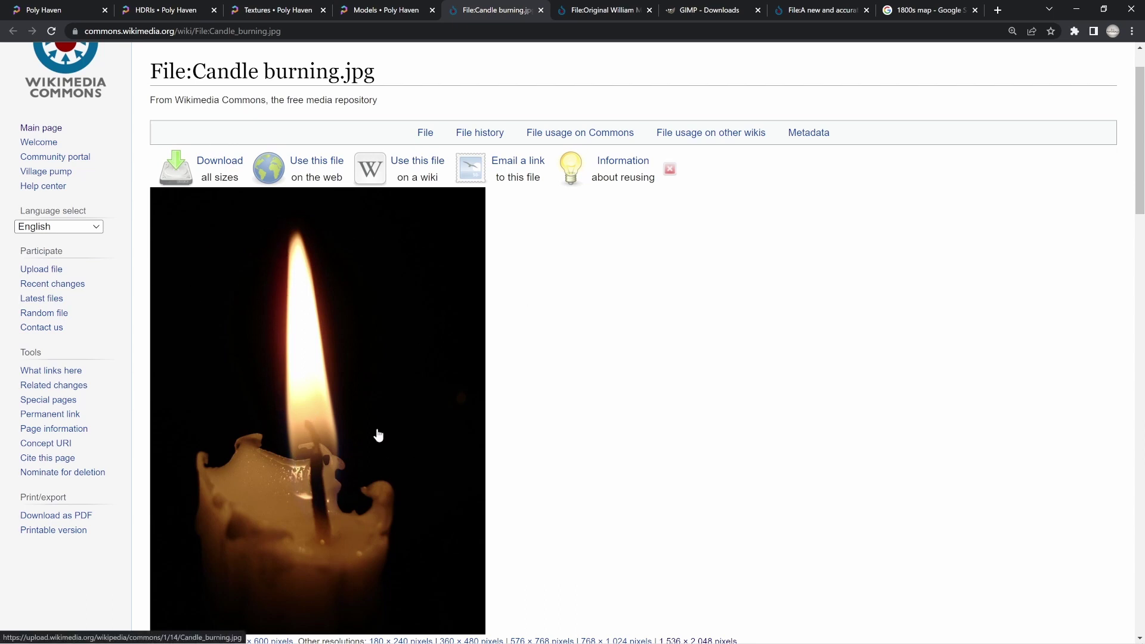
Check the Licensing section of the Candle burning.jpg page
scroll(732, 397, "down", 1)
scroll(732, 397, "down", 15)
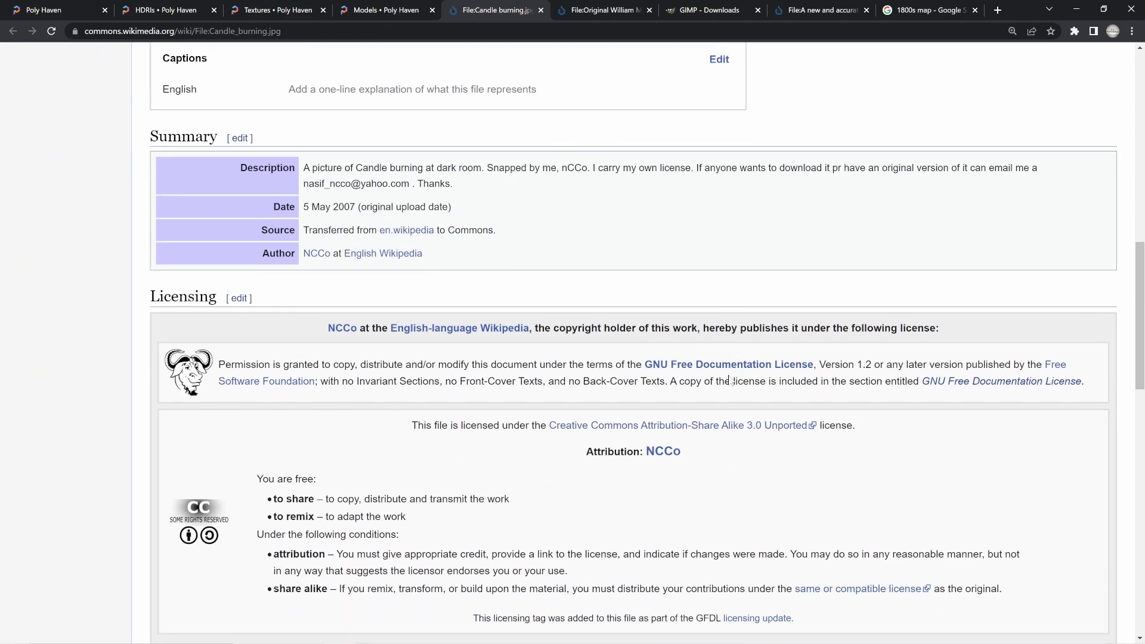
left_click_drag(232, 235, 1009, 358)
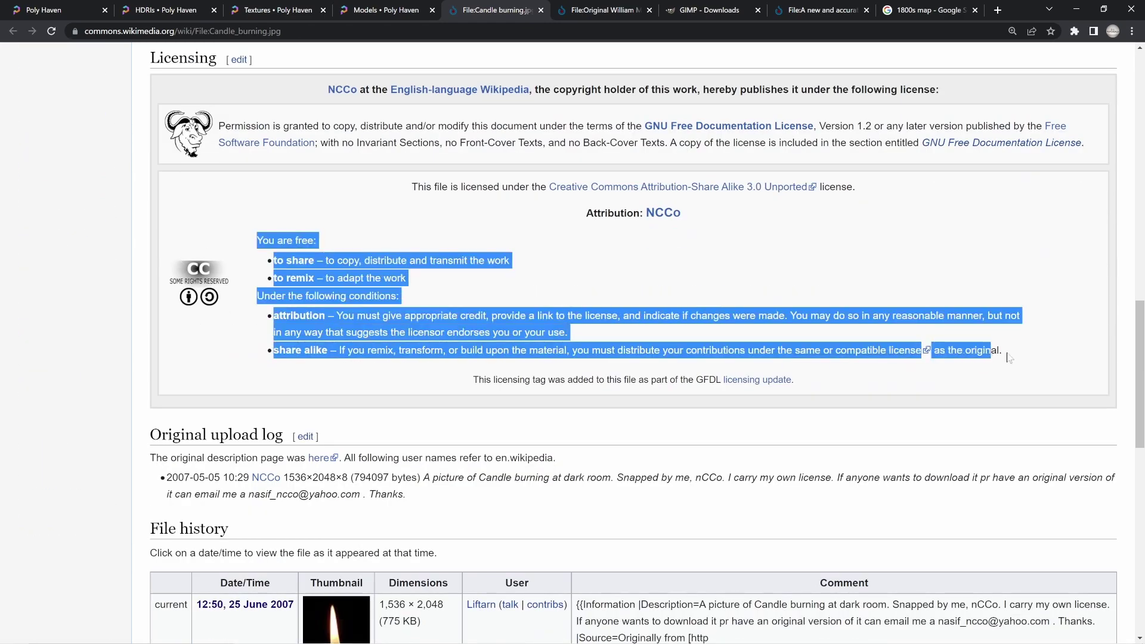
left_click(1054, 289)
scroll(871, 422, "up", 5)
scroll(871, 423, "up", 10)
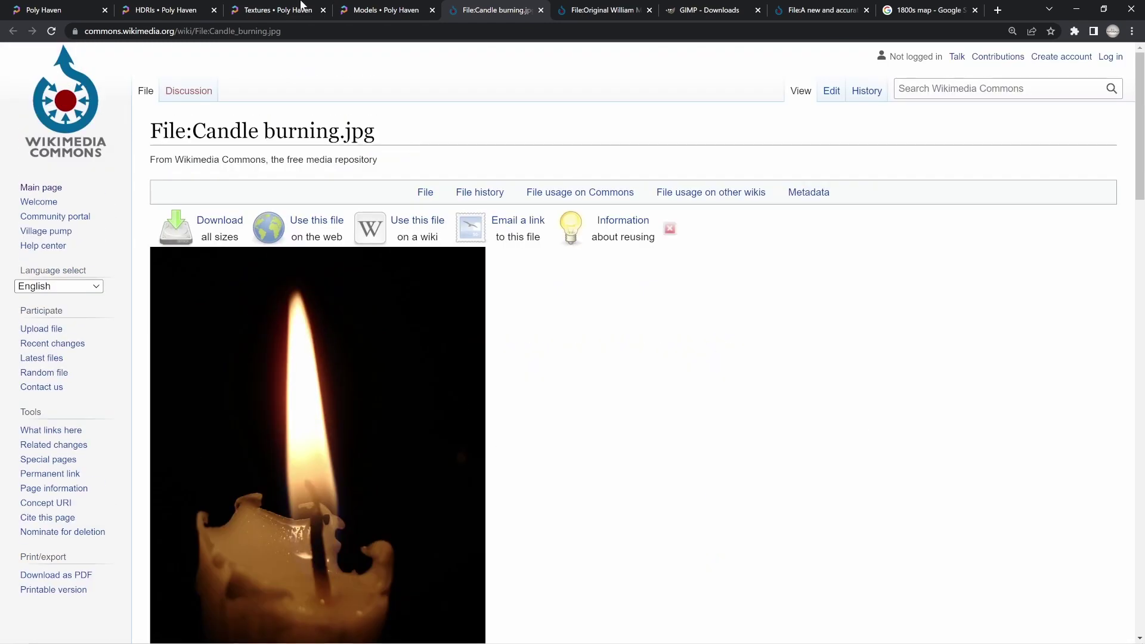
Review the William Morris Jasmine pattern page and its CC BY-SA 4.0 license
left_click(602, 12)
scroll(920, 481, "up", 3)
scroll(920, 483, "down", 1)
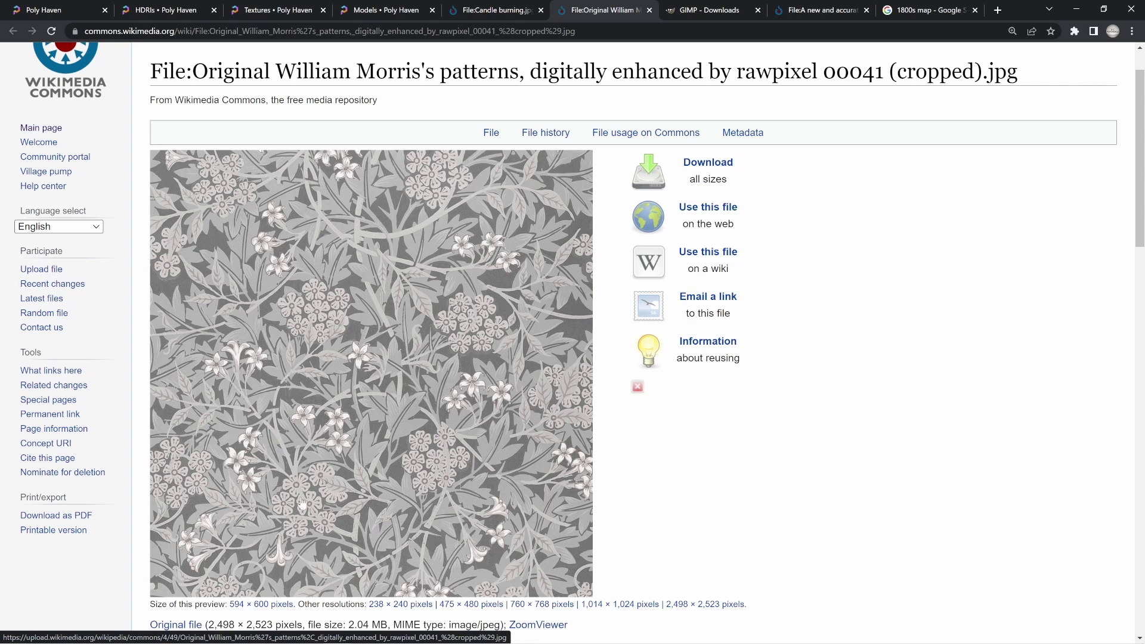
scroll(813, 455, "down", 9)
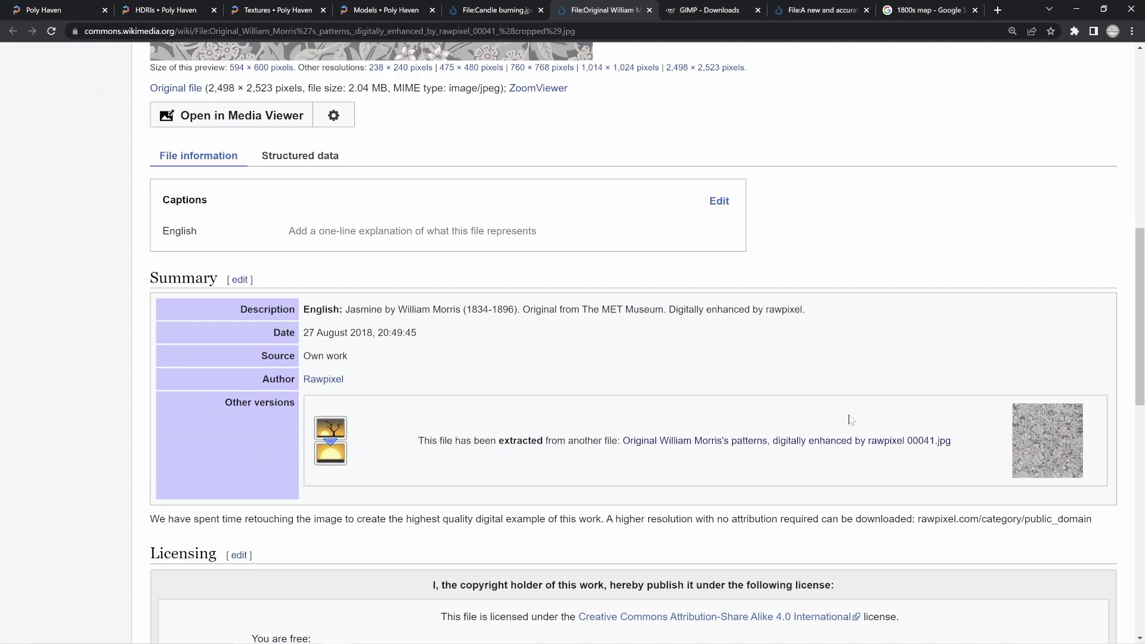
scroll(851, 417, "up", 9)
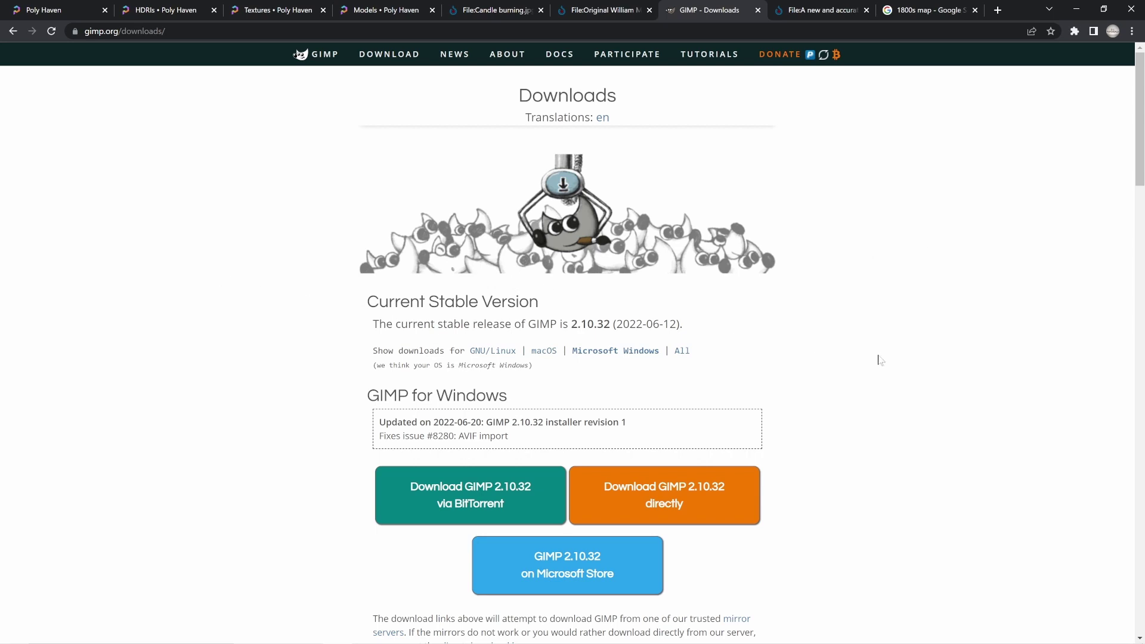
Scroll through the gimp.org Downloads page offering GIMP 2.10.32 for Windows
scroll(934, 375, "down", 10)
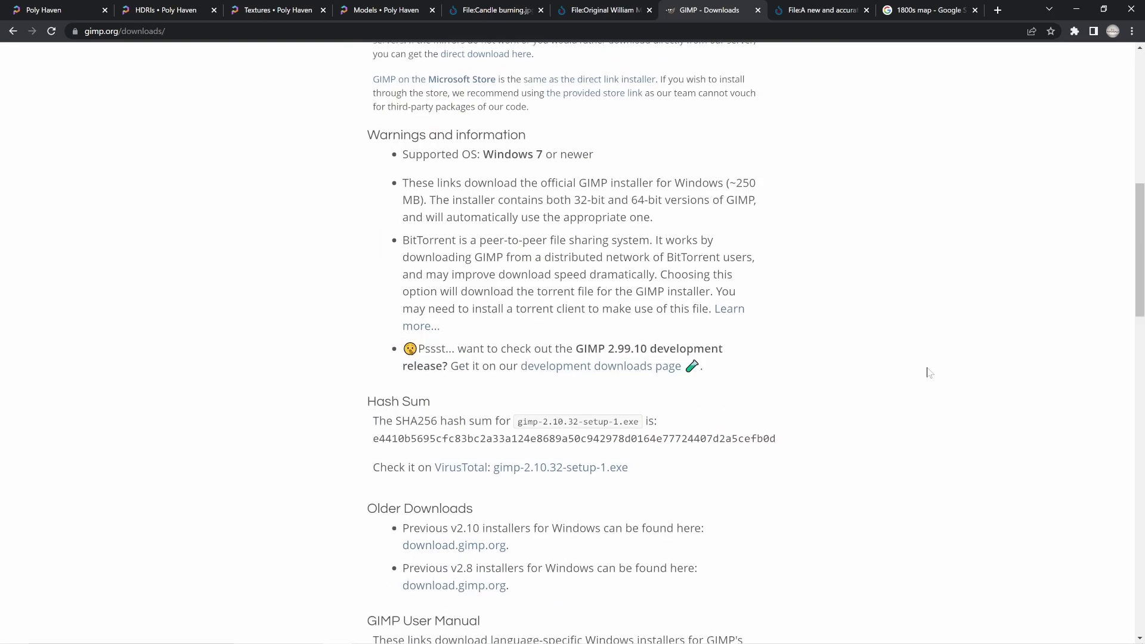
scroll(930, 372, "up", 10)
scroll(918, 385, "down", 7)
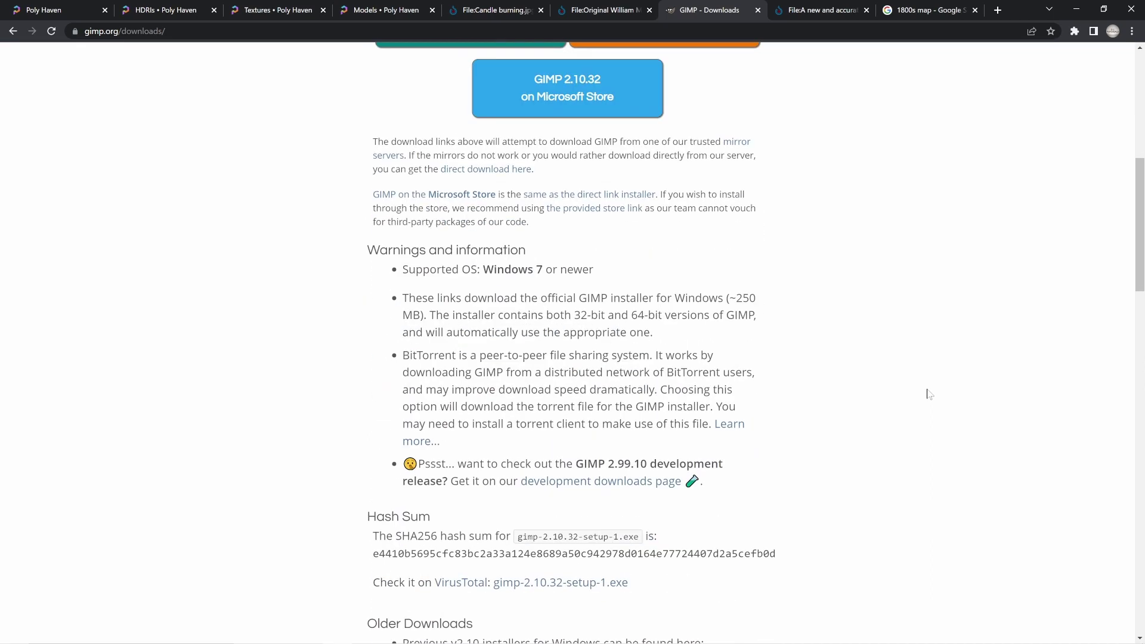
scroll(927, 391, "up", 7)
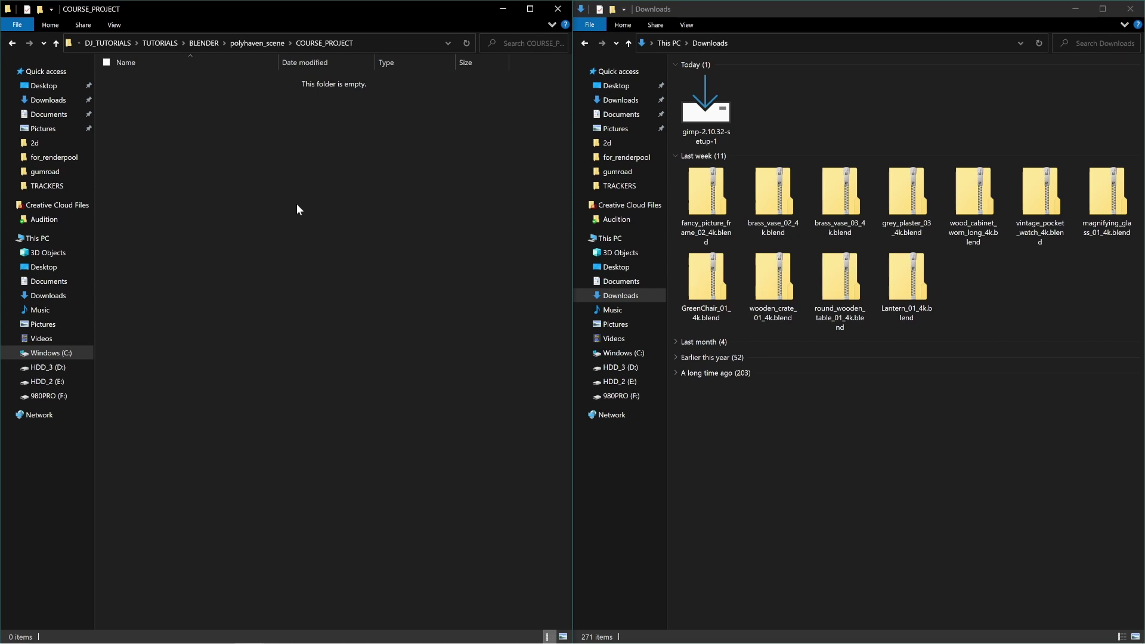
Create a new folder named prj in COURSE_PROJECT and open it
right_click(319, 171)
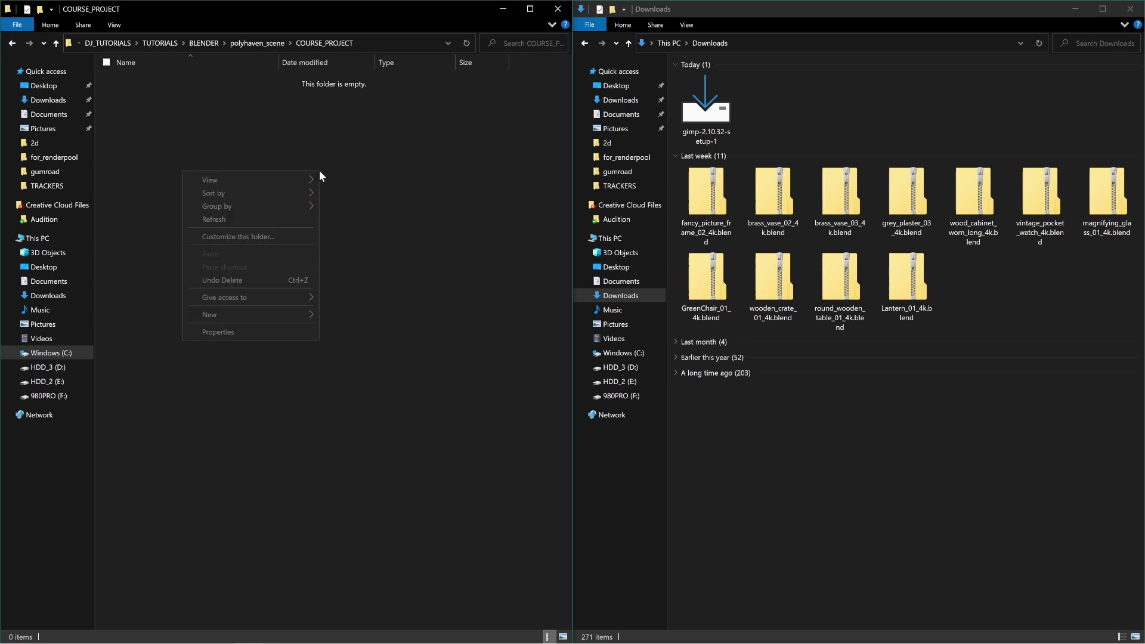
left_click(351, 110)
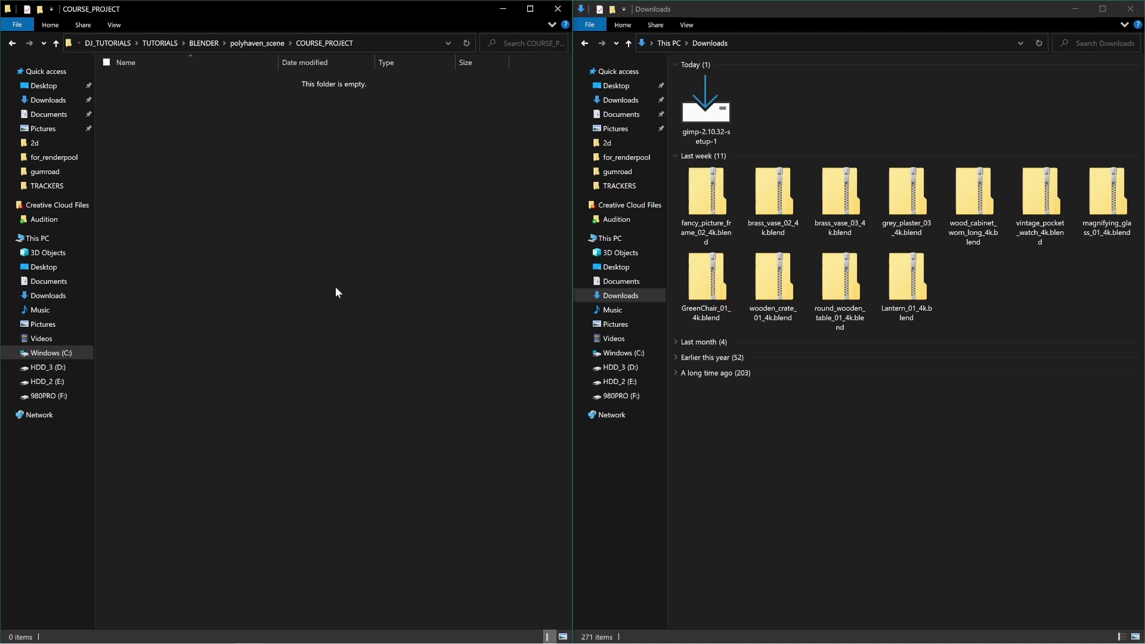
right_click(288, 246)
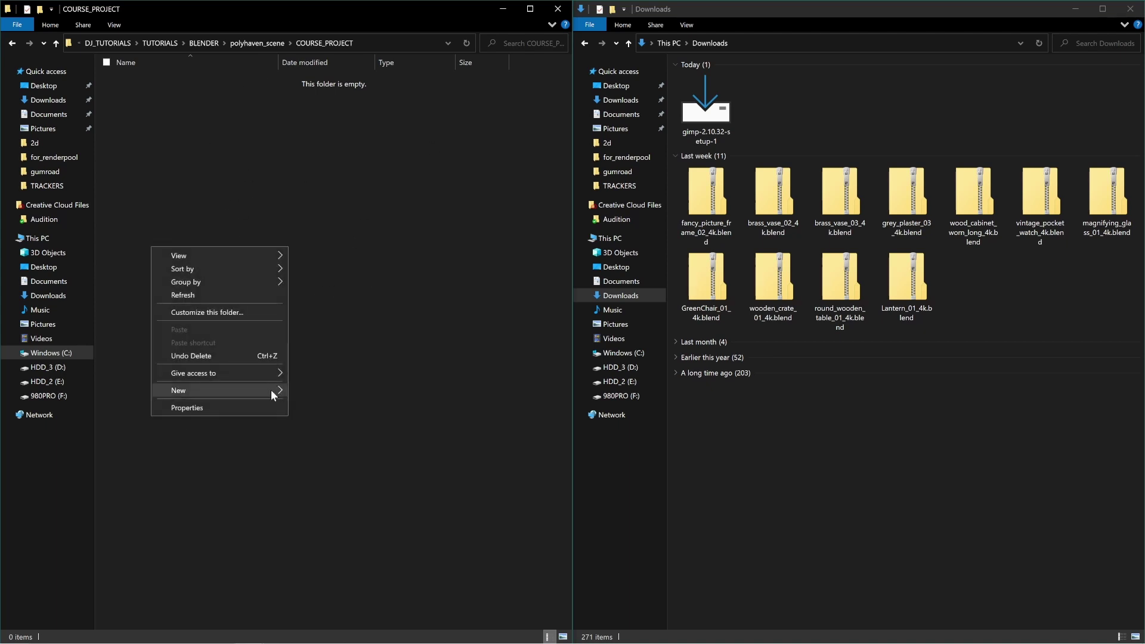
mouse_move(272, 388)
left_click(331, 387)
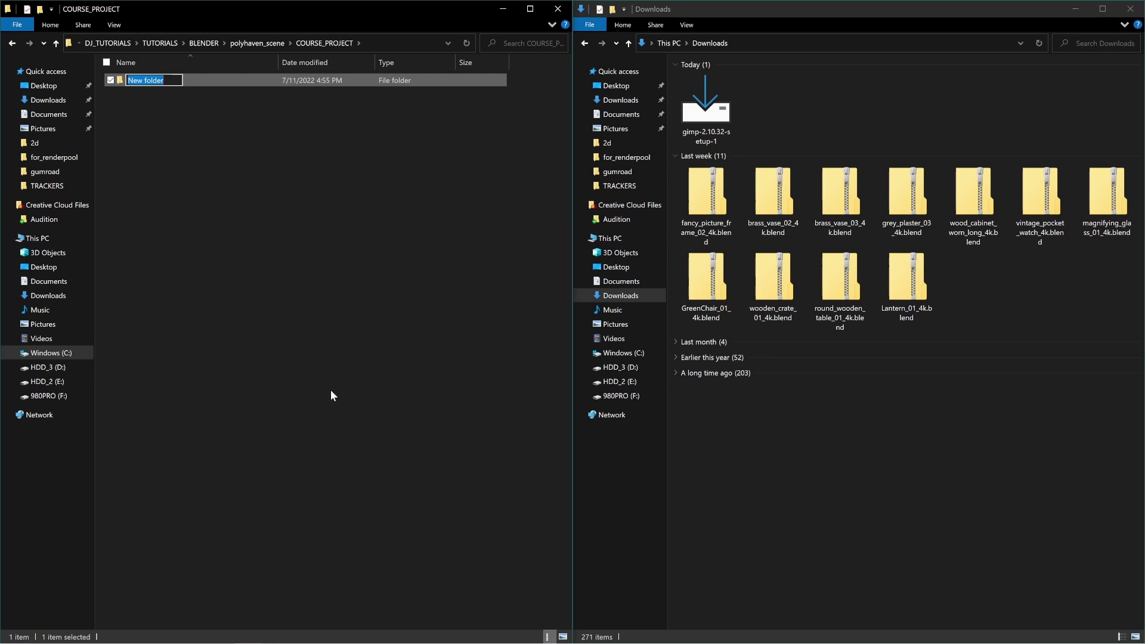
type("prj")
key("Return")
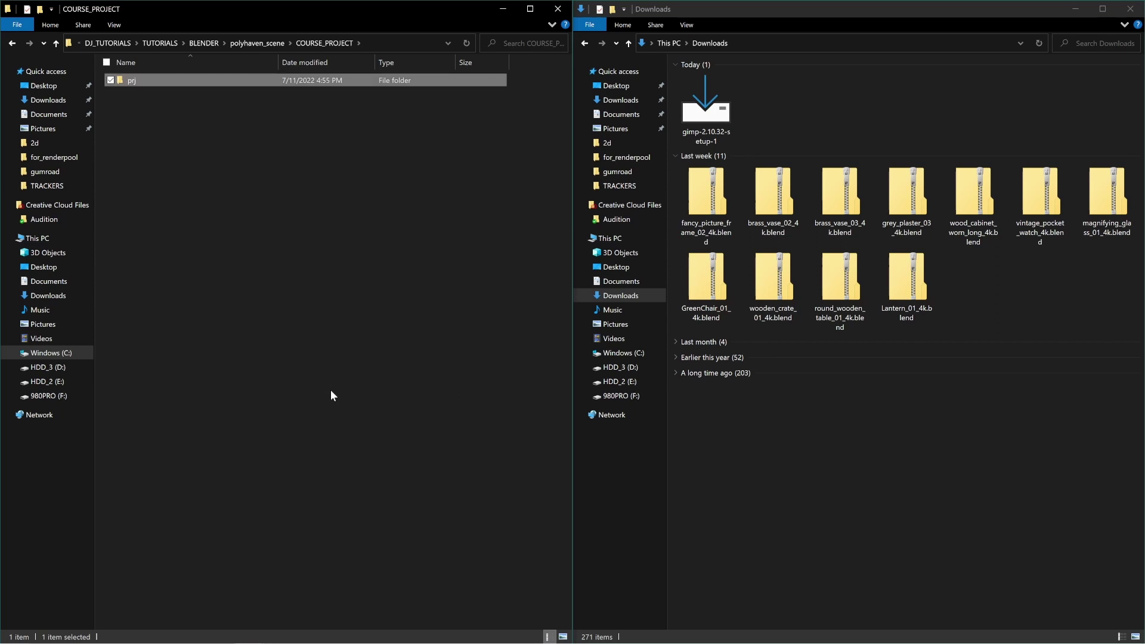
left_click(327, 358)
double_click(138, 79)
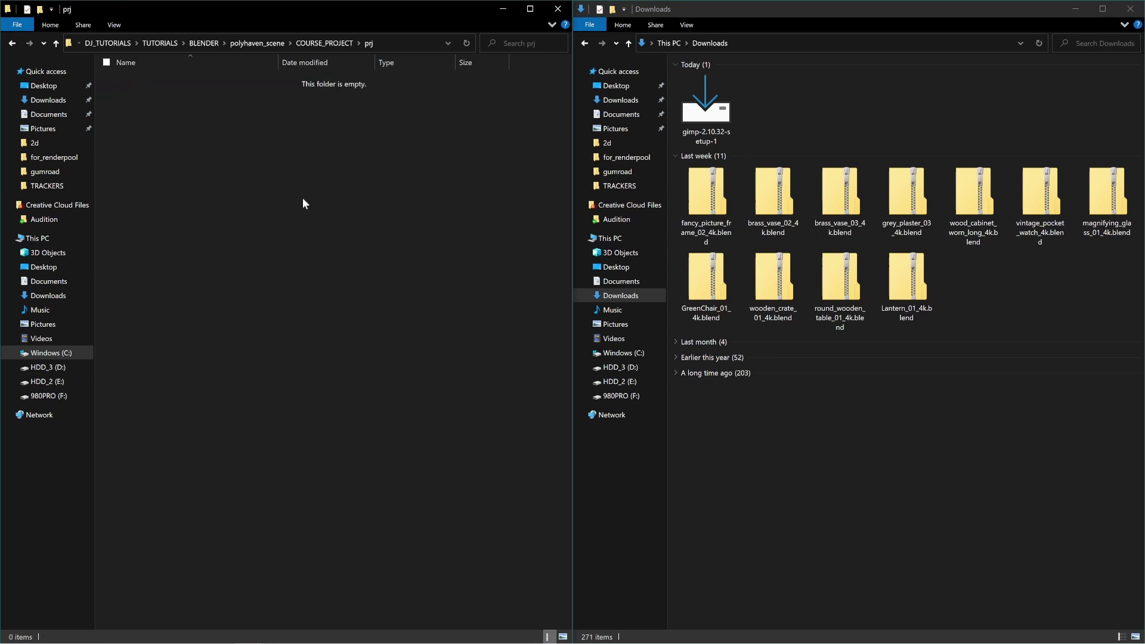
left_click(324, 43)
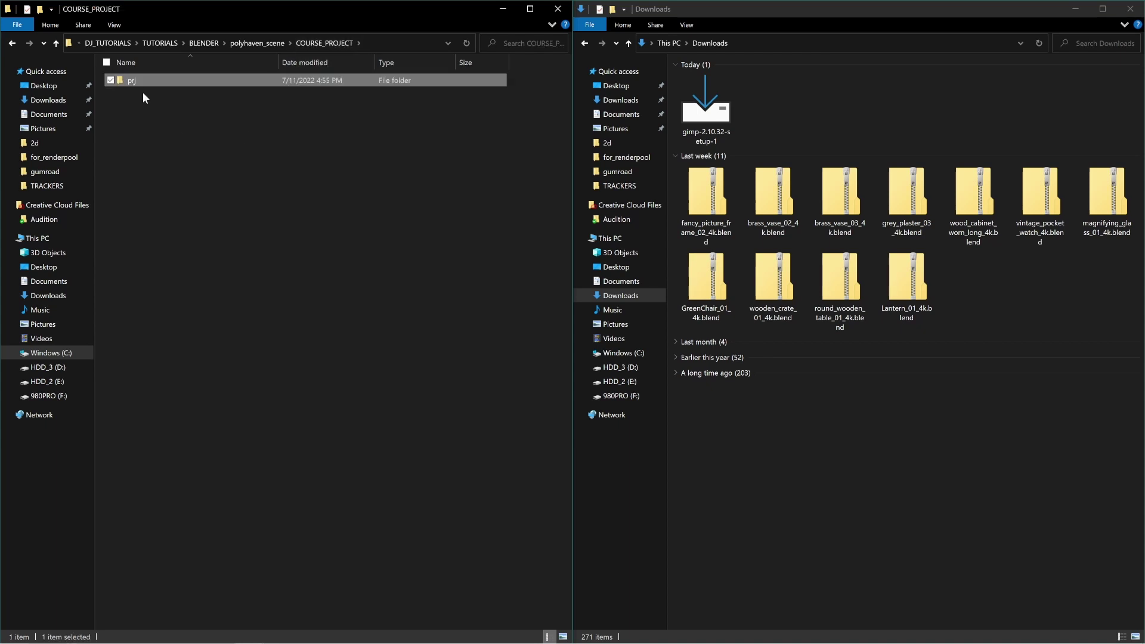
double_click(143, 83)
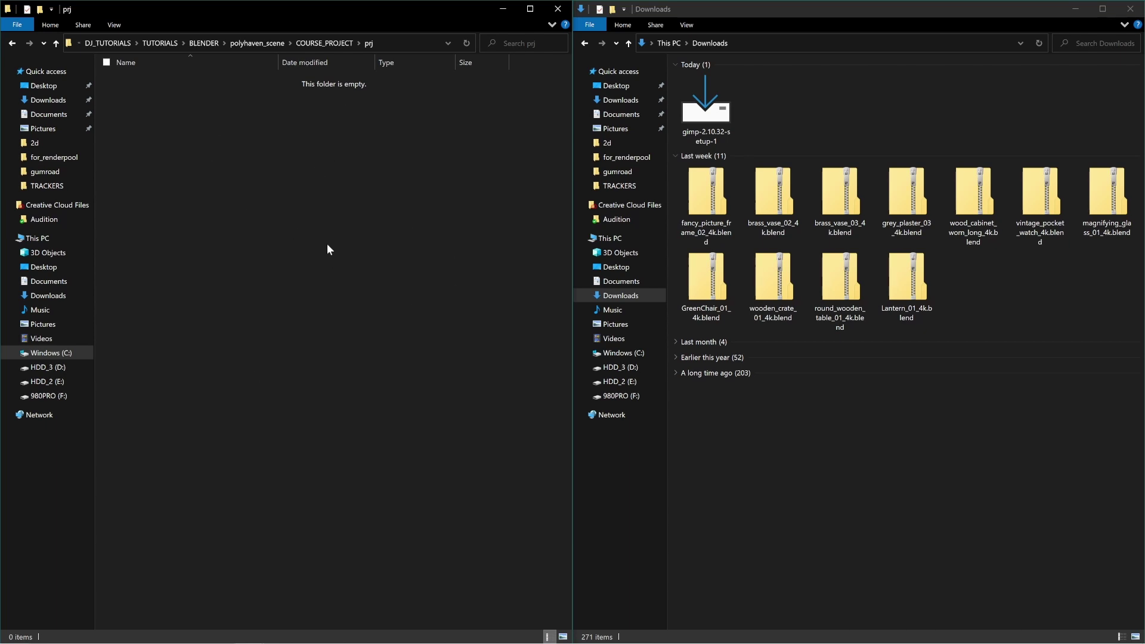
Create an assets folder in COURSE_PROJECT and open it
left_click(322, 43)
right_click(101, 119)
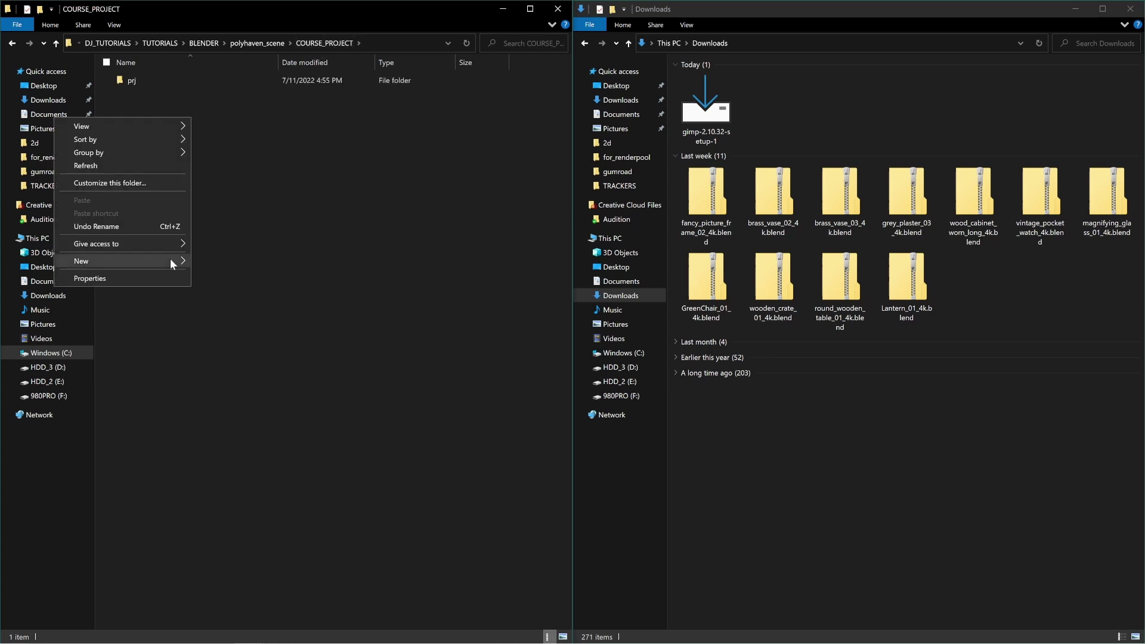
left_click(245, 258)
type("assets")
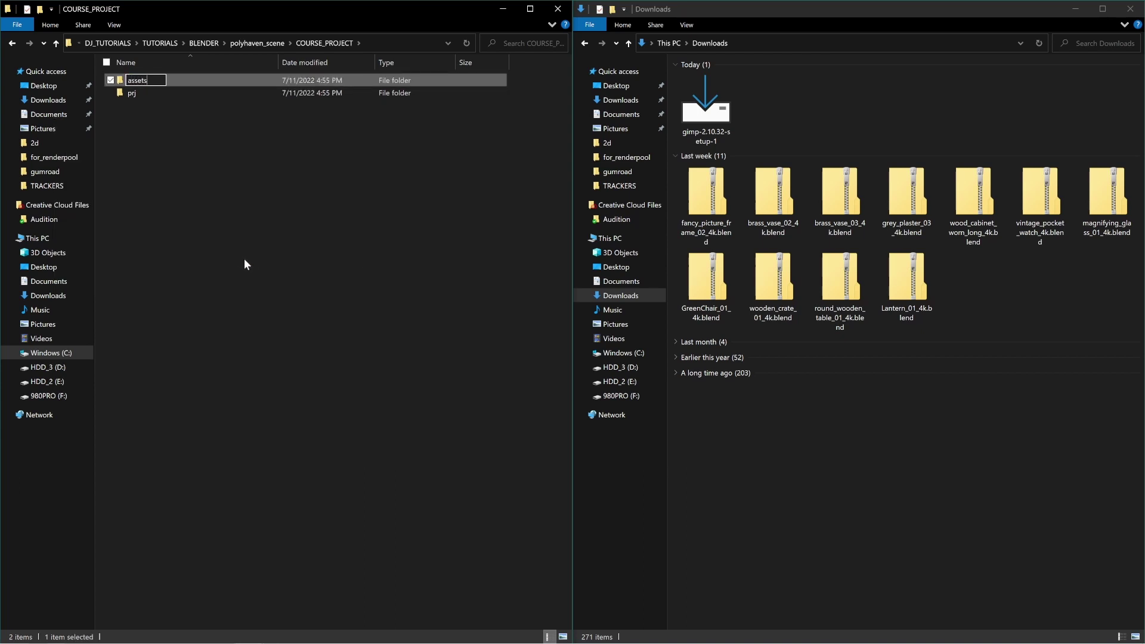
key("Return")
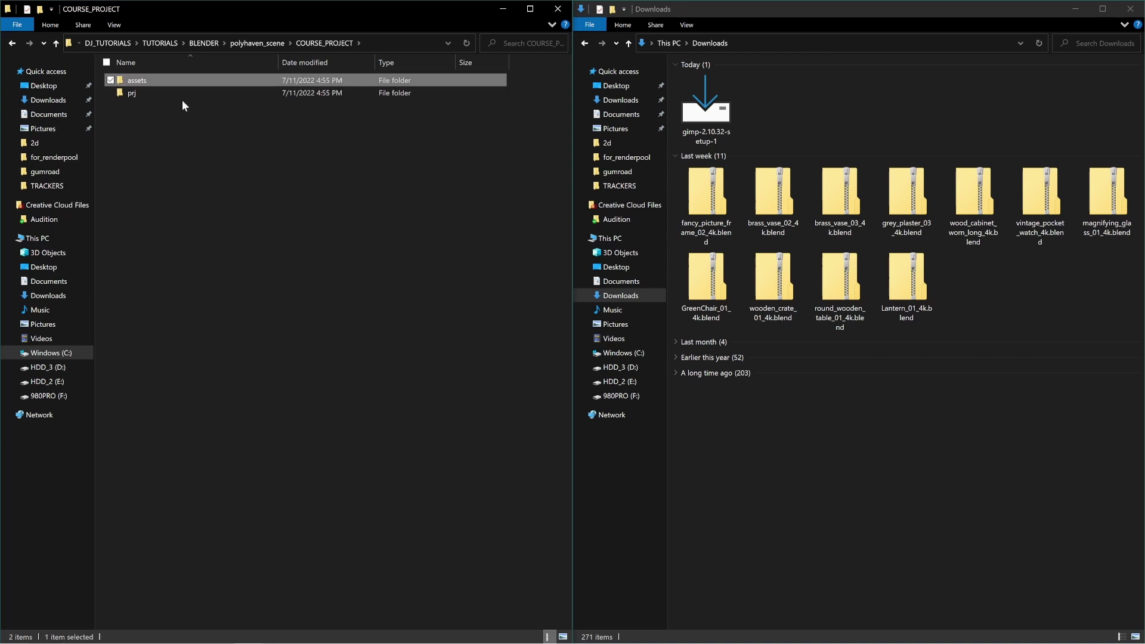
double_click(160, 79)
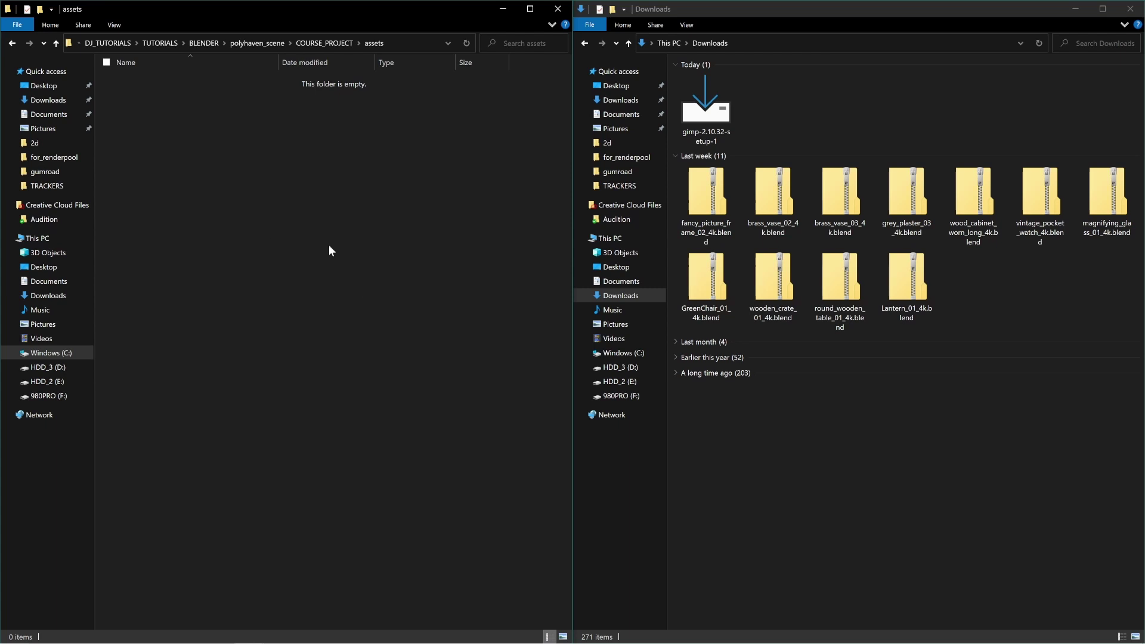
Add 2D and 3D subfolders inside assets, then open the 3D folder
right_click(268, 274)
mouse_move(257, 414)
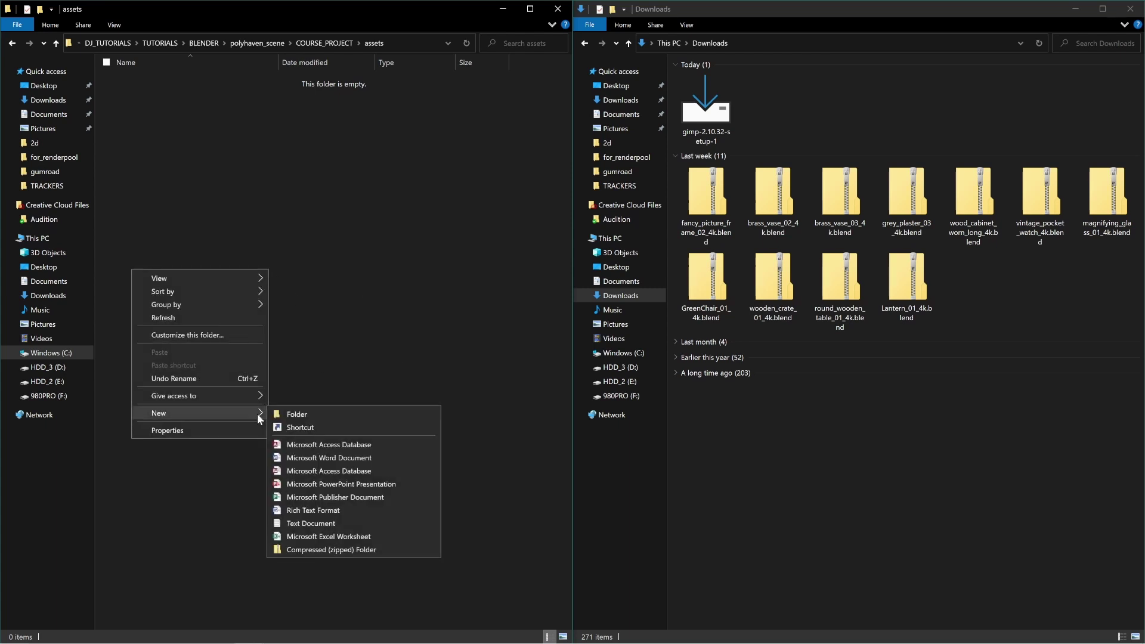
left_click(309, 413)
type("2D")
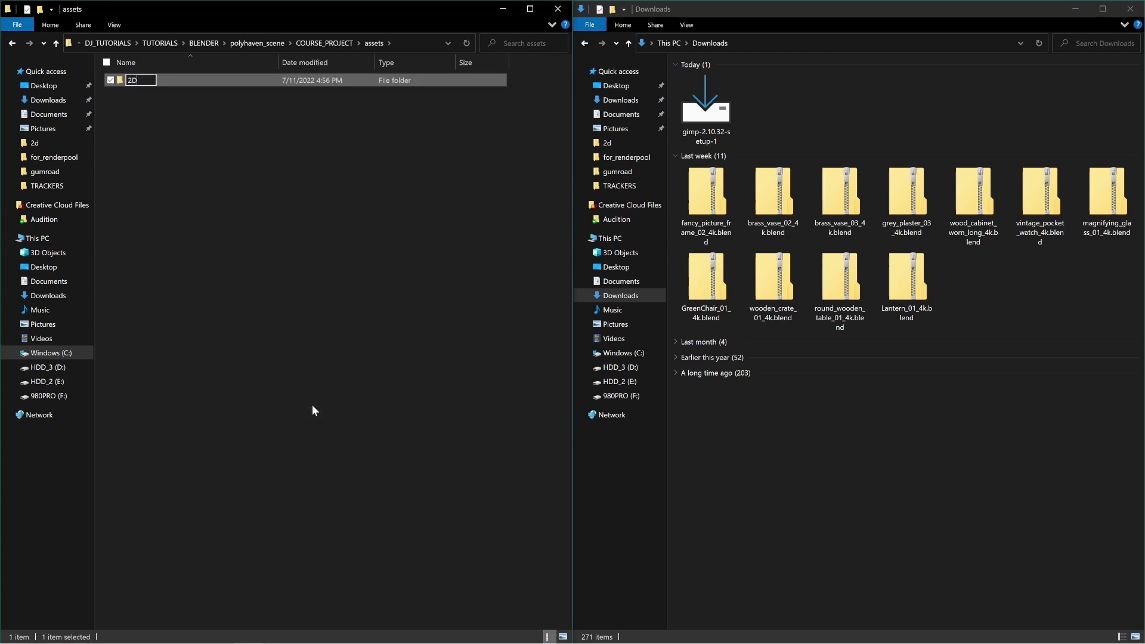
key("Return")
right_click(245, 186)
mouse_move(239, 329)
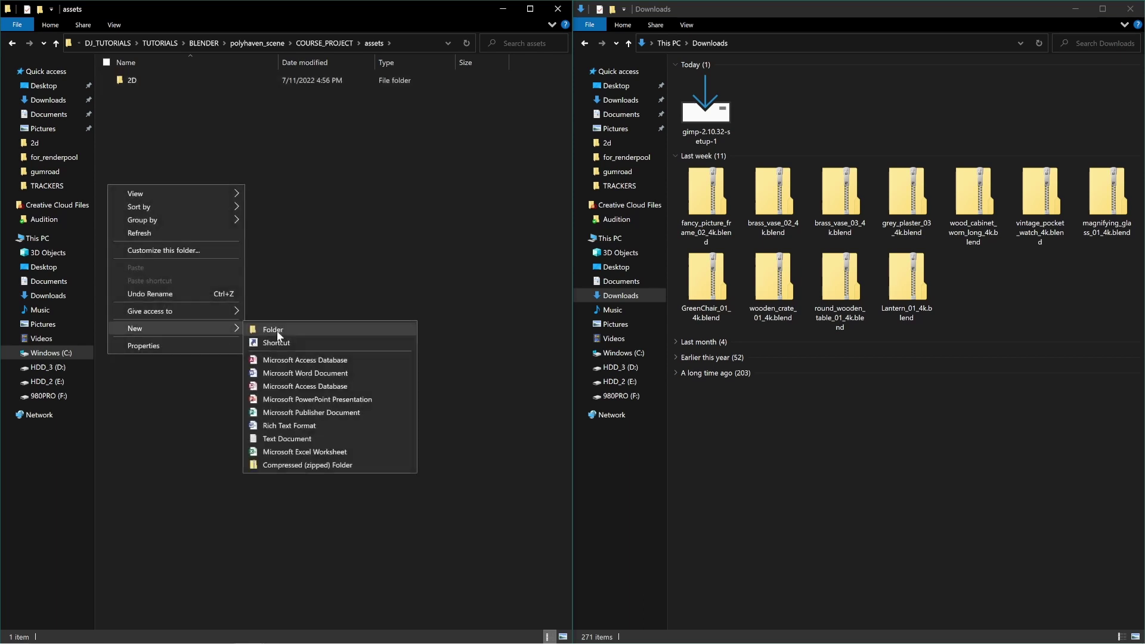
left_click(278, 329)
type("3D")
key("Return")
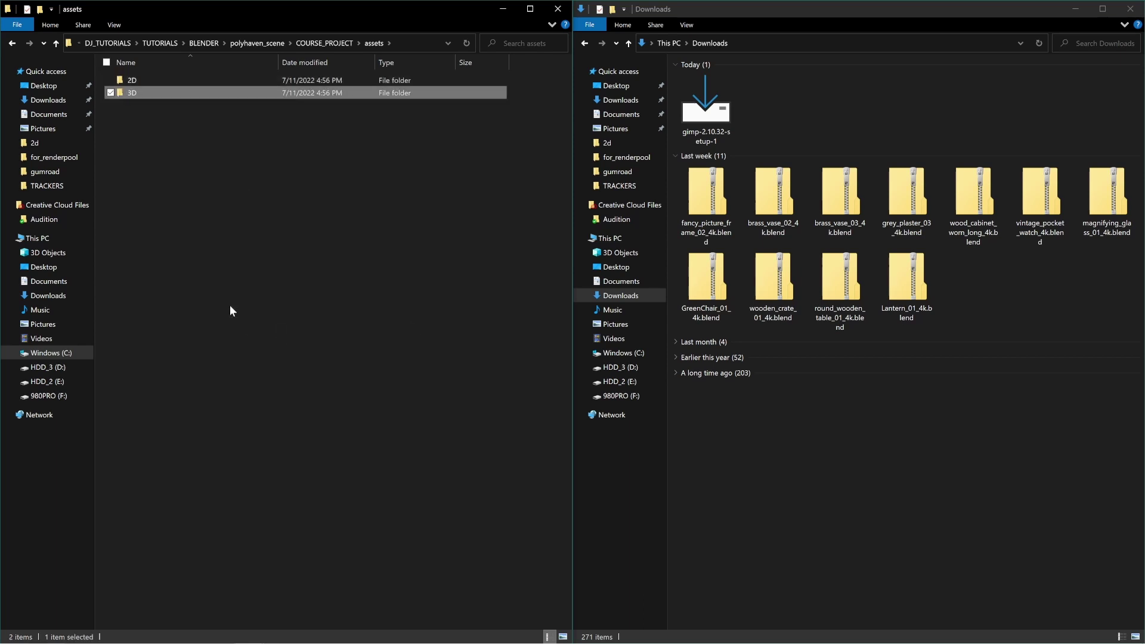
left_click(223, 238)
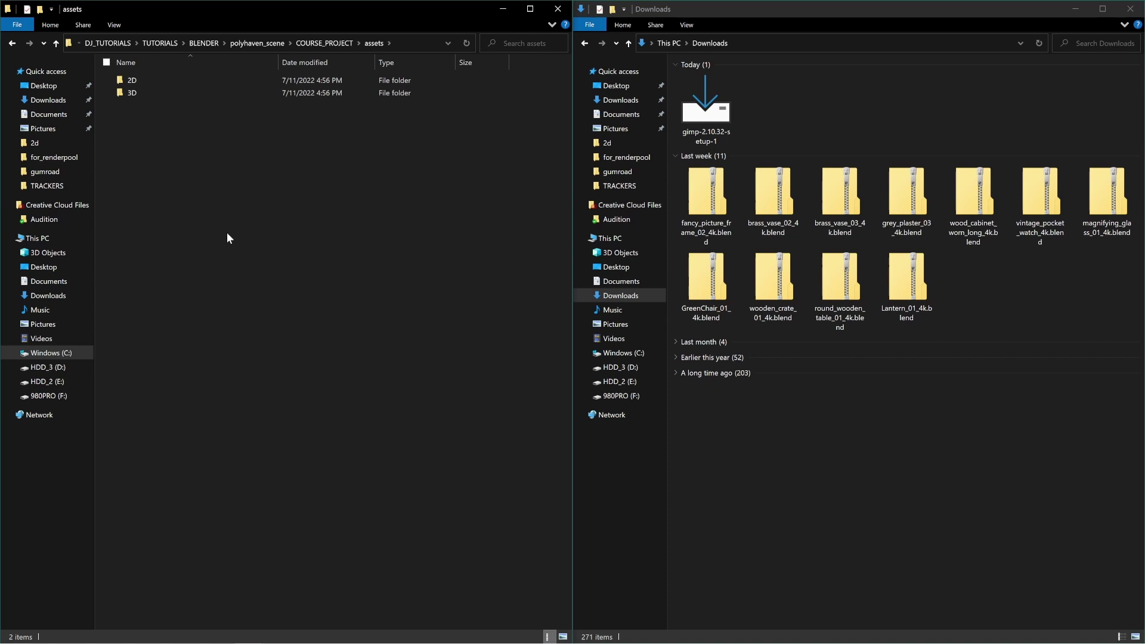
double_click(142, 92)
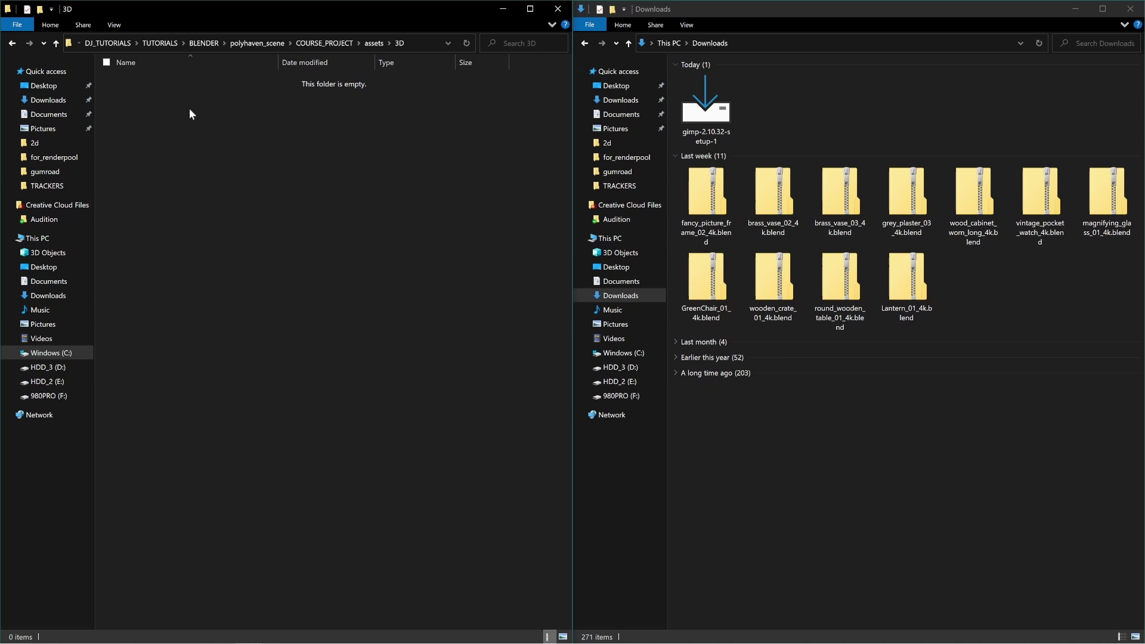
Create a fancy_picture_frame_02_4k folder in 3D, named after the Downloads zip, and copy its path
left_click(706, 192)
left_click(706, 227)
key("ctrl+c")
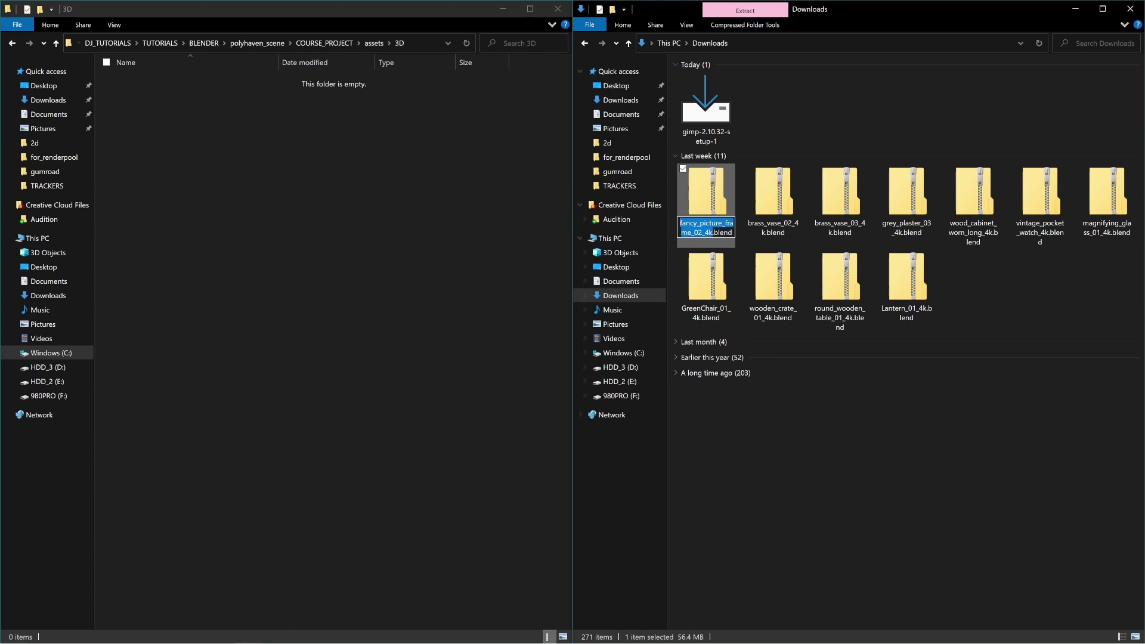
left_click(315, 173)
right_click(315, 173)
mouse_move(269, 295)
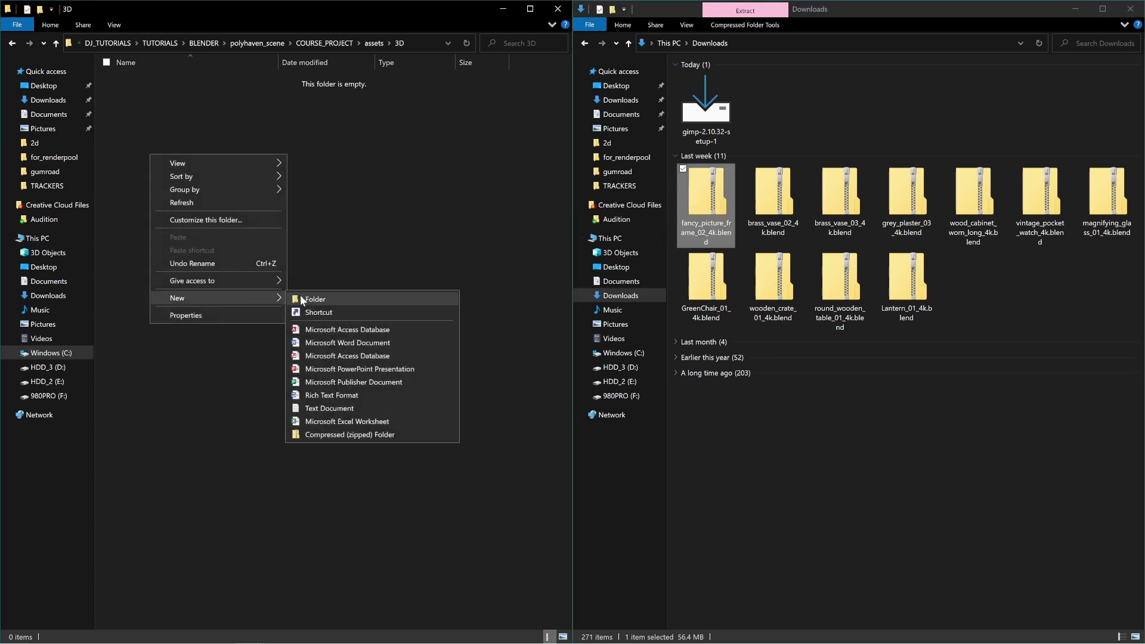
left_click(339, 296)
key("ctrl+v")
key("Return")
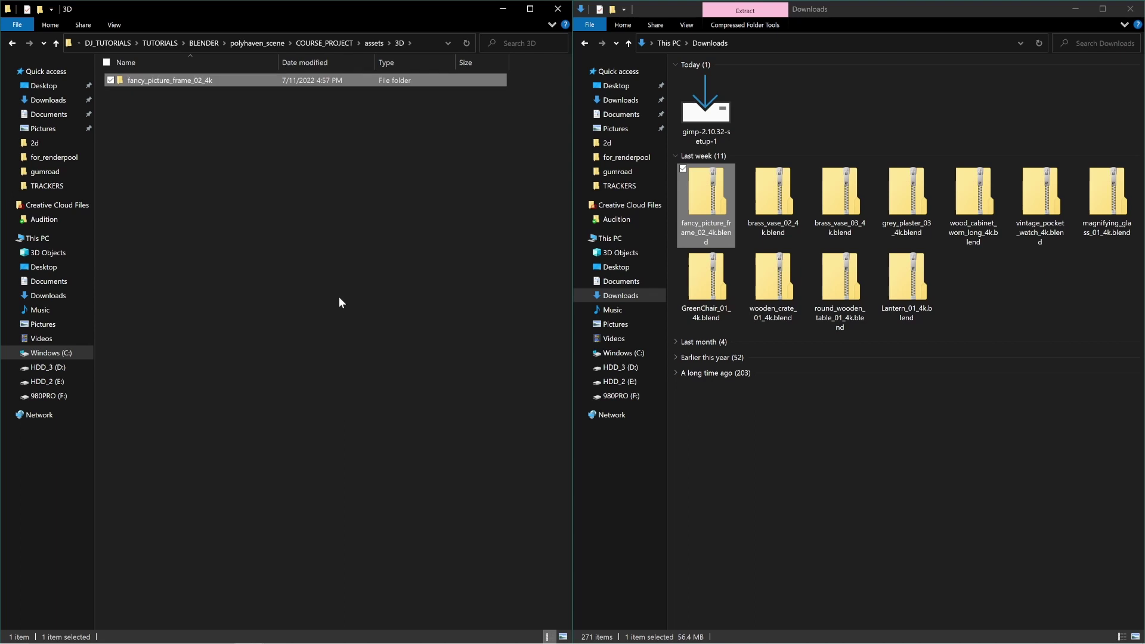
double_click(197, 80)
left_click(413, 43)
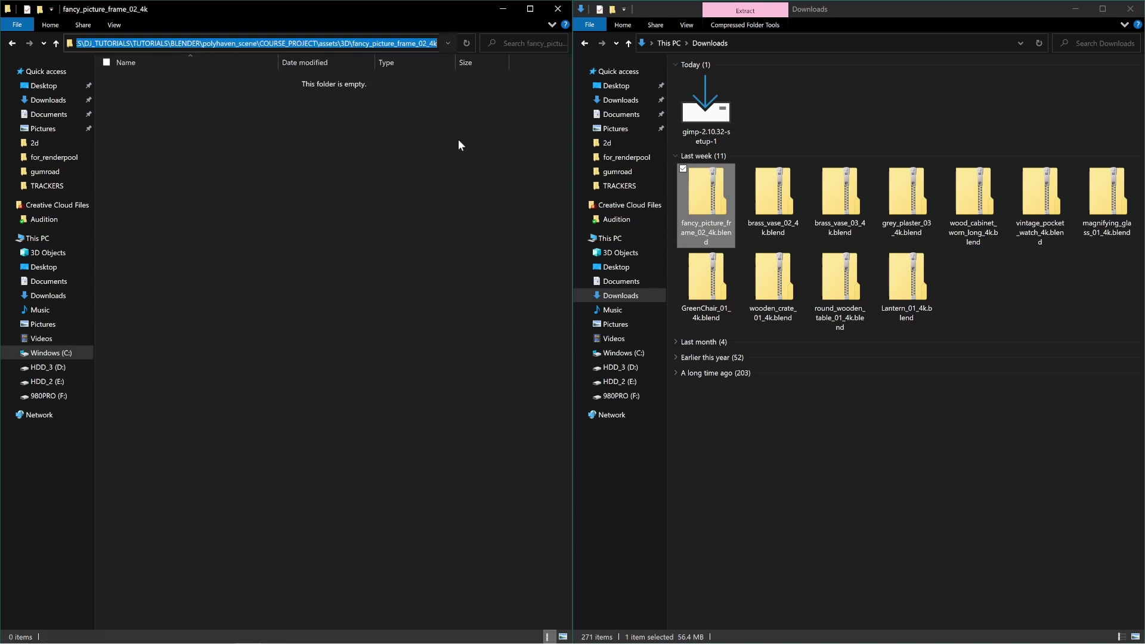
Extract the picture frame zip into that folder, check its textures folder, and return to 3D
right_click(709, 189)
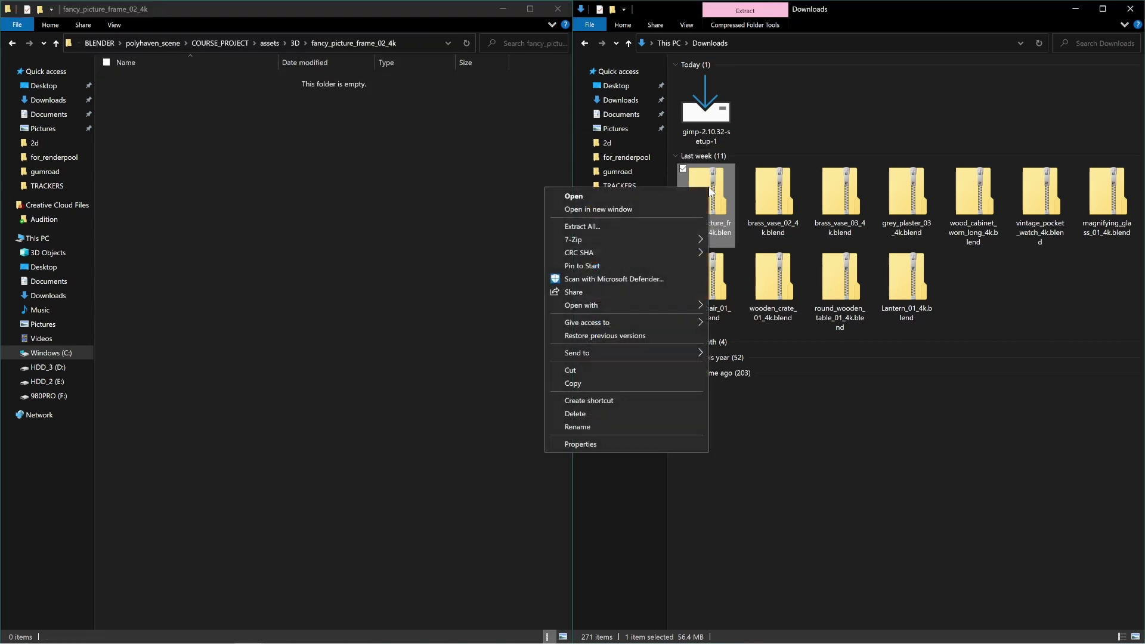
left_click(621, 224)
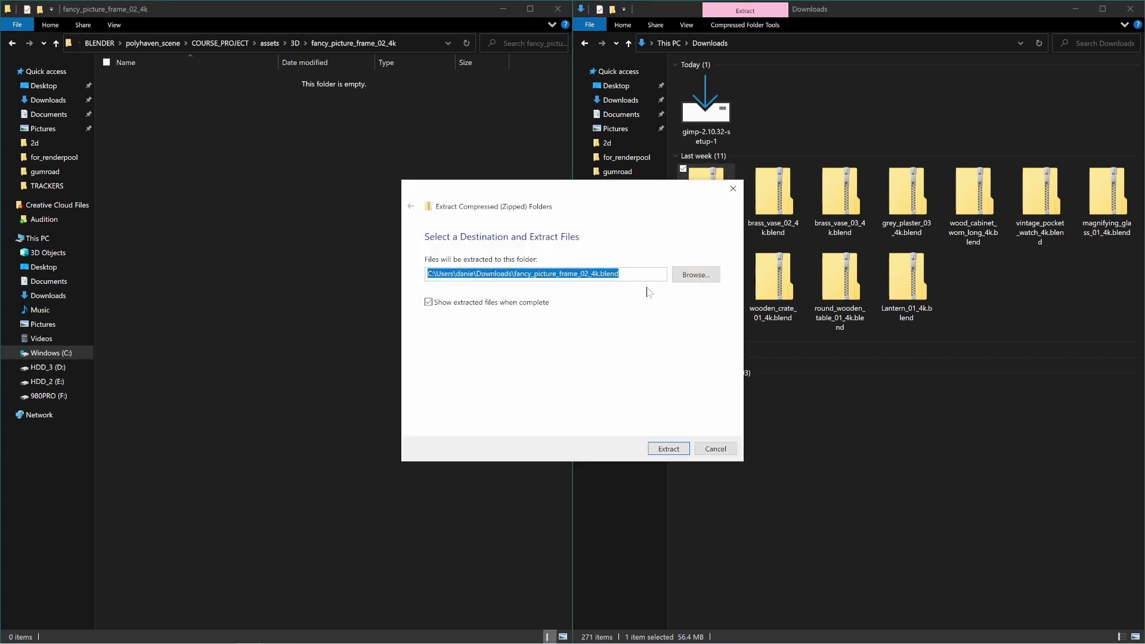
key("ctrl+v")
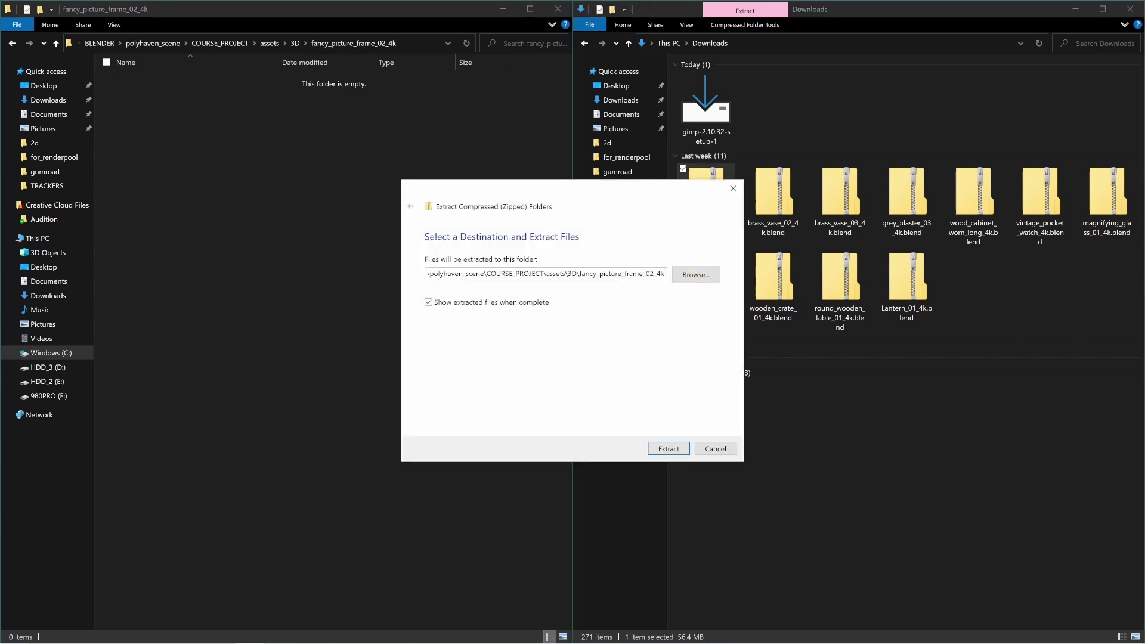
left_click(429, 302)
left_click(665, 450)
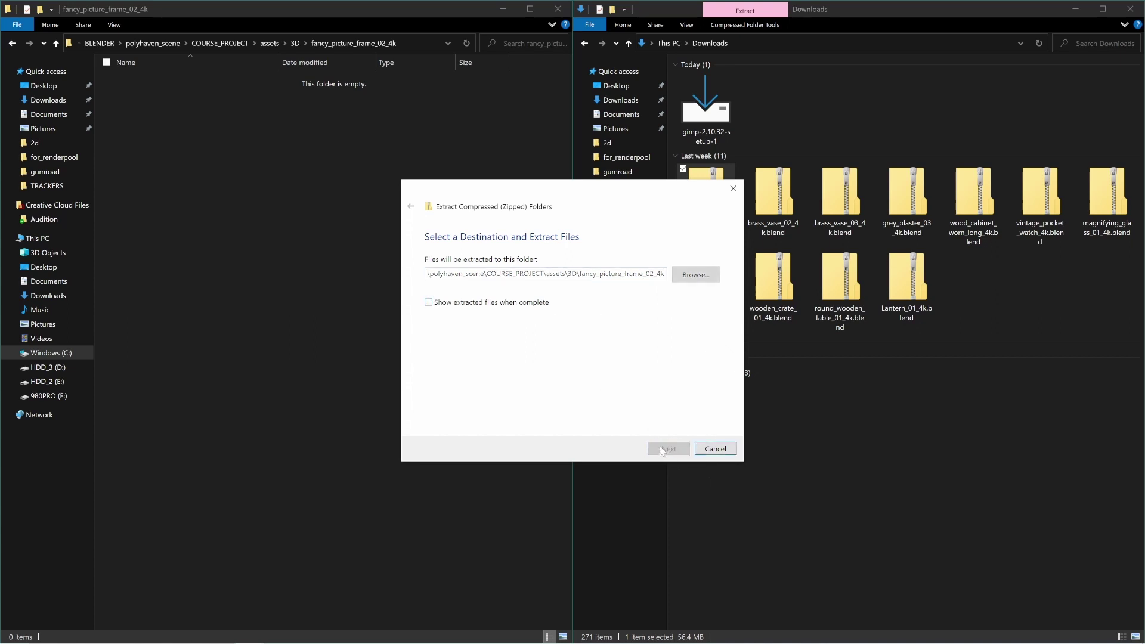
double_click(145, 82)
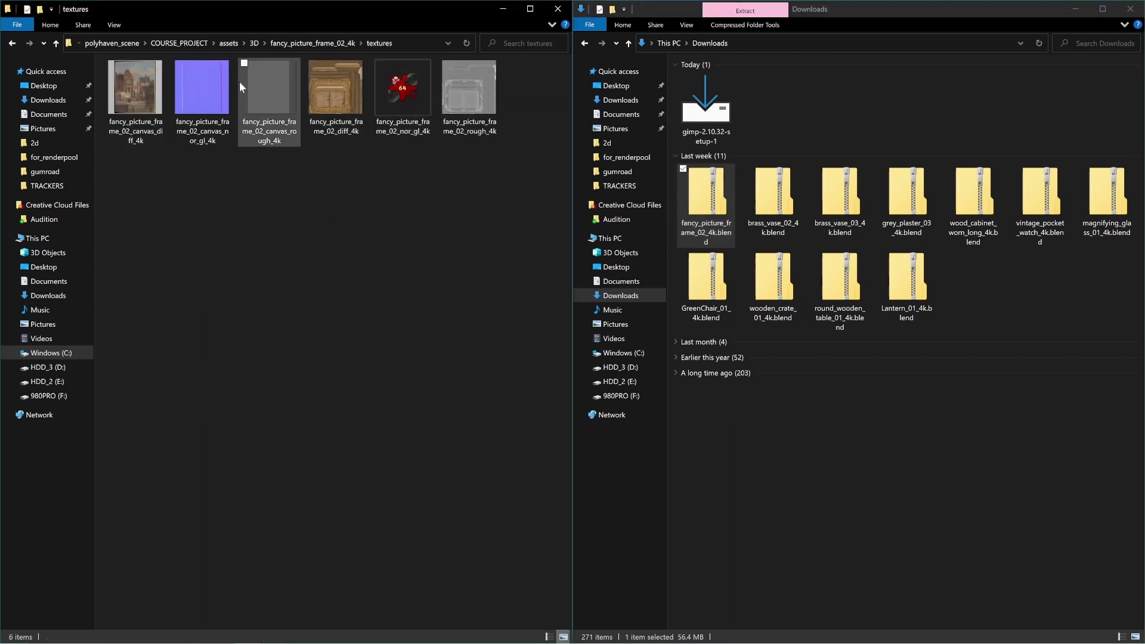
left_click(331, 43)
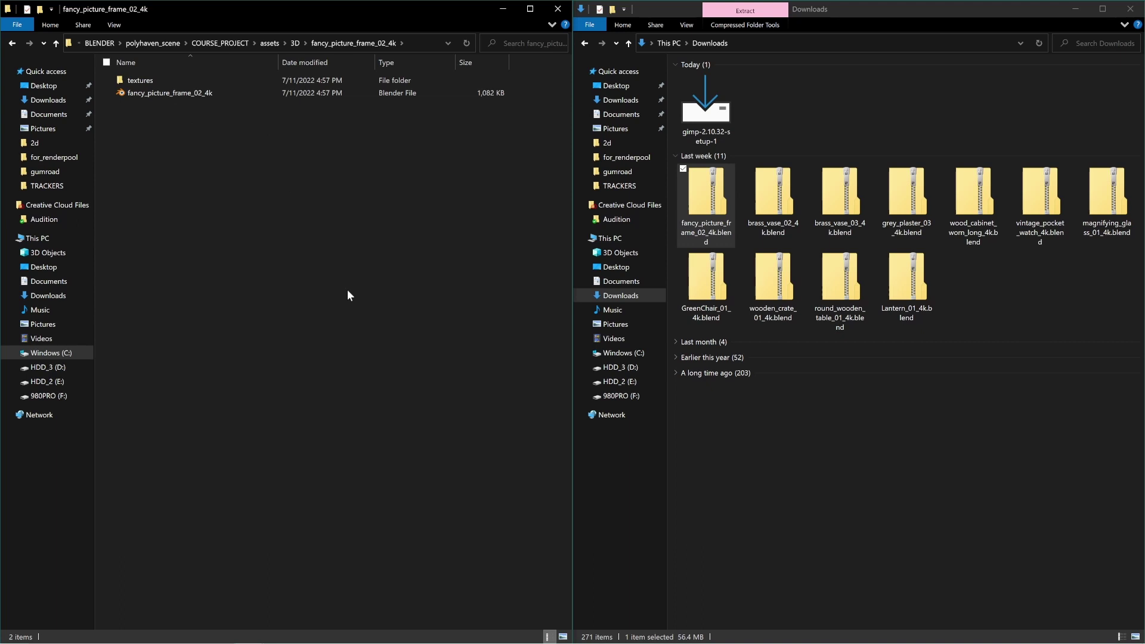
left_click(295, 44)
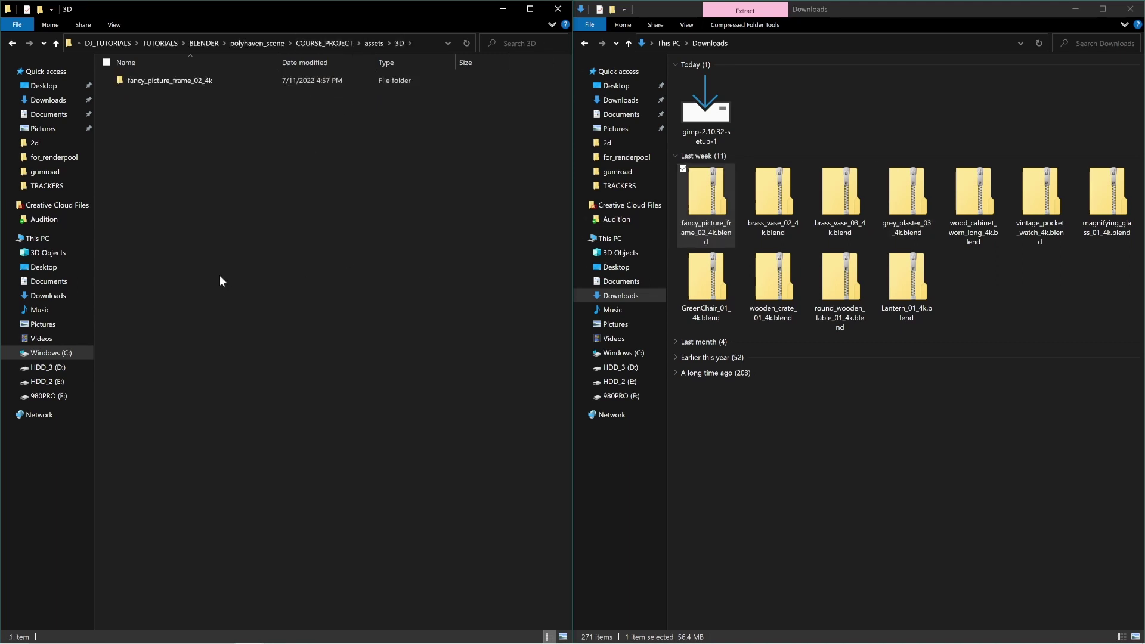
left_click(832, 11)
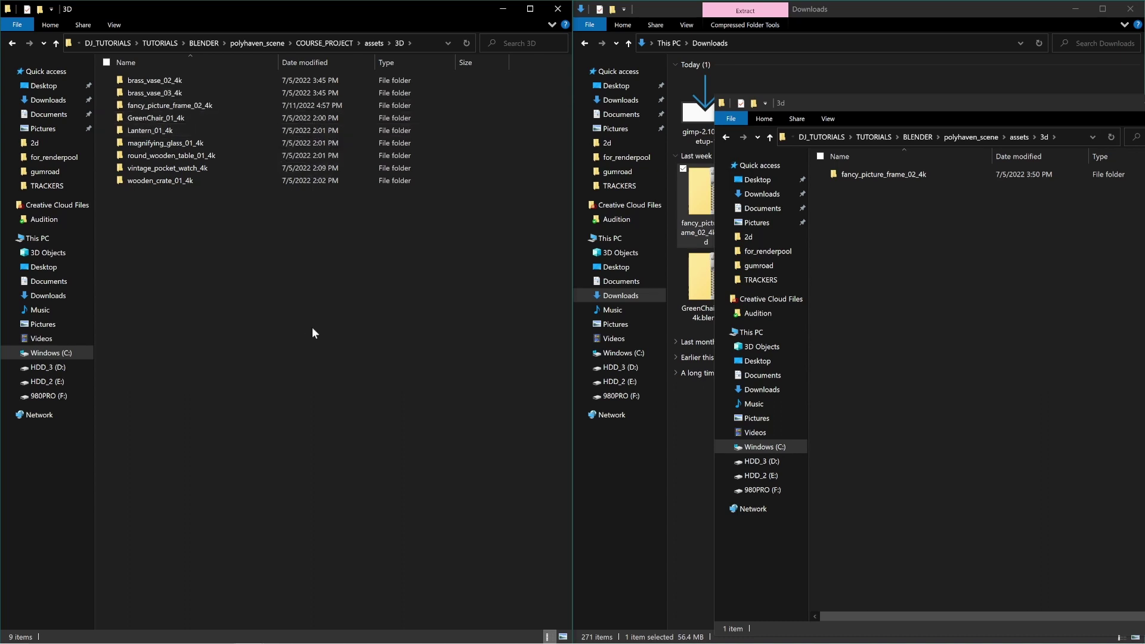
Open the empty 2D folder, bring in the four image files, and widen the Name column
key("alt+Up")
double_click(163, 80)
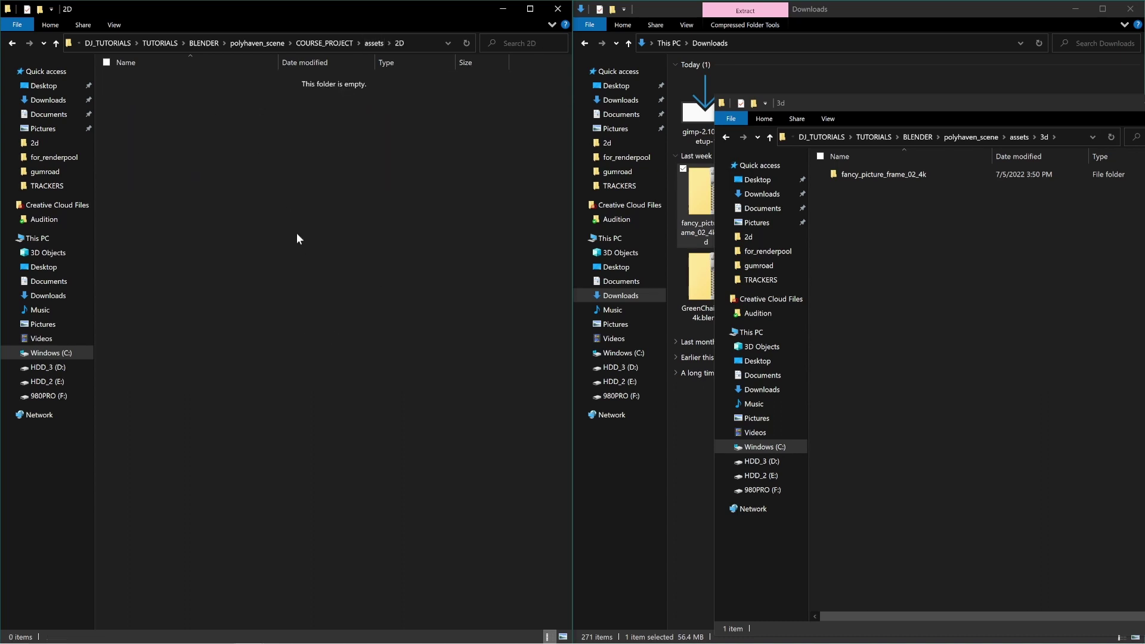
left_click(983, 290)
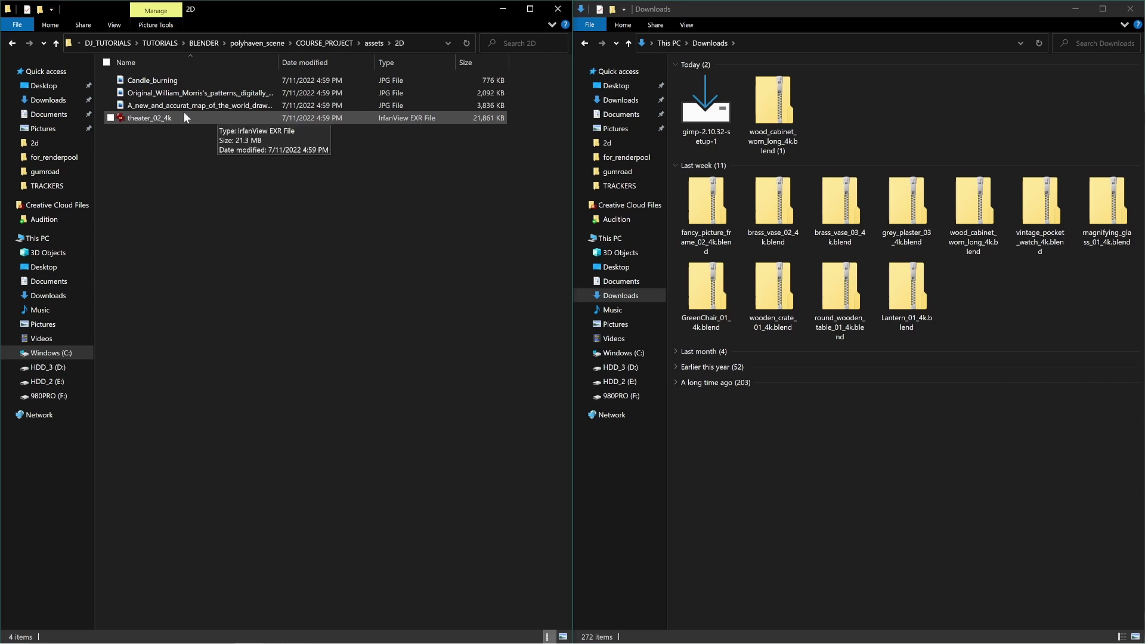
left_click_drag(279, 61, 450, 62)
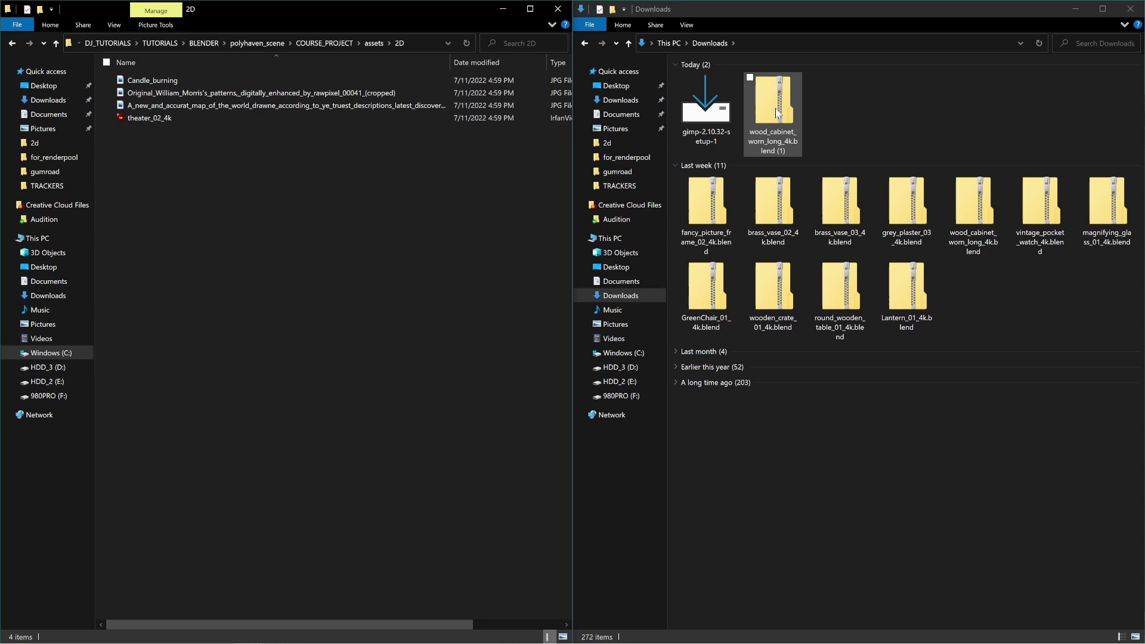
Create a new folder inside 2D
right_click(201, 204)
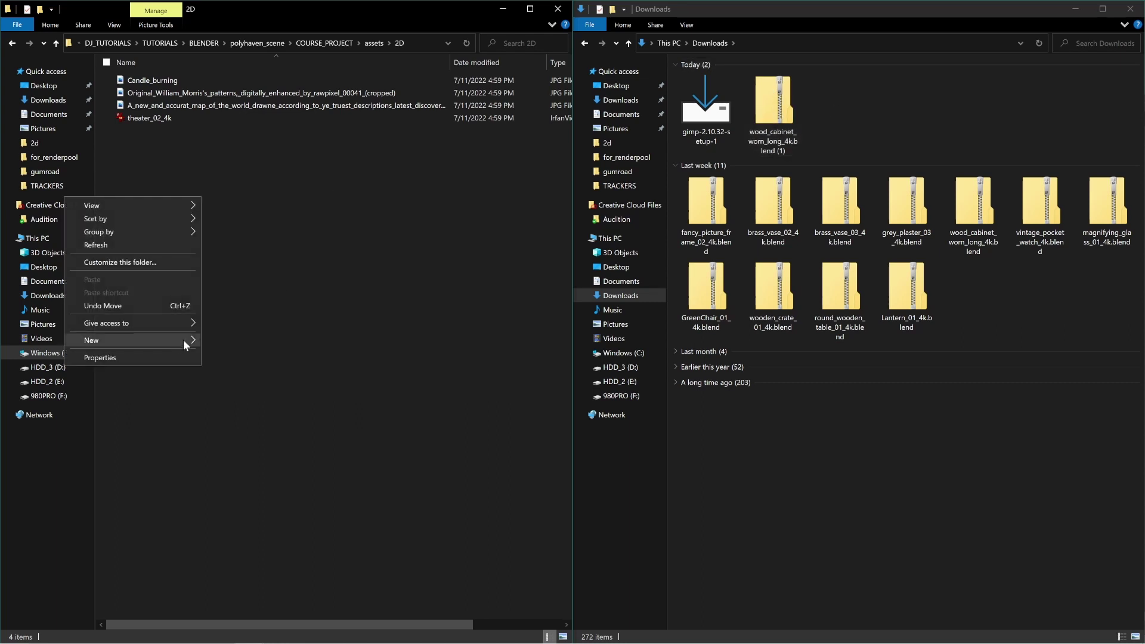
mouse_move(184, 339)
left_click(221, 340)
Rename the new folder to wood_cabinet_worn_long_4k from the zip's name and copy its path
left_click(774, 118)
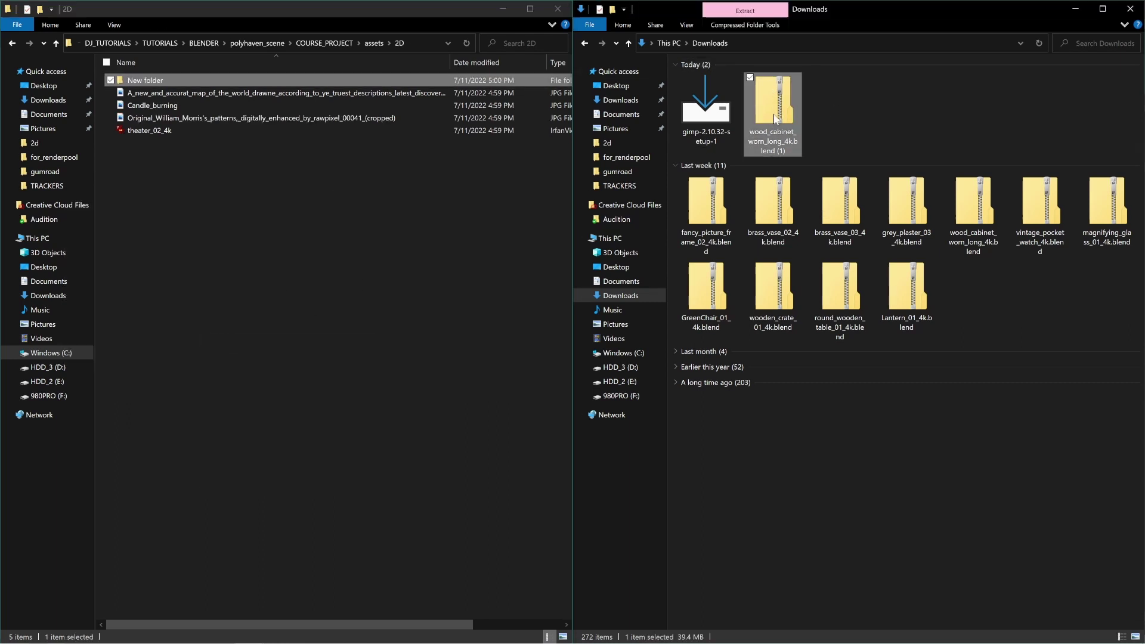
left_click(797, 149)
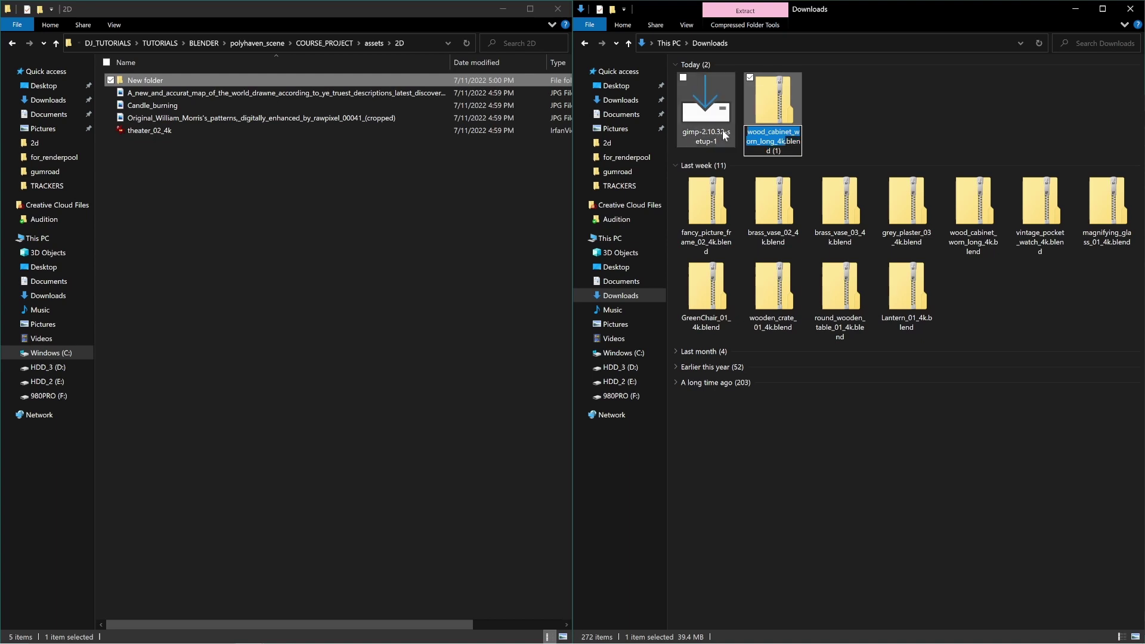
left_click(220, 288)
key("F2")
type("wood_cabinet_worn_long_4k")
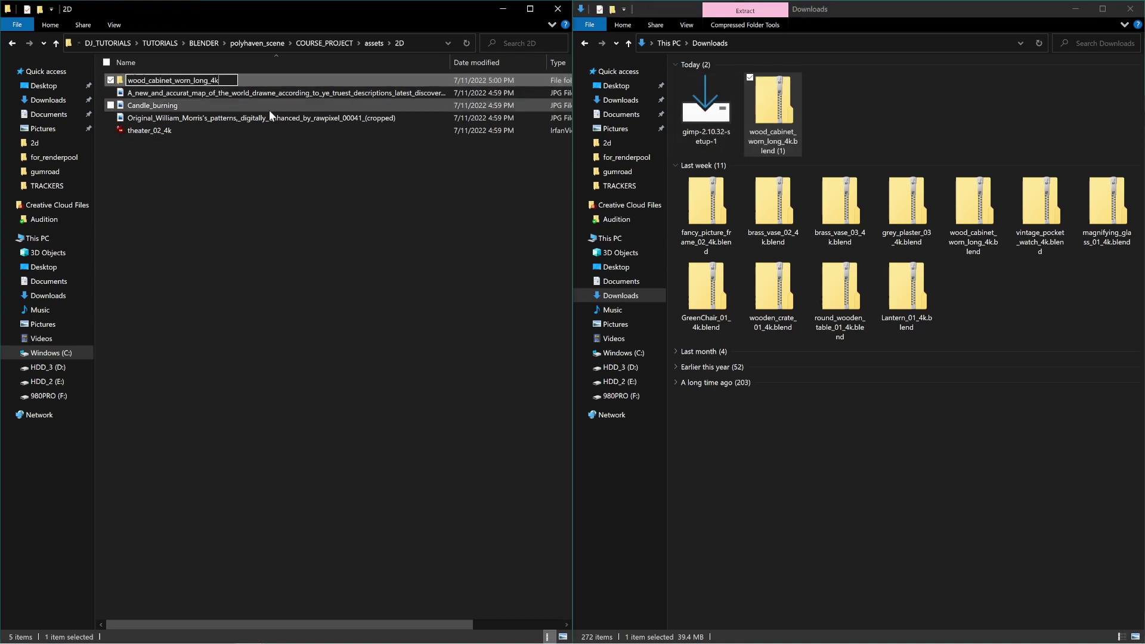
key("Return")
double_click(220, 79)
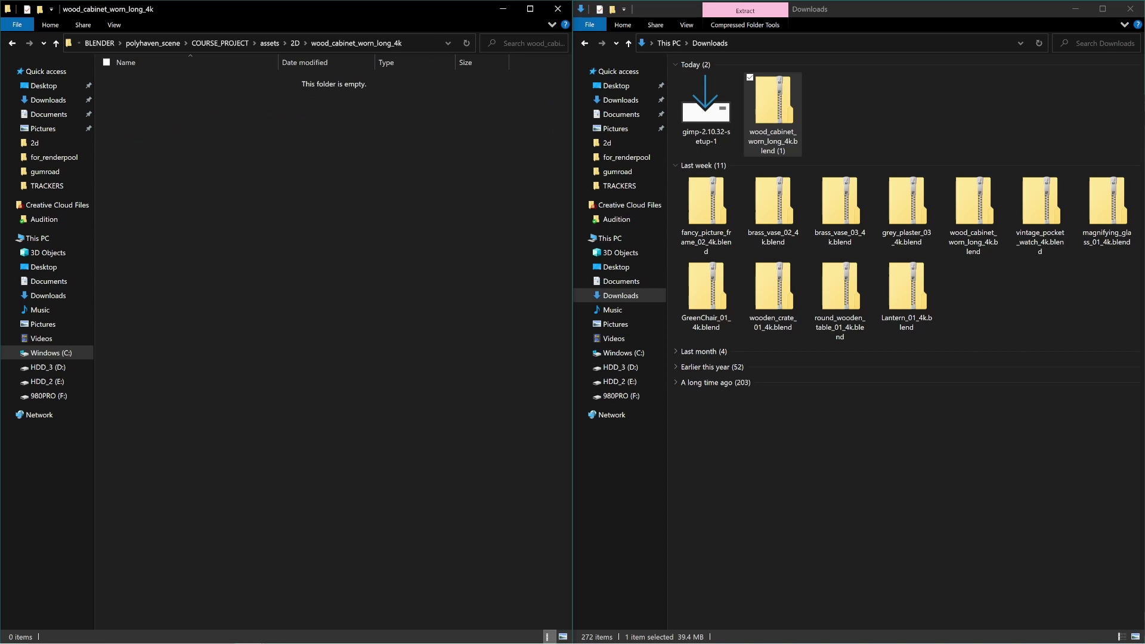
left_click(402, 44)
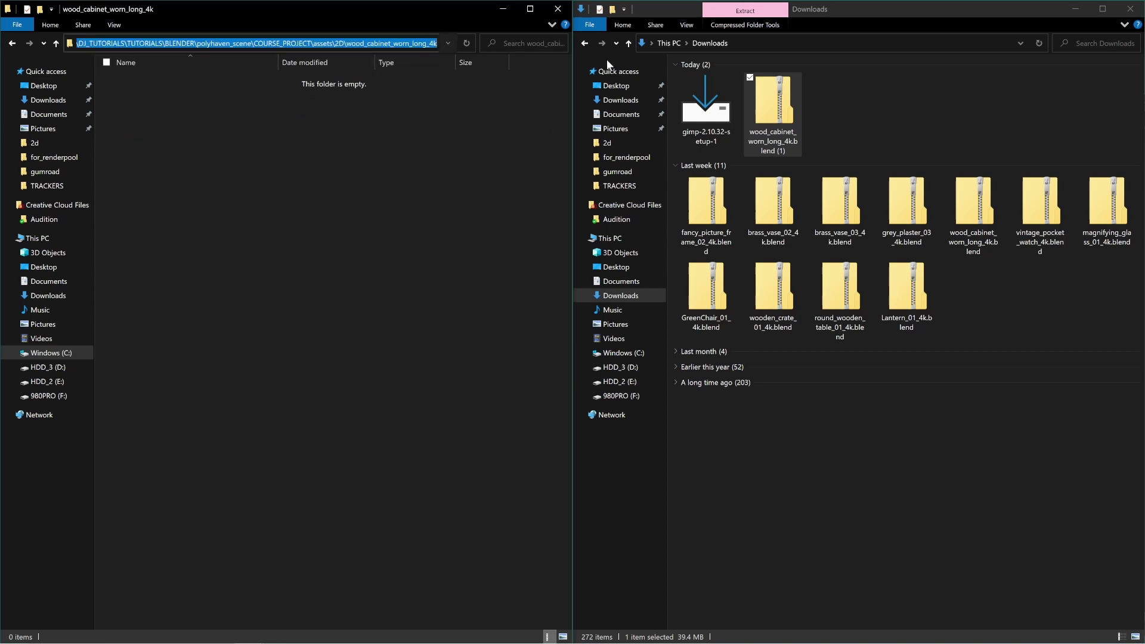
Extract the cabinet zip into that folder, check its textures folder, and return to 2D
right_click(769, 101)
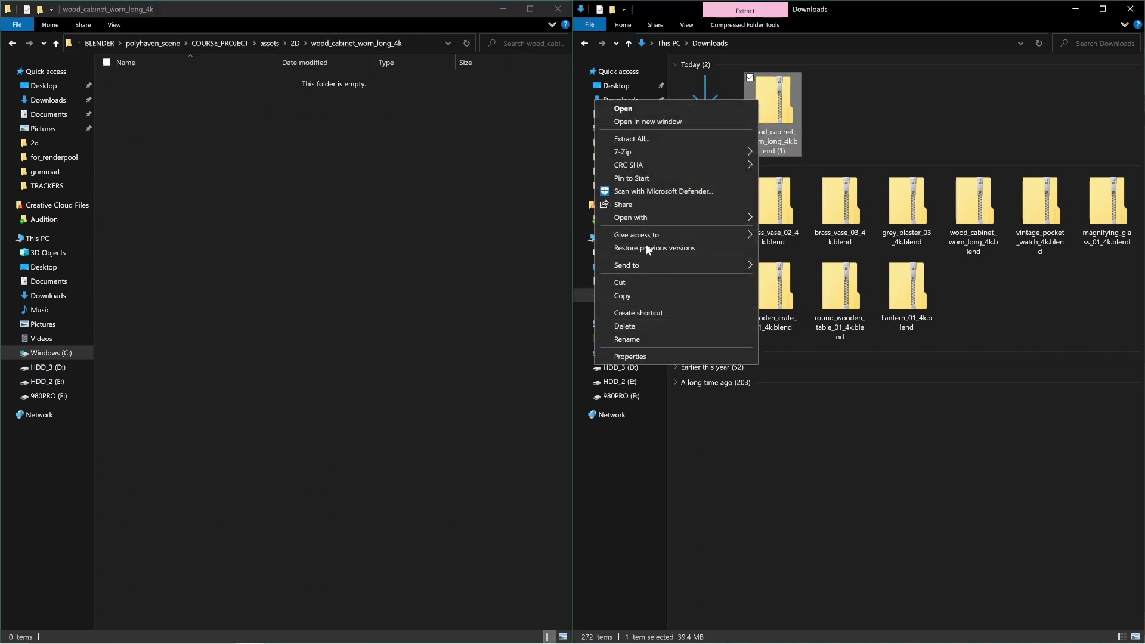
left_click(642, 138)
key("ctrl+v")
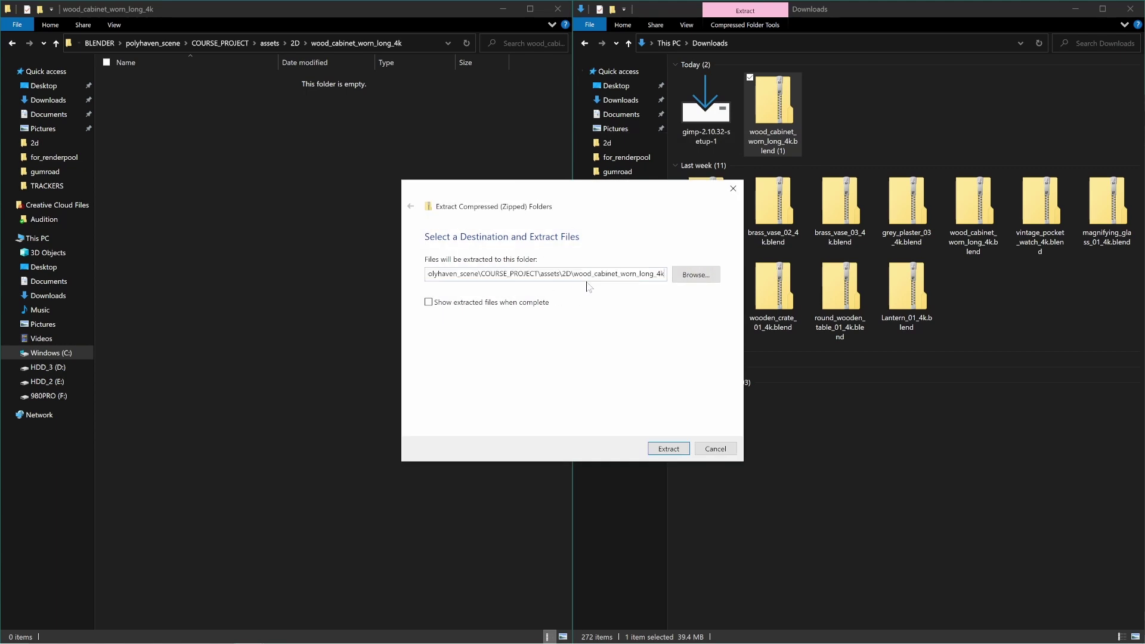
left_click(667, 451)
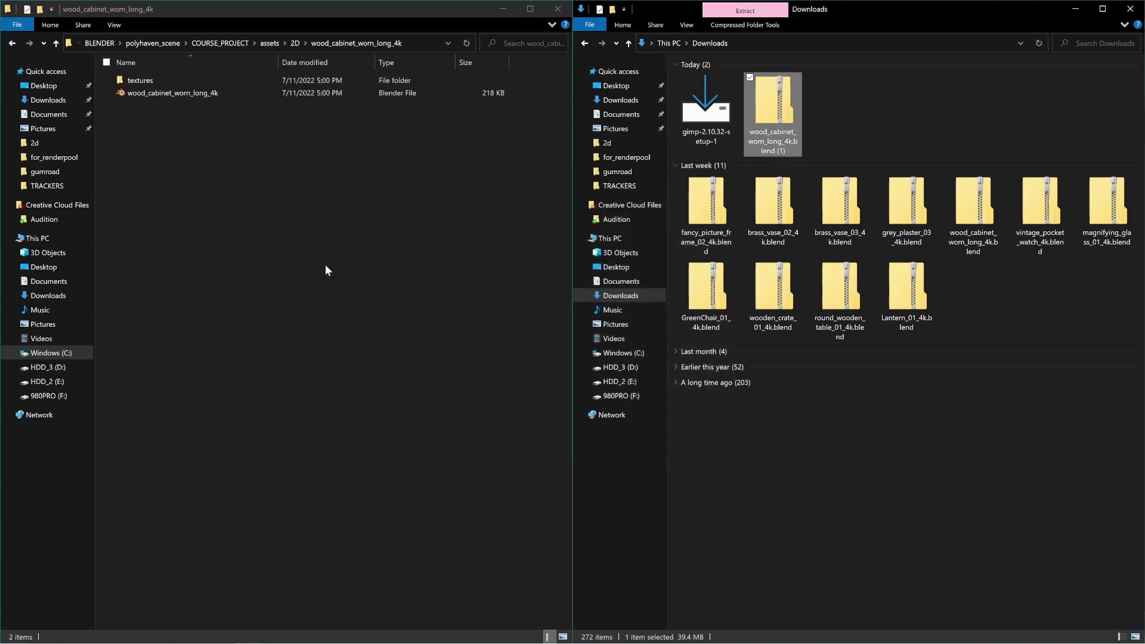
double_click(143, 81)
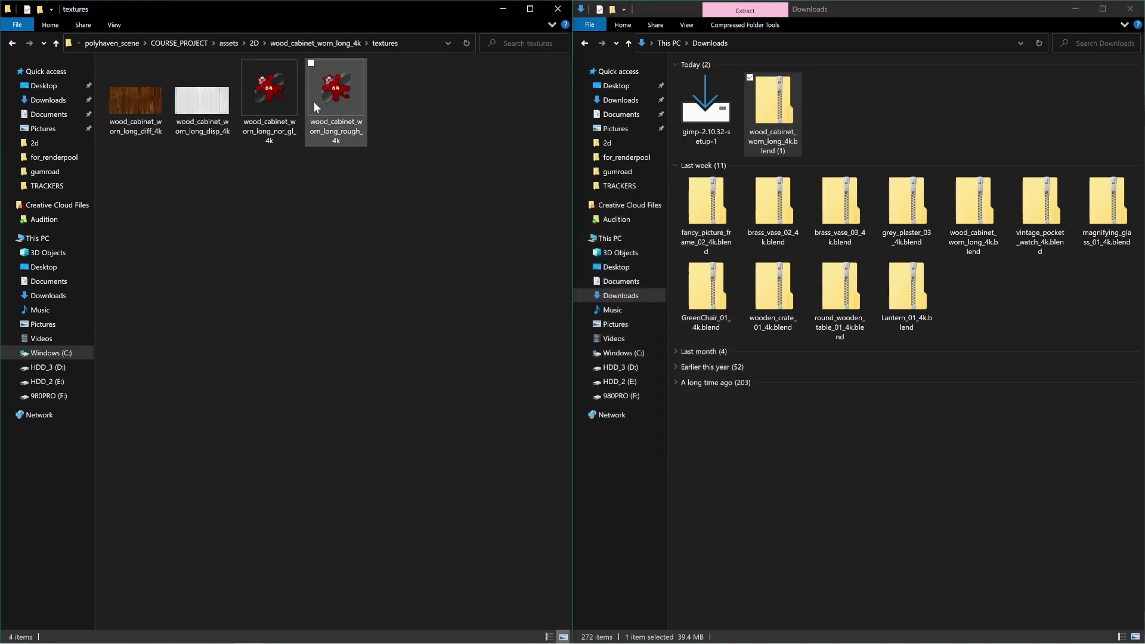
left_click(315, 43)
left_click(289, 44)
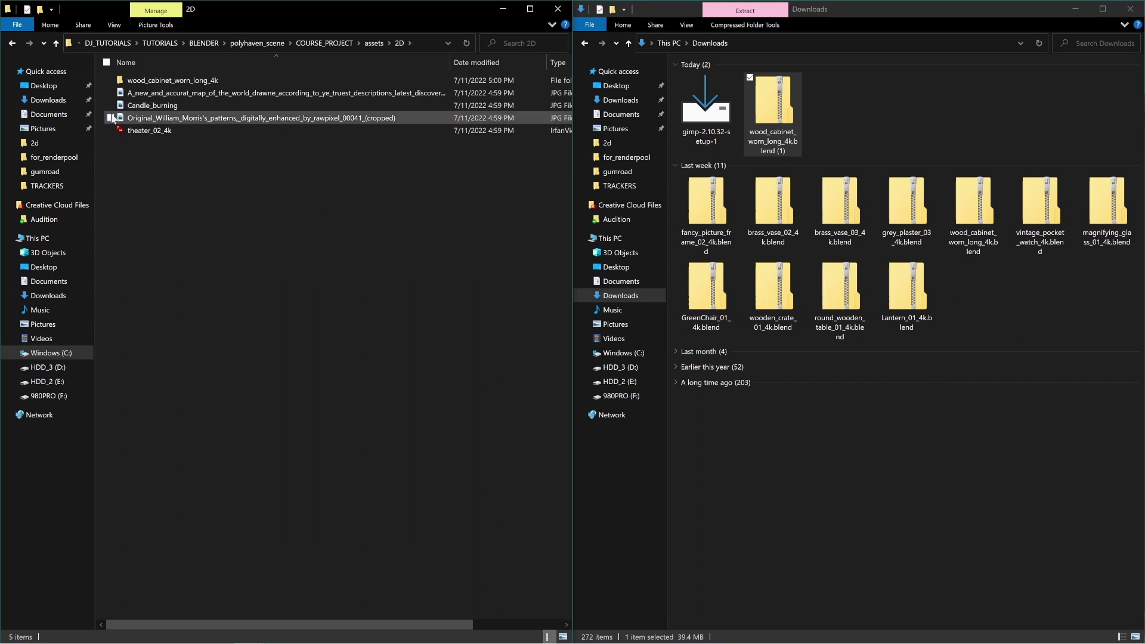
Create a flame folder in 2D and move the Candle_burning photo into it
mouse_move(168, 119)
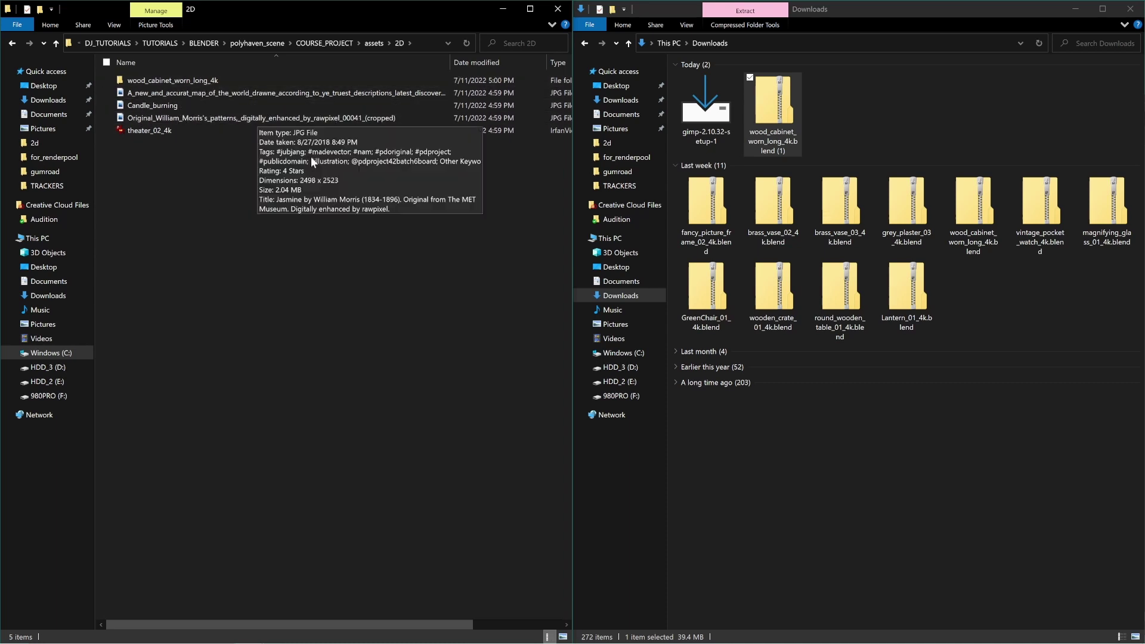
right_click(154, 236)
mouse_move(113, 365)
left_click(196, 365)
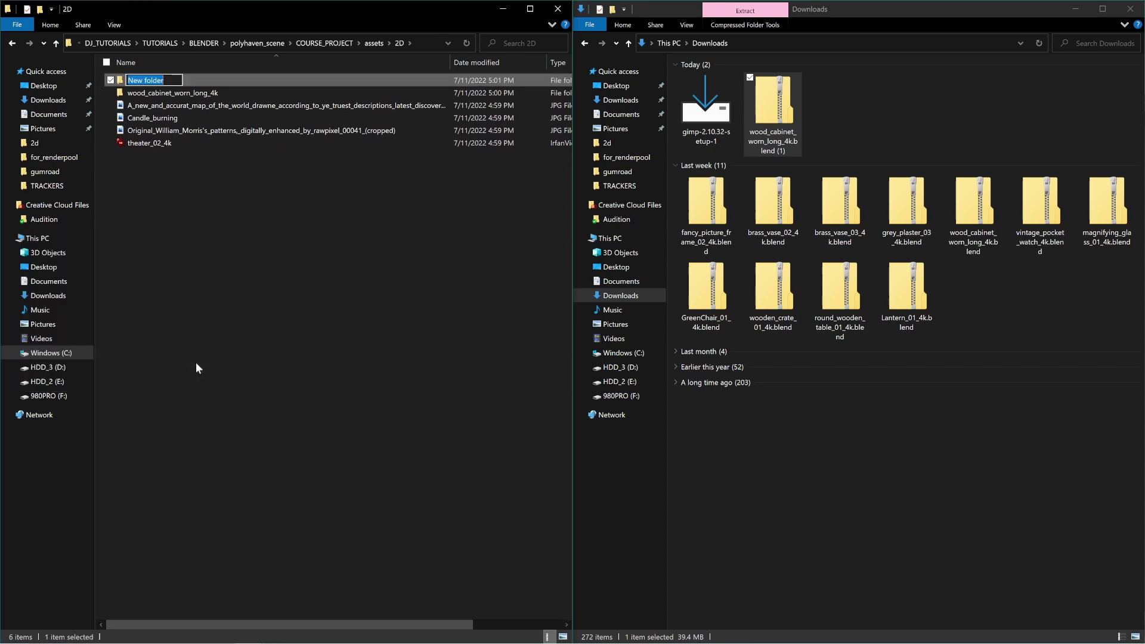
type("flame")
key("Return")
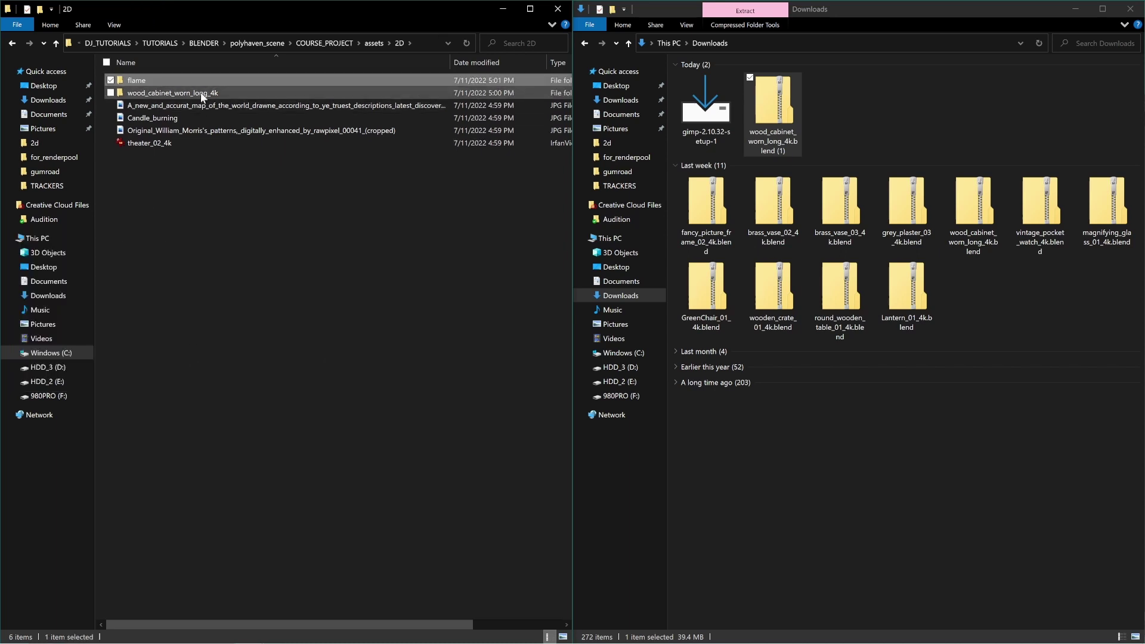
left_click_drag(155, 121, 152, 79)
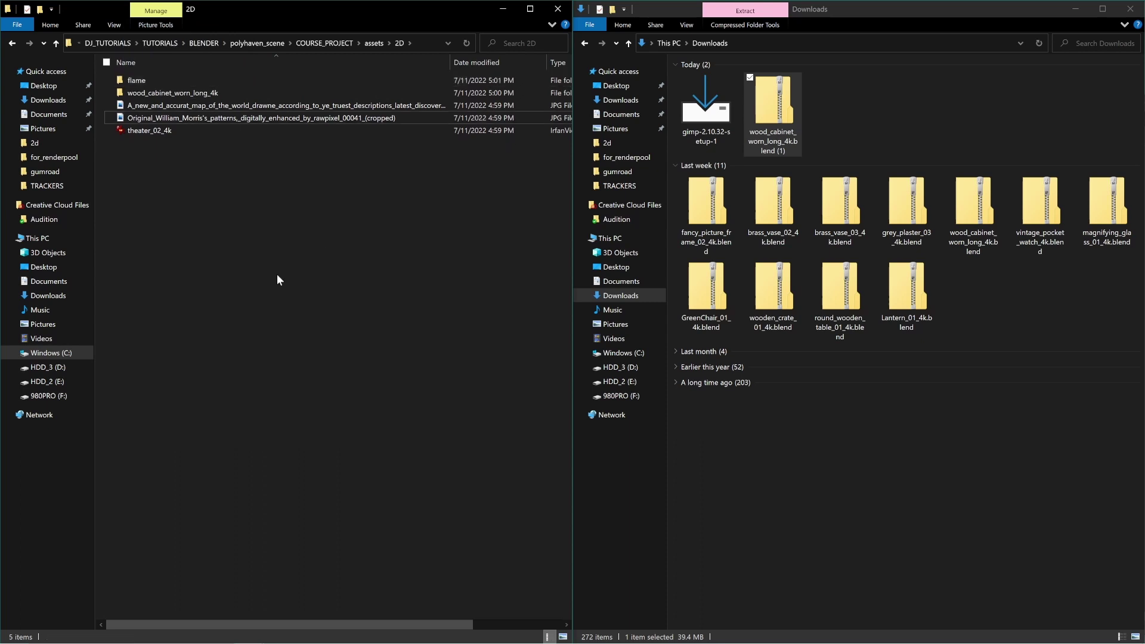
Create a wallpaper folder and move the William Morris pattern image into it
right_click(292, 266)
mouse_move(174, 368)
left_click(244, 368)
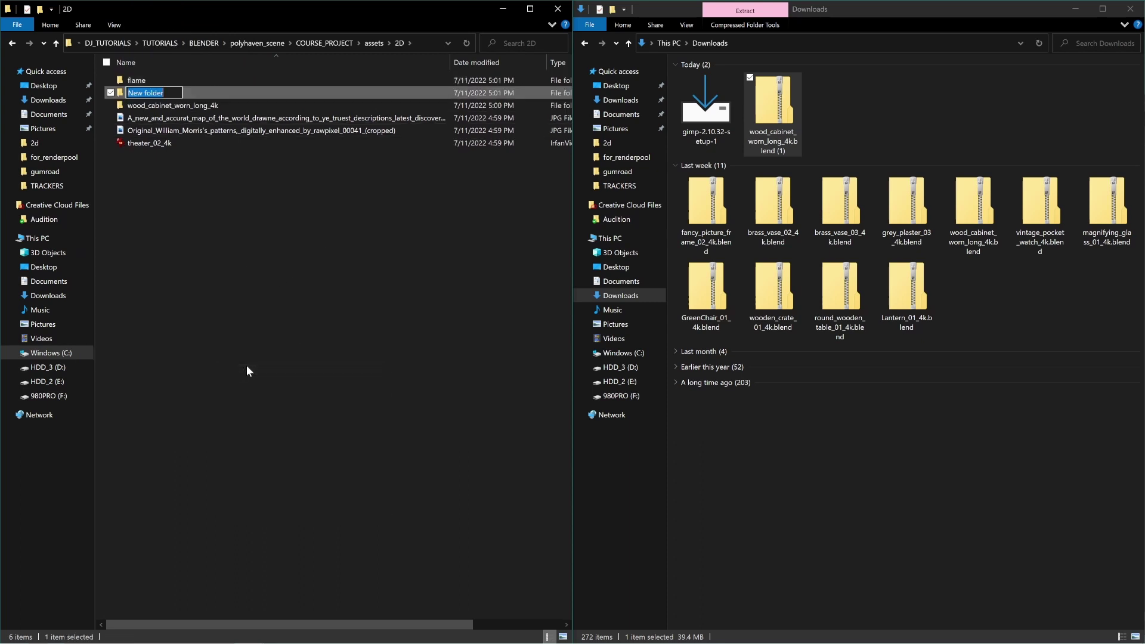
type("wallpaper")
key("Return")
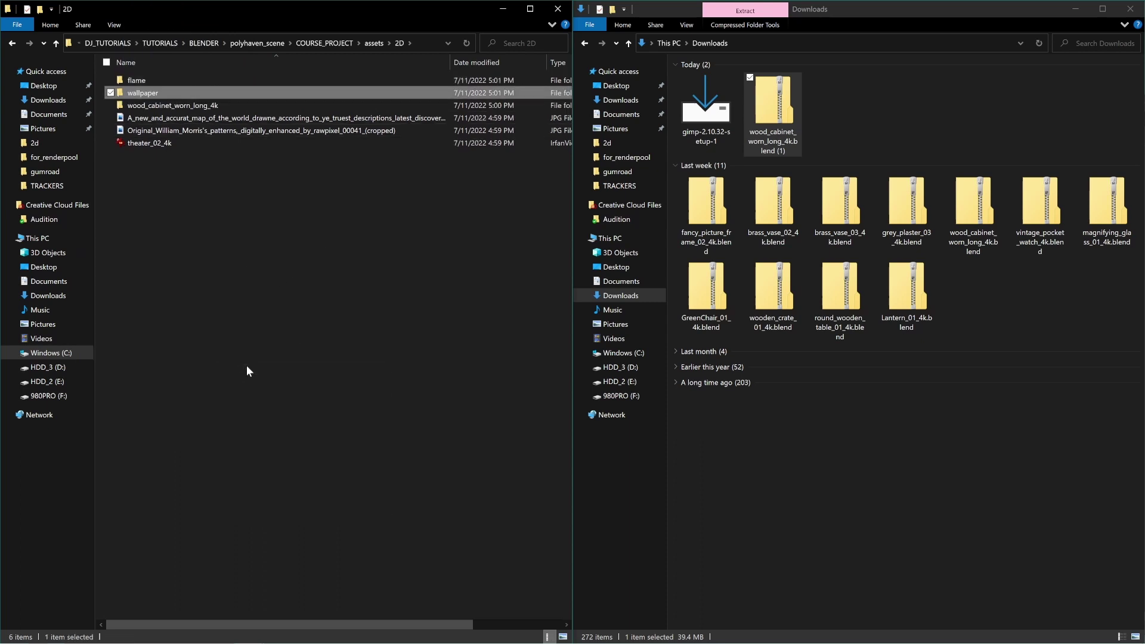
left_click(136, 129)
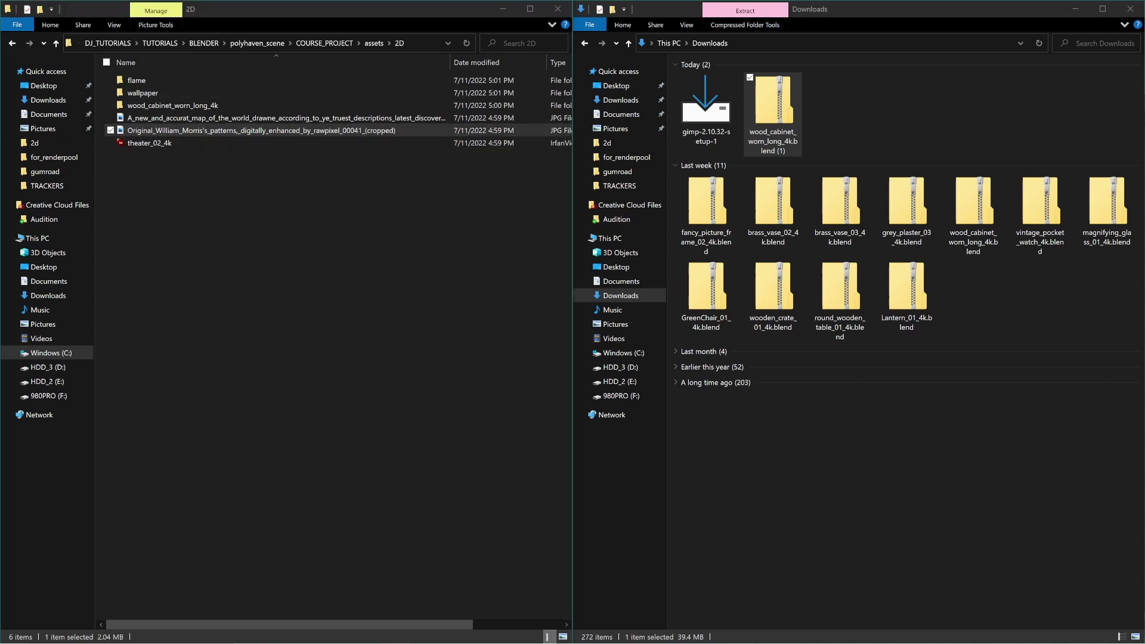
key("Return")
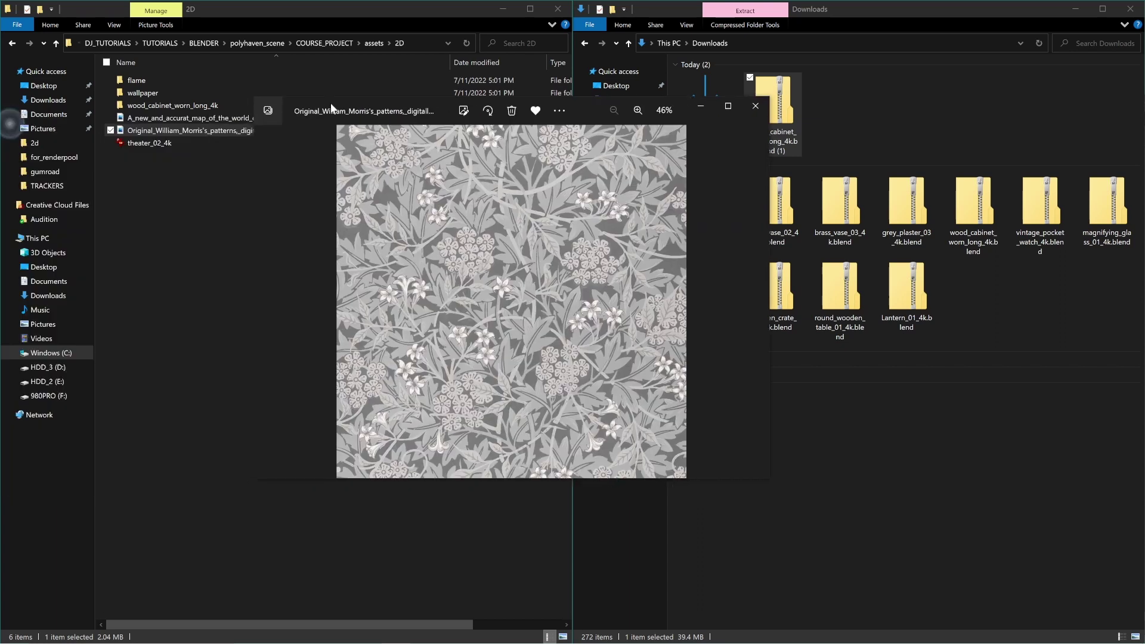
left_click(758, 107)
left_click_drag(163, 133, 206, 95)
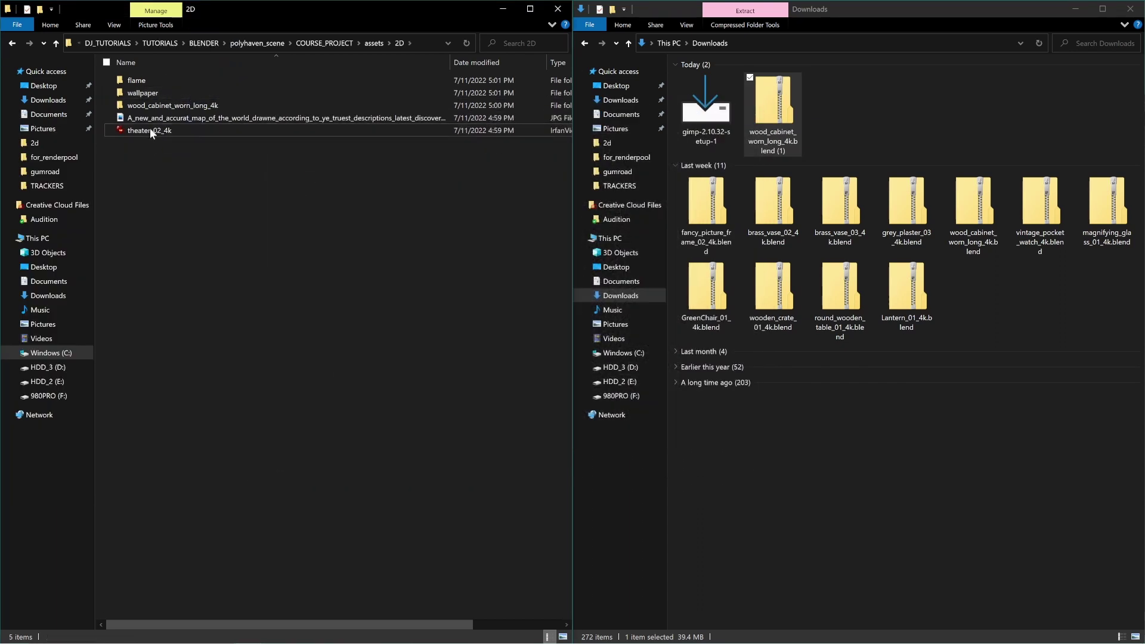
Create a map folder in 2D and move the world-map JPG into it
right_click(218, 194)
mouse_move(191, 337)
left_click(266, 340)
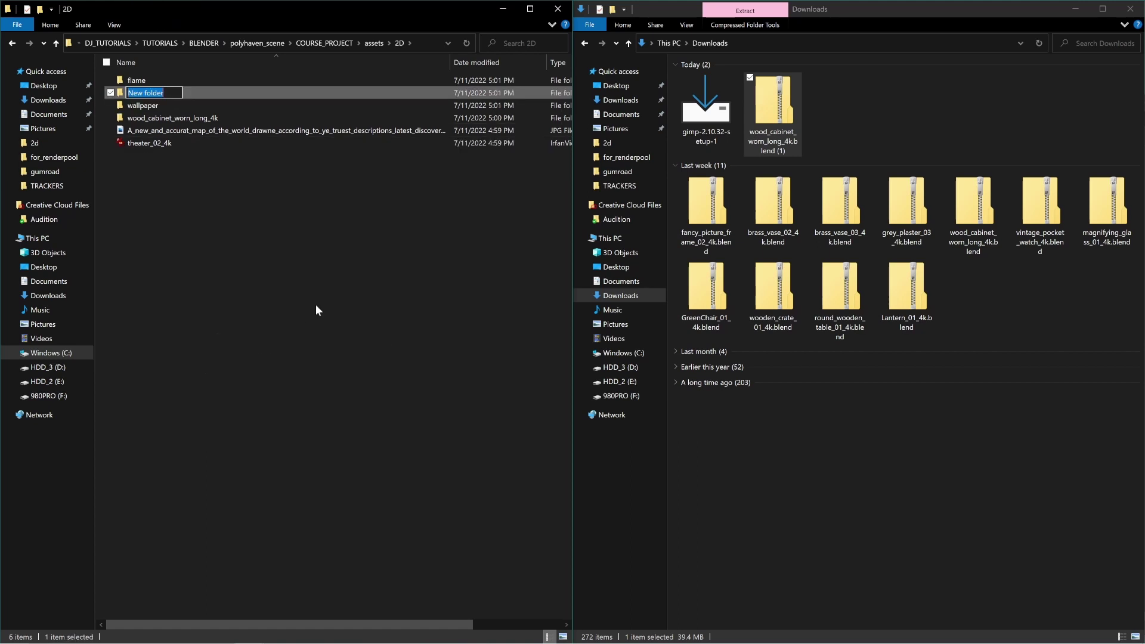
type("map")
key("Return")
left_click_drag(173, 131, 138, 95)
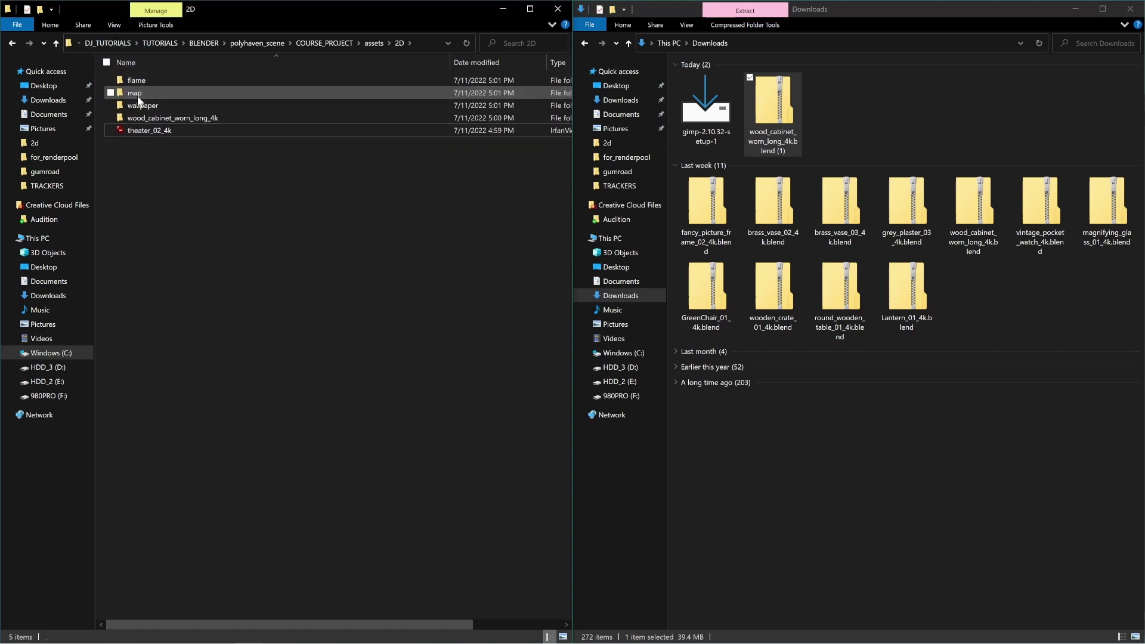
Duplicate the world-map image inside map, rename the copy 1800s_map, and return to 2D
double_click(137, 93)
left_click(159, 147)
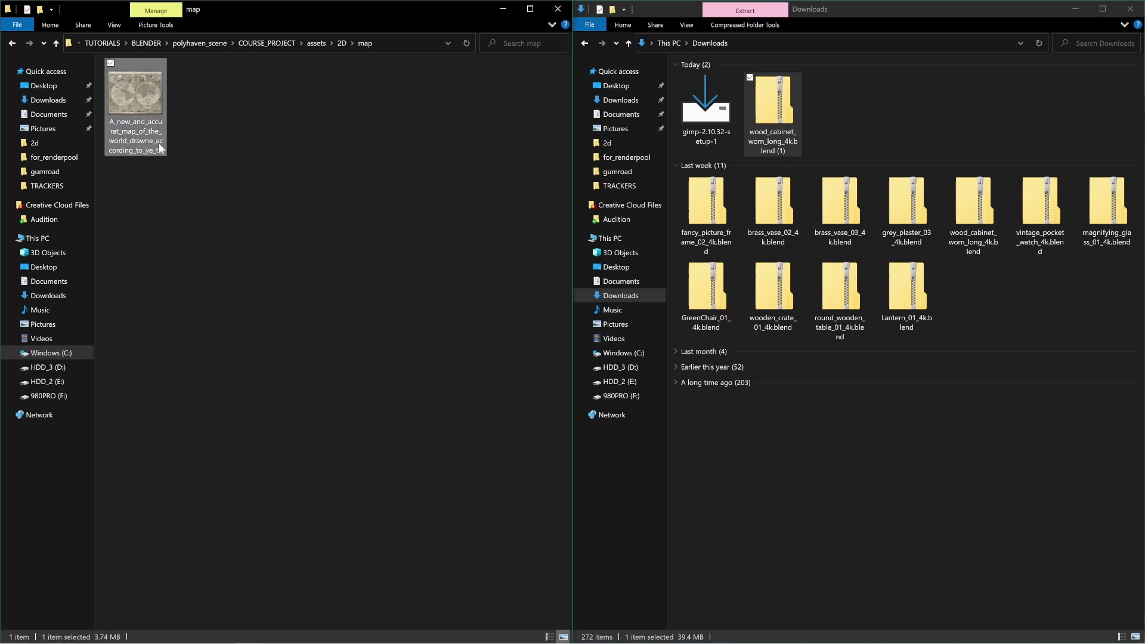
left_click(294, 216)
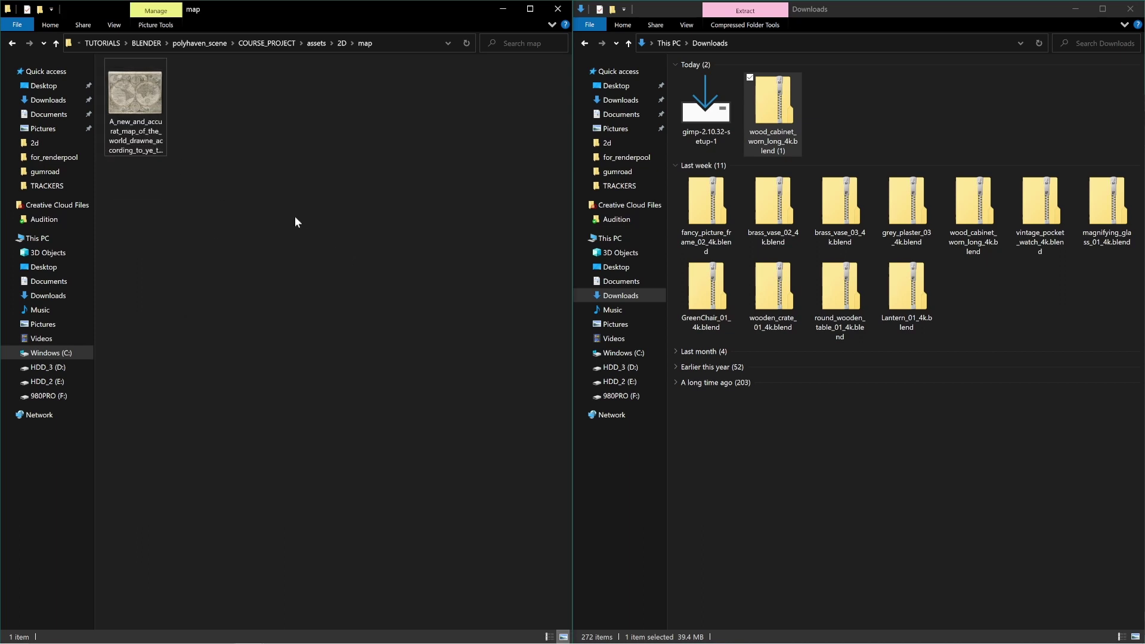
right_click(139, 87)
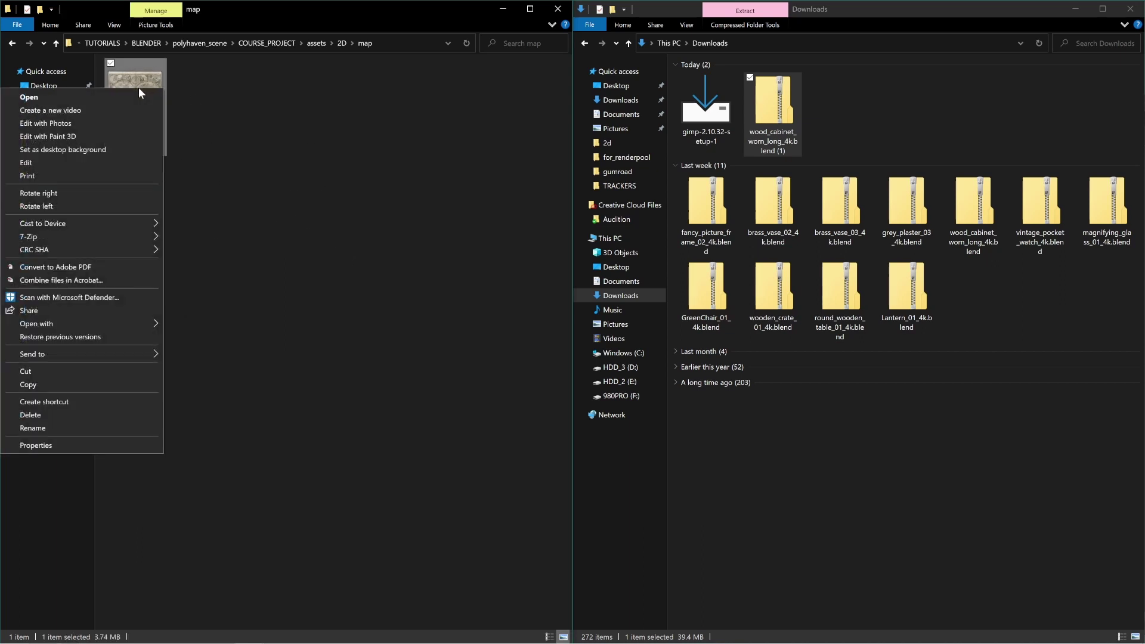
key("ctrl+c")
key("ctrl+v")
key("F2")
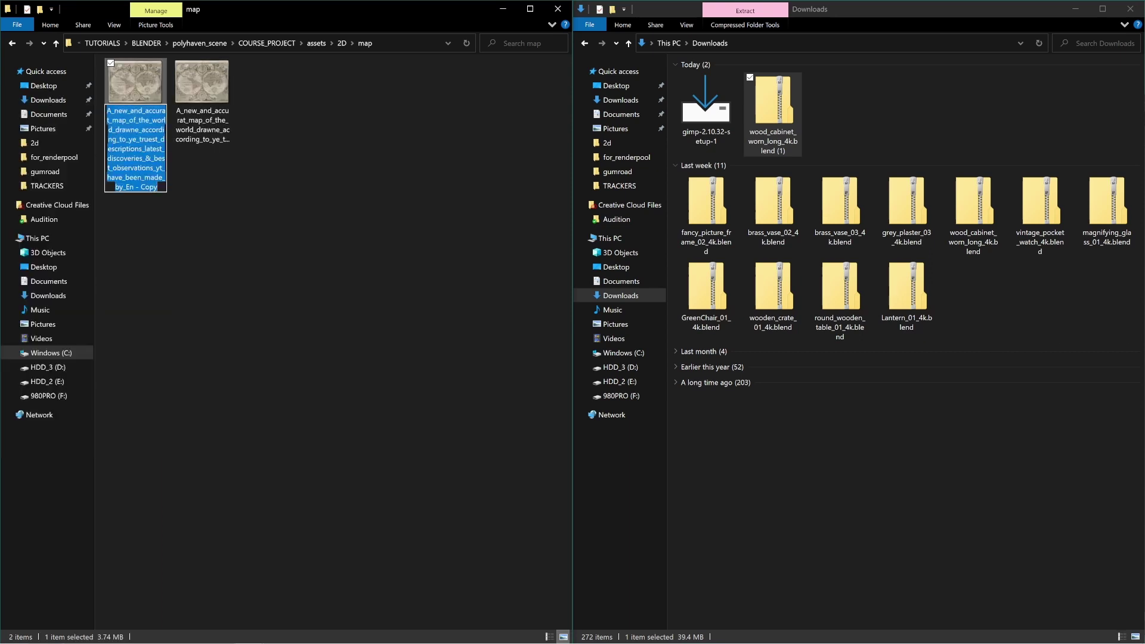
type("1800s_map")
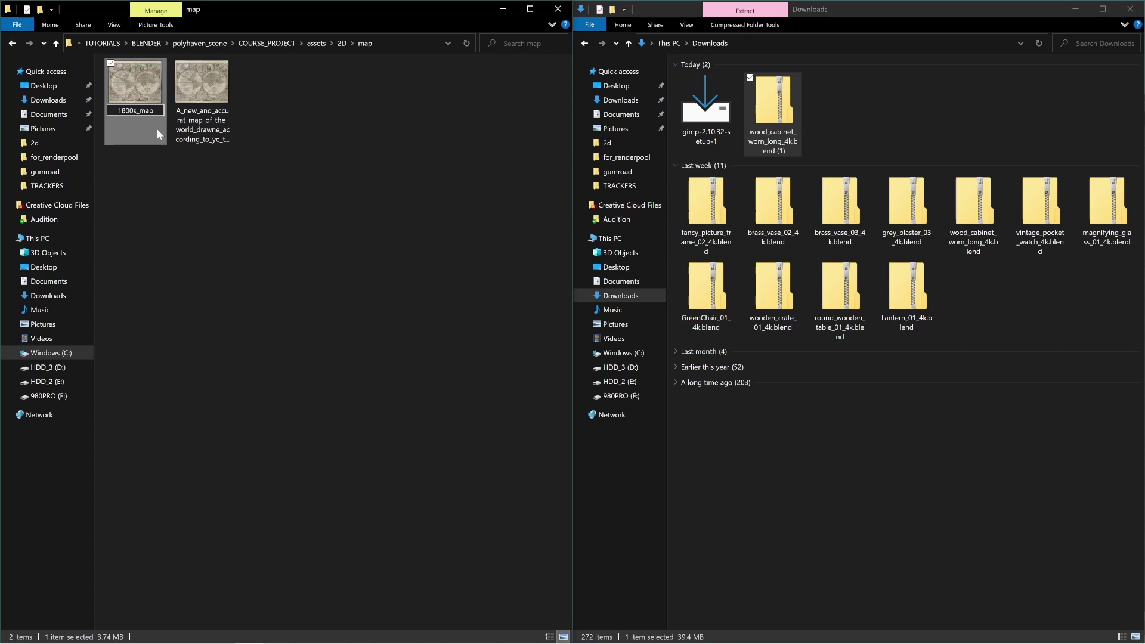
key("Return")
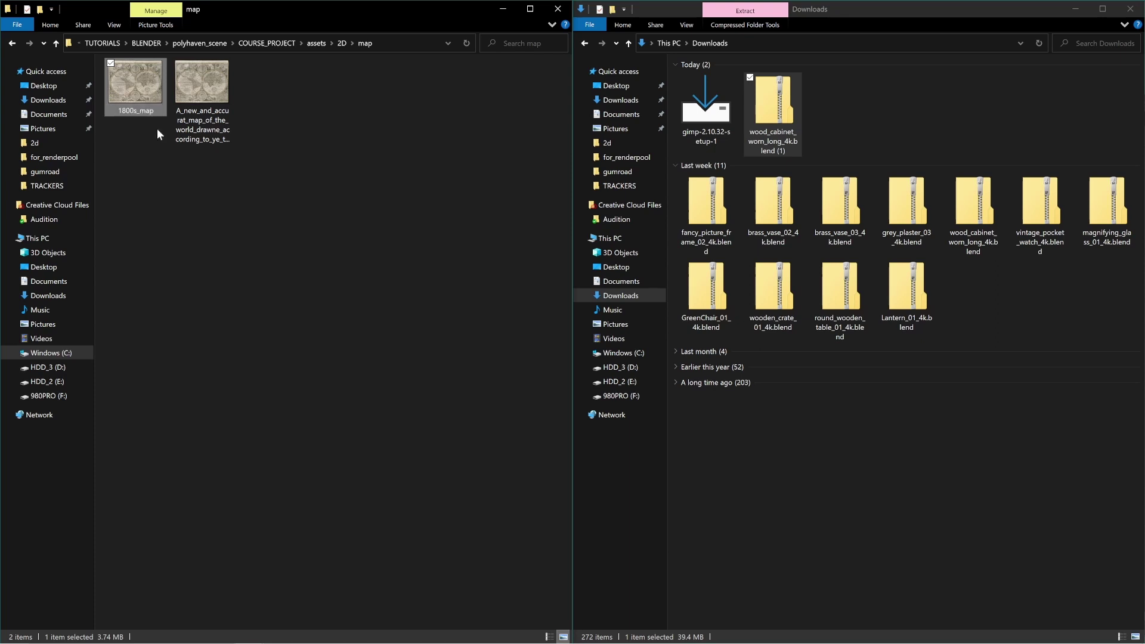
left_click(342, 43)
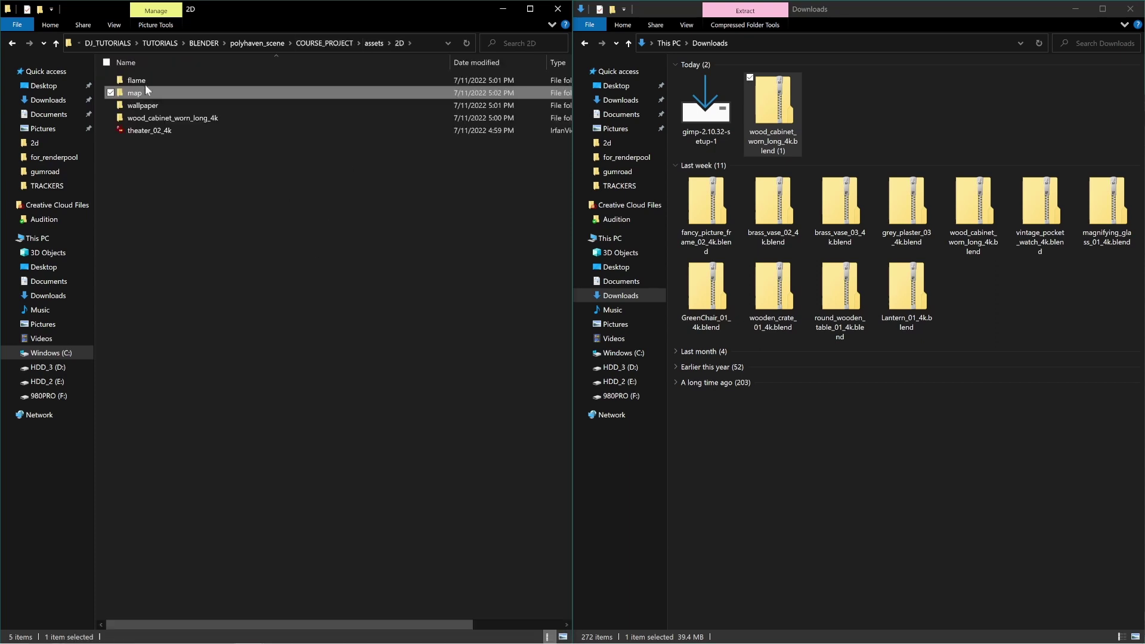
Paste a copy of the William Morris pattern in wallpaper, rename it wallpaper_original, and return to 2D
double_click(149, 105)
left_click(130, 86)
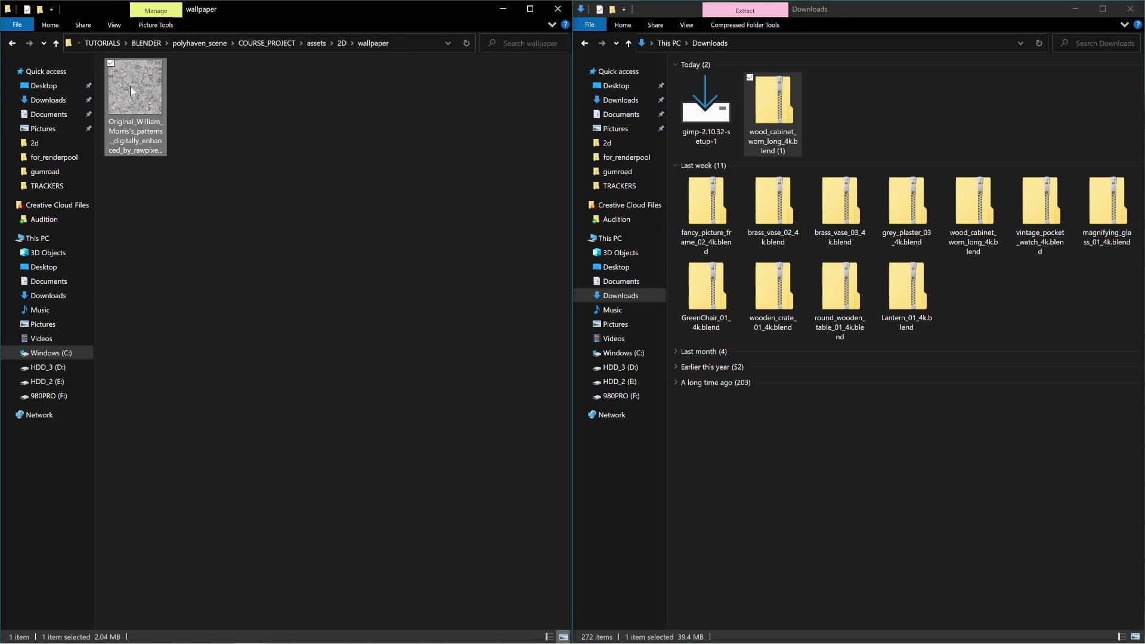
left_click(141, 137)
left_click(175, 147)
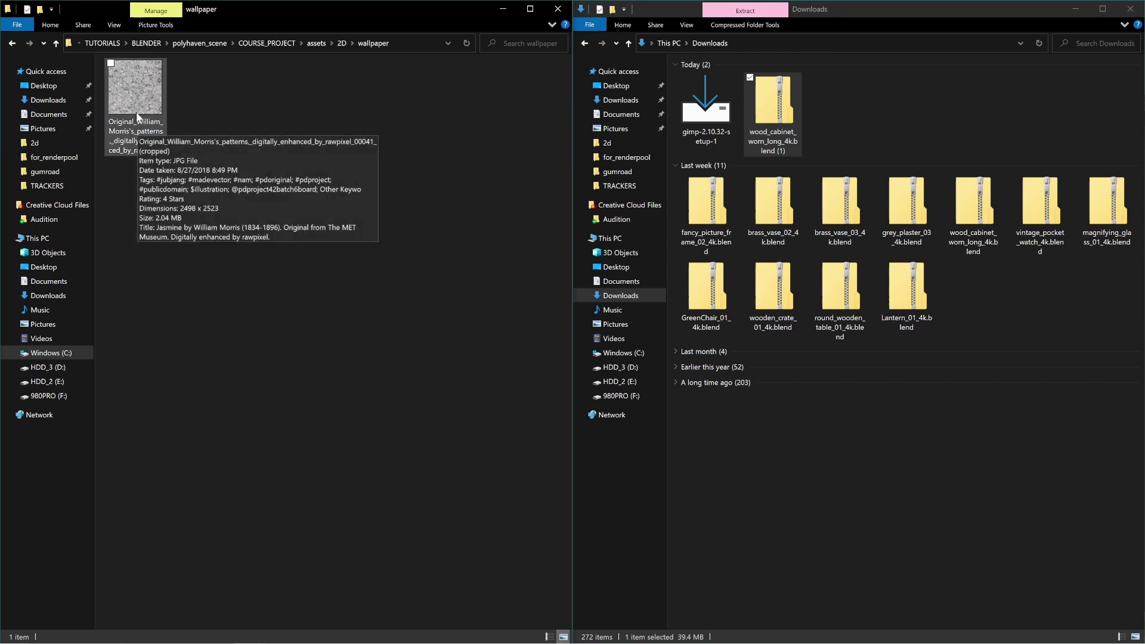
right_click(253, 96)
left_click(139, 88)
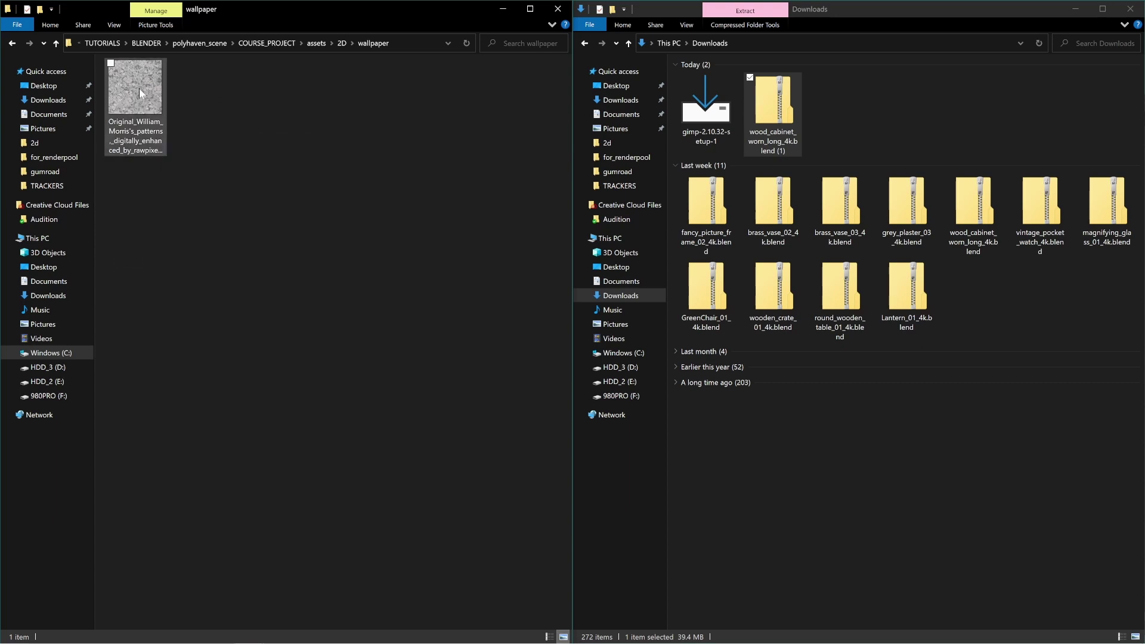
key("ctrl+v")
left_click(209, 130)
left_click(202, 134)
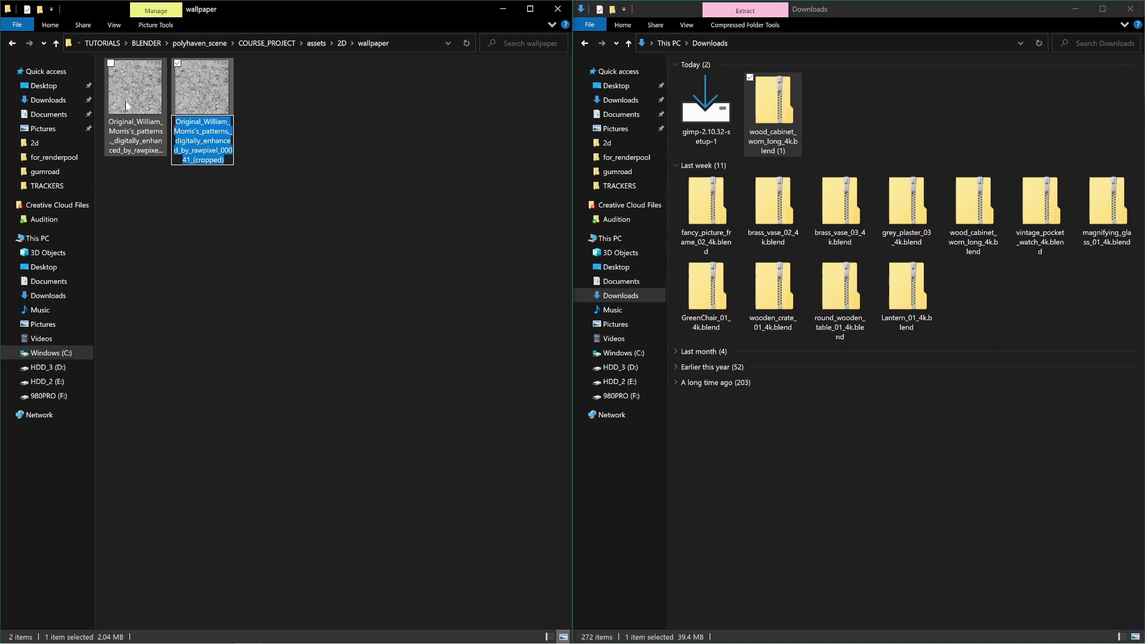
type("wall")
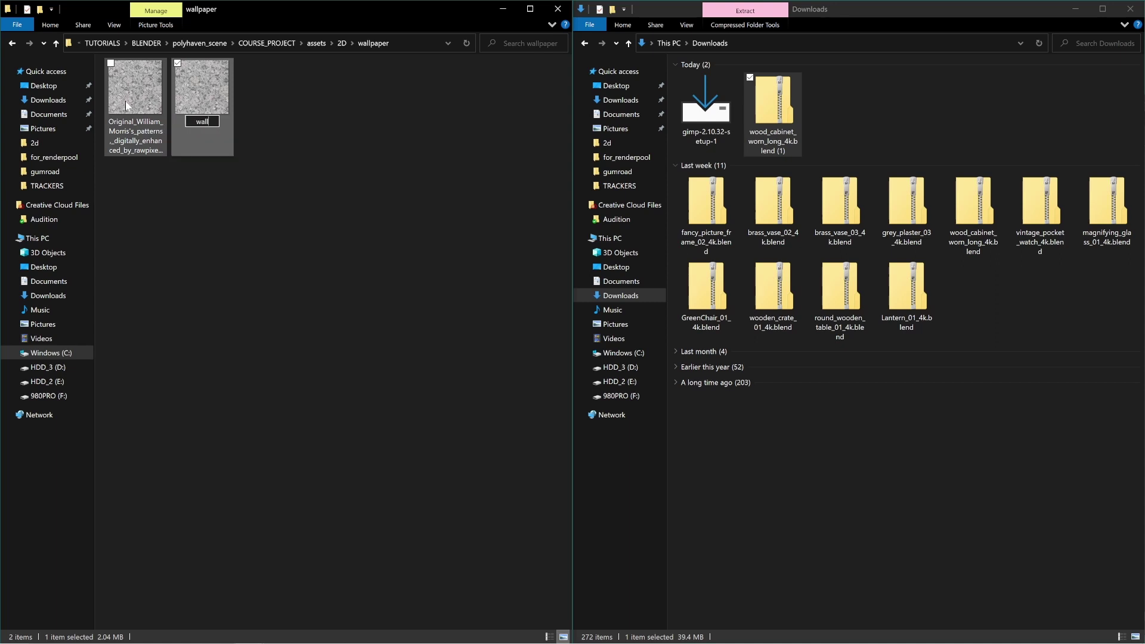
type("paper_original")
key("Return")
left_click(312, 277)
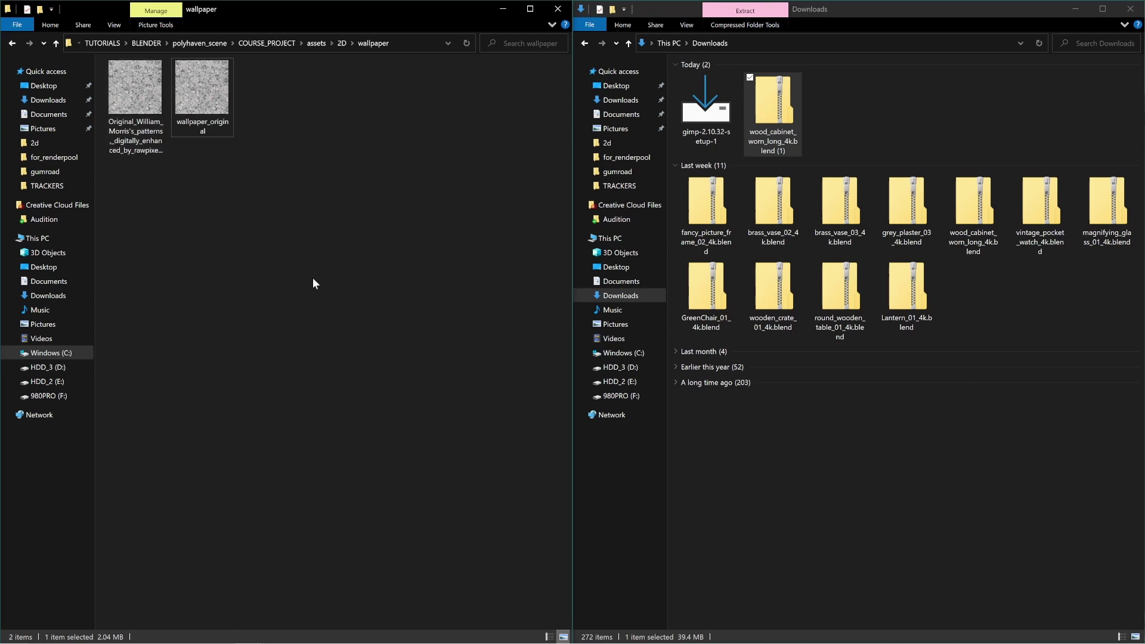
key("BackSpace")
Create an hdri folder in 2D and move theater_02_4k into it
right_click(230, 202)
mouse_move(205, 334)
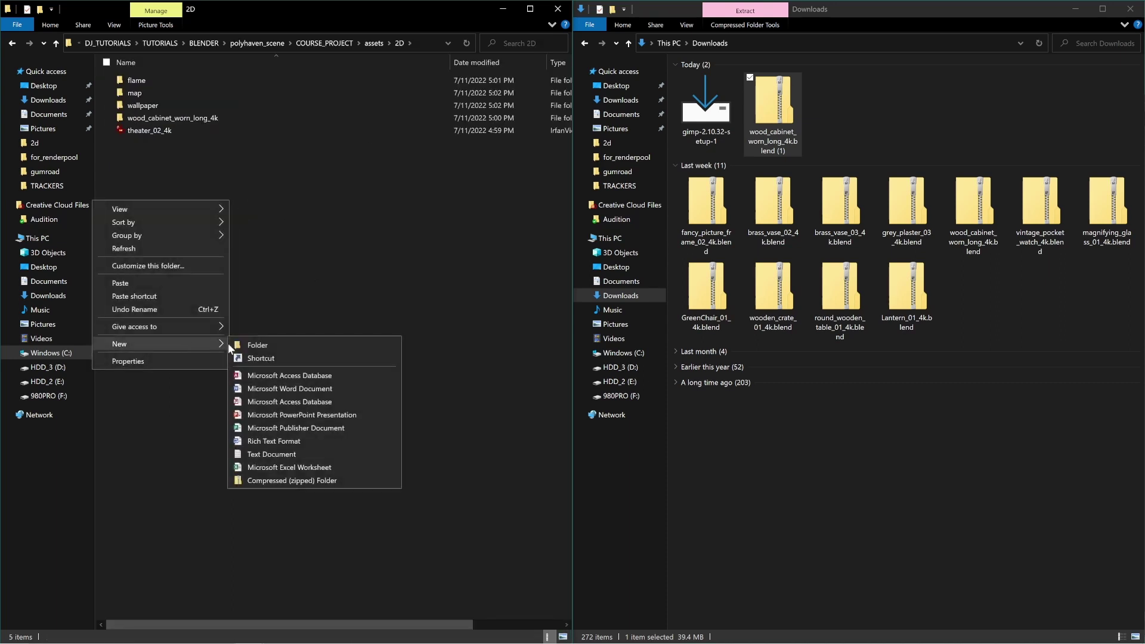
left_click(270, 345)
type("hdri")
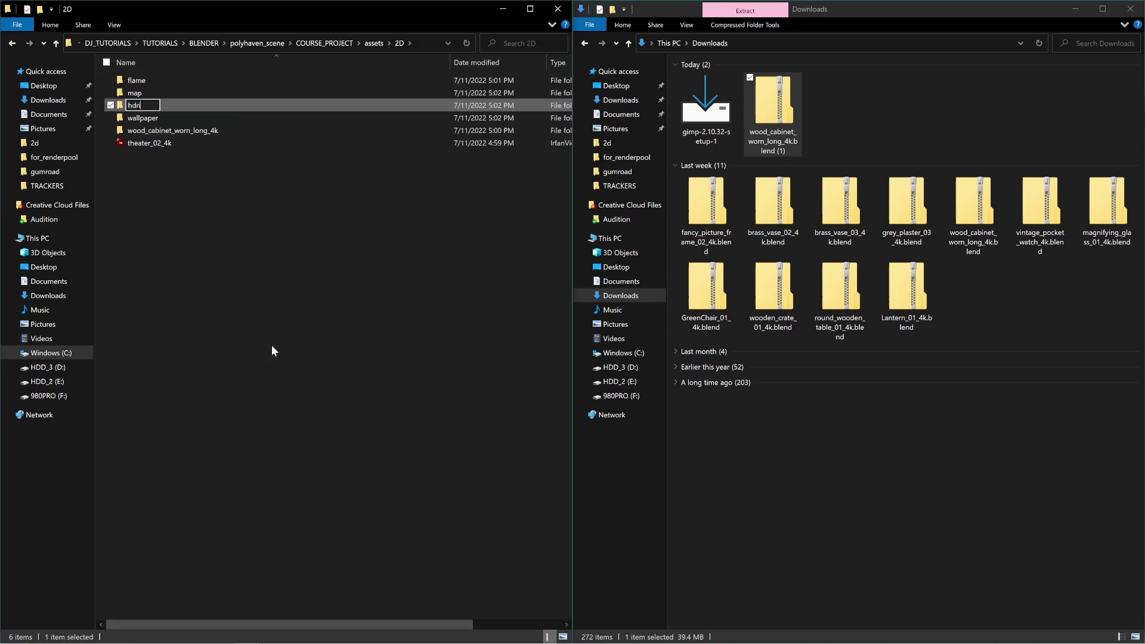
key("Return")
left_click_drag(146, 143, 149, 93)
Review the assets, 2D and 3D folders, then go up to COURSE_PROJECT
left_click(374, 43)
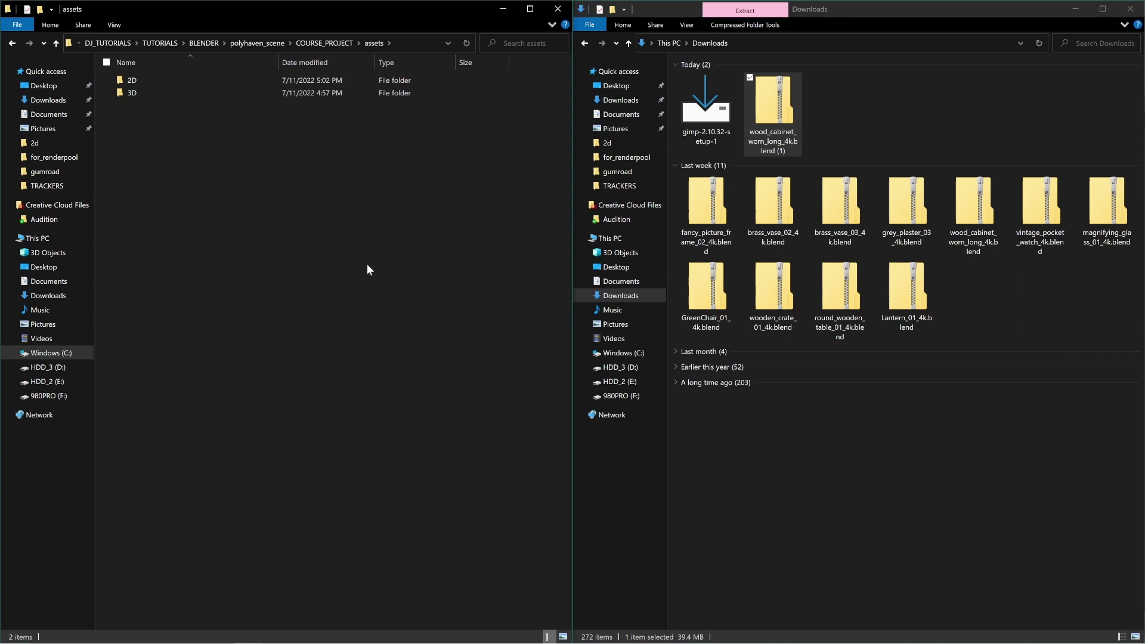
double_click(137, 81)
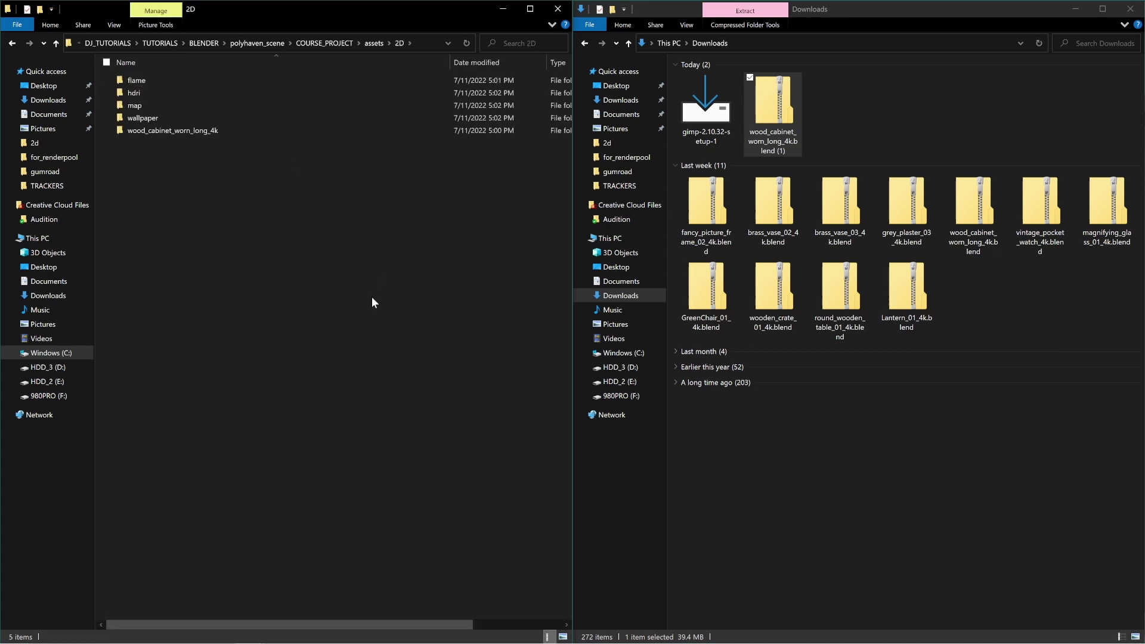
left_click(373, 43)
double_click(141, 92)
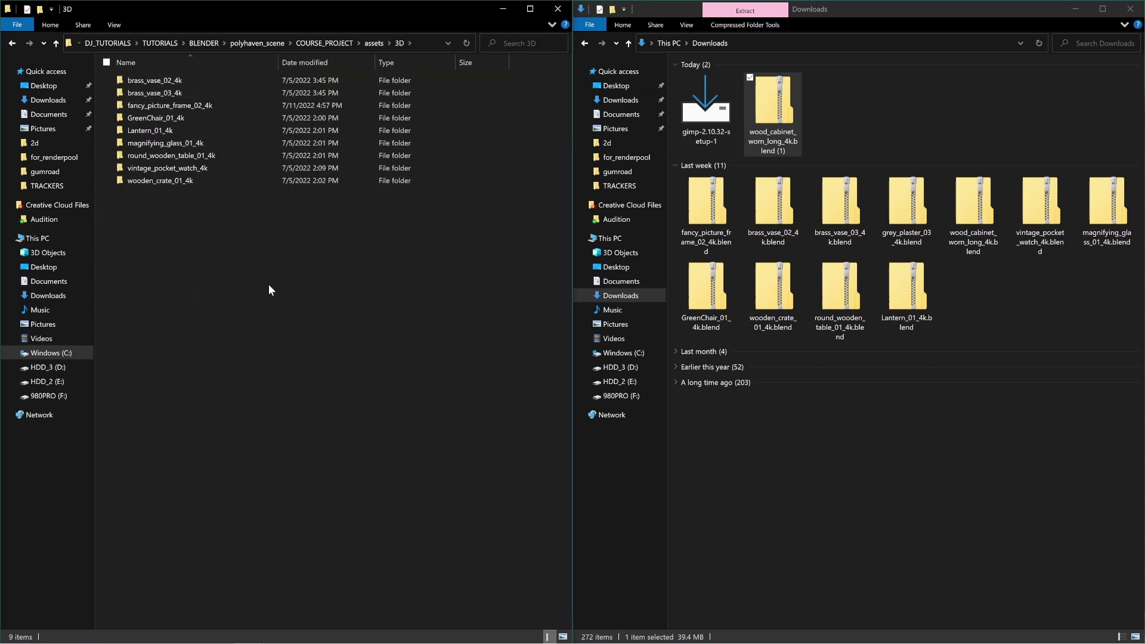
key("alt+Up")
key("alt+Up")
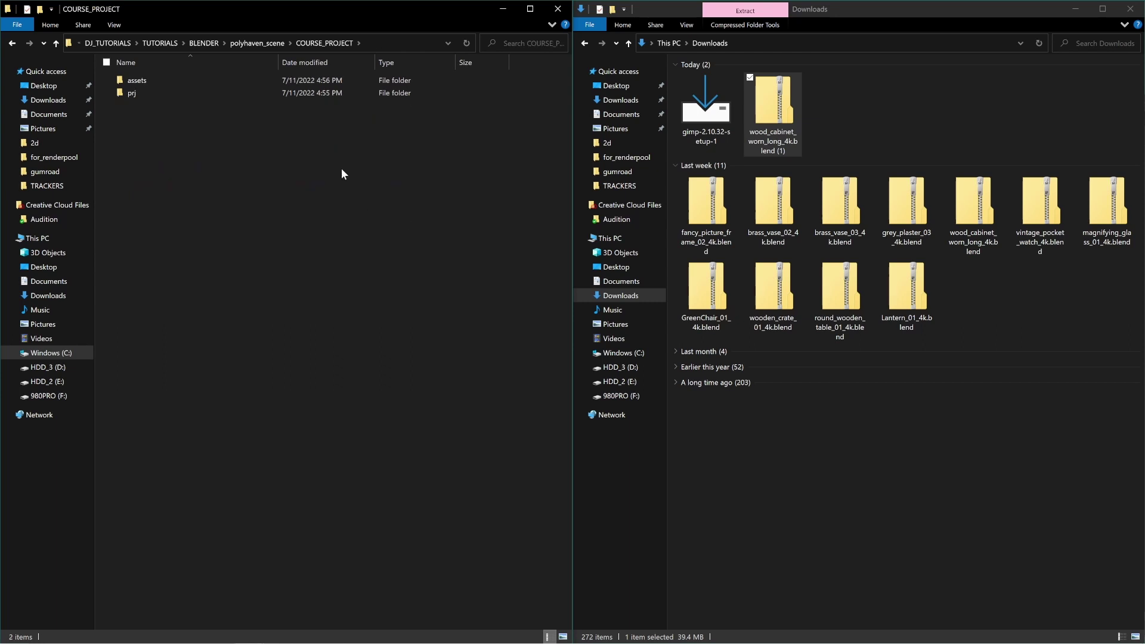
Add an empty render folder to COURSE_PROJECT, look inside it, and return to COURSE_PROJECT
right_click(179, 163)
mouse_move(150, 305)
left_click(207, 309)
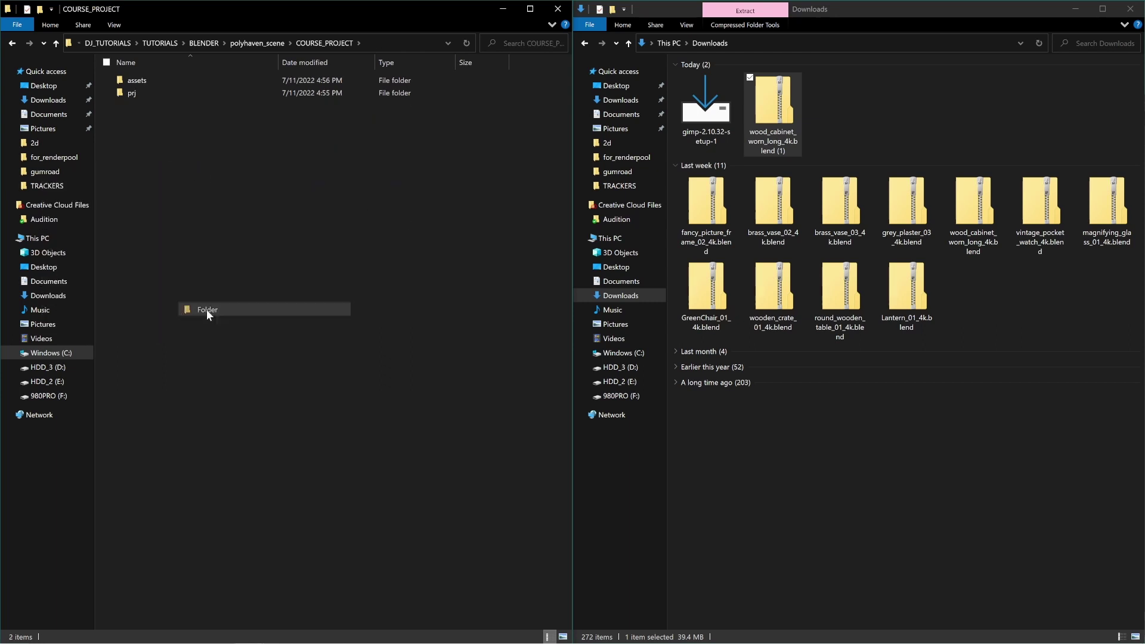
type("render")
key("Return")
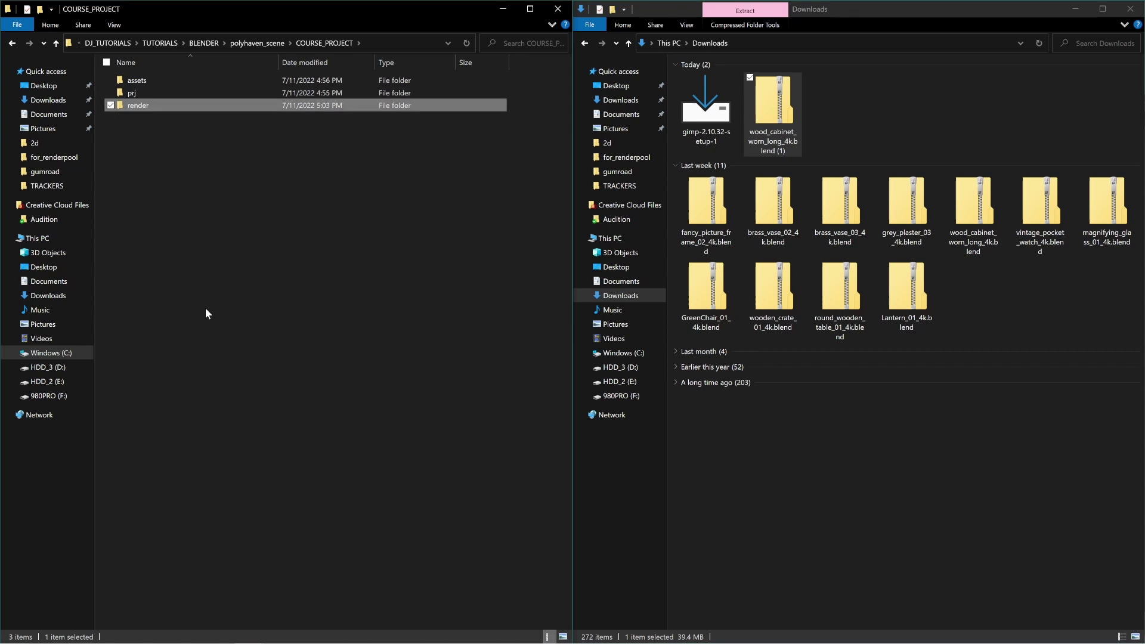
double_click(128, 105)
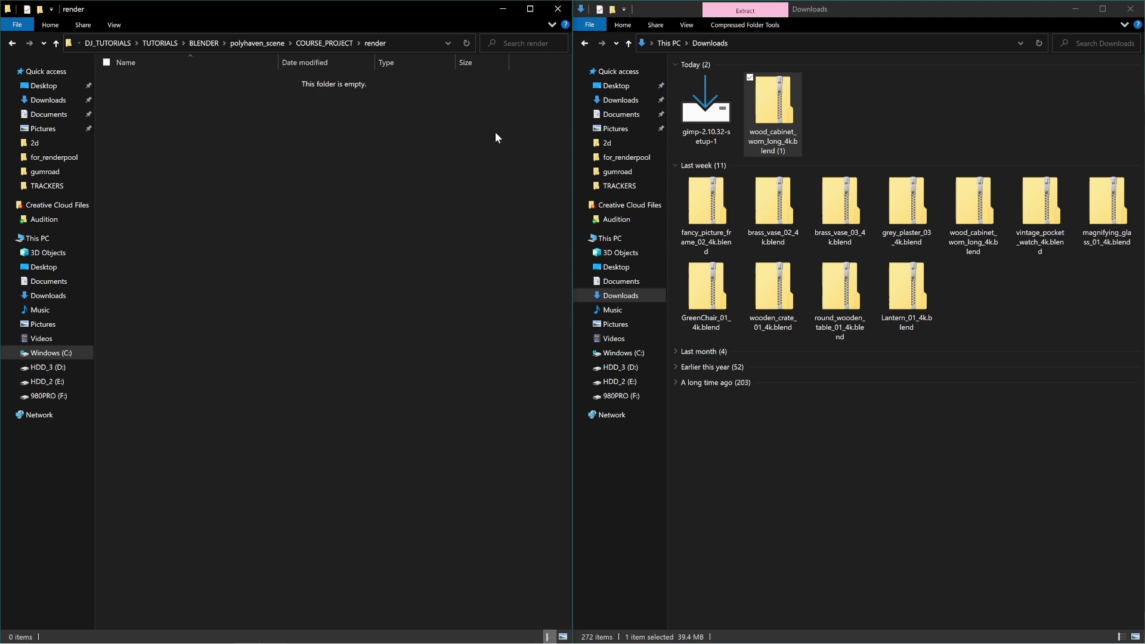
left_click(328, 43)
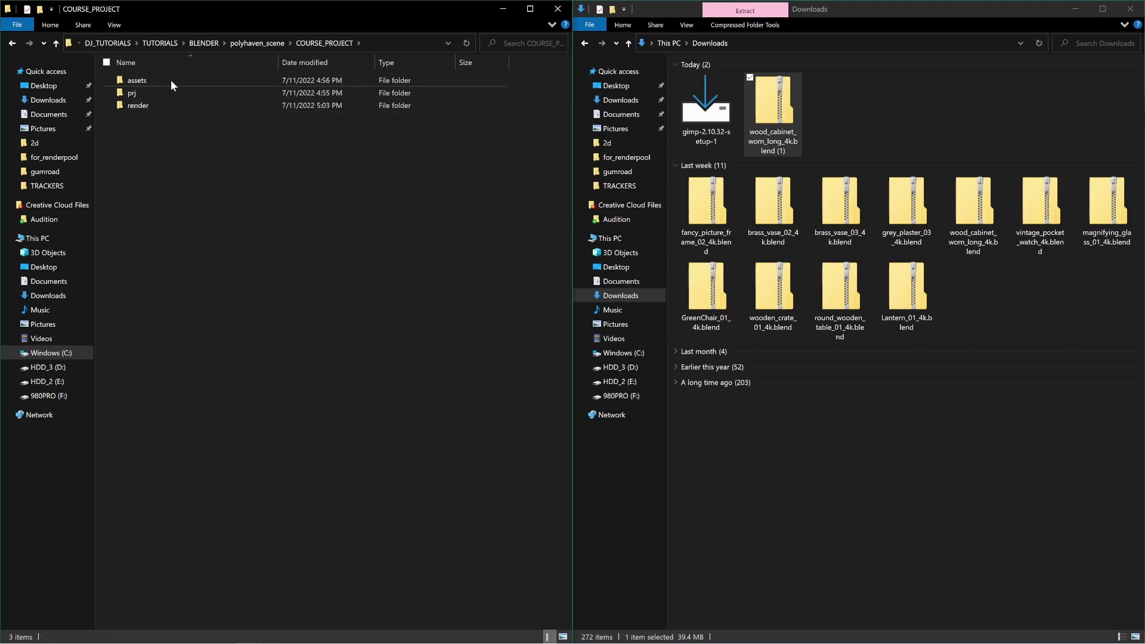